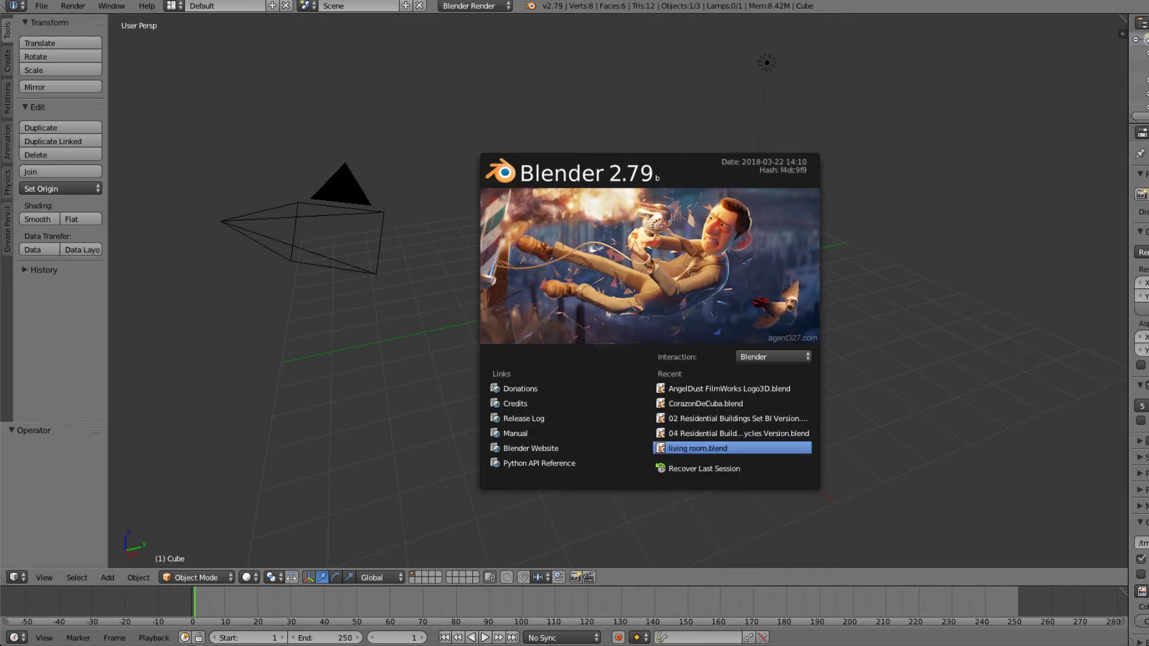
Close the splash screen and move the cube freehand by about (-2.83, -5.16, 1.01), and again by about (5.33, 12.03, -0.03).
key(Escape)
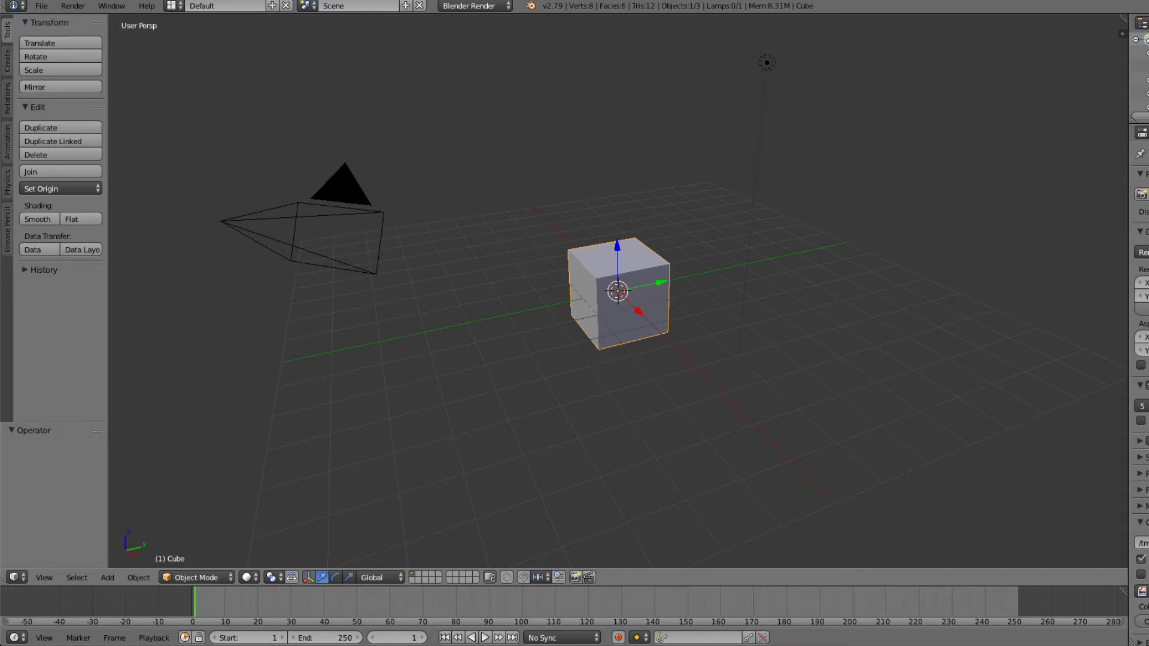
key(g)
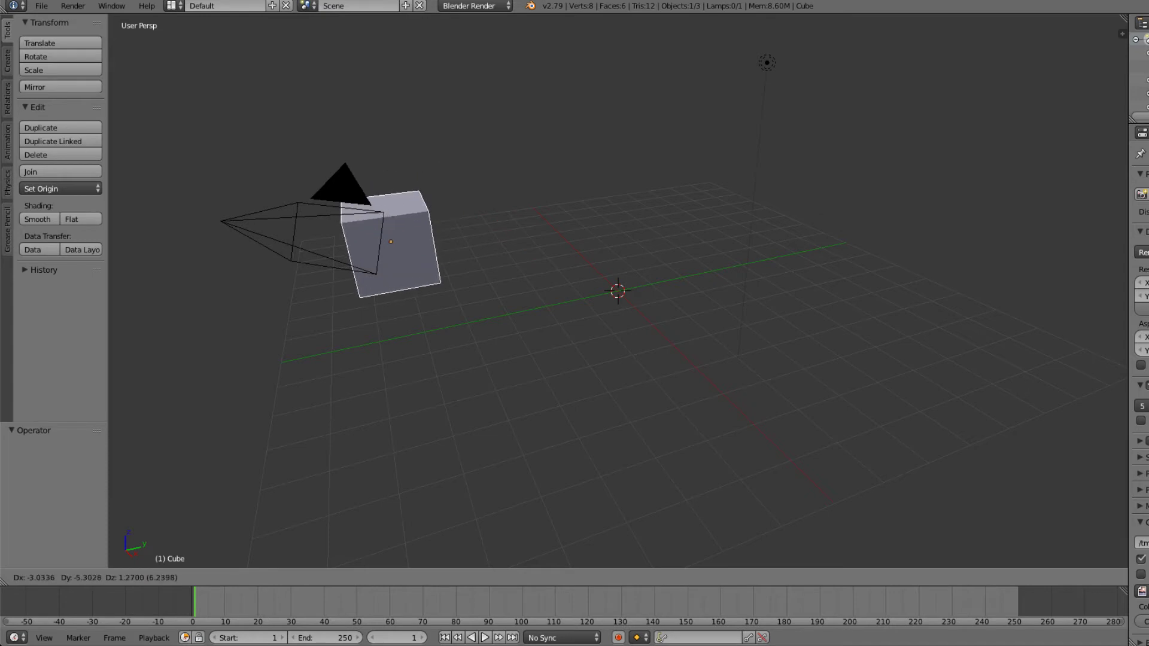
key(Escape)
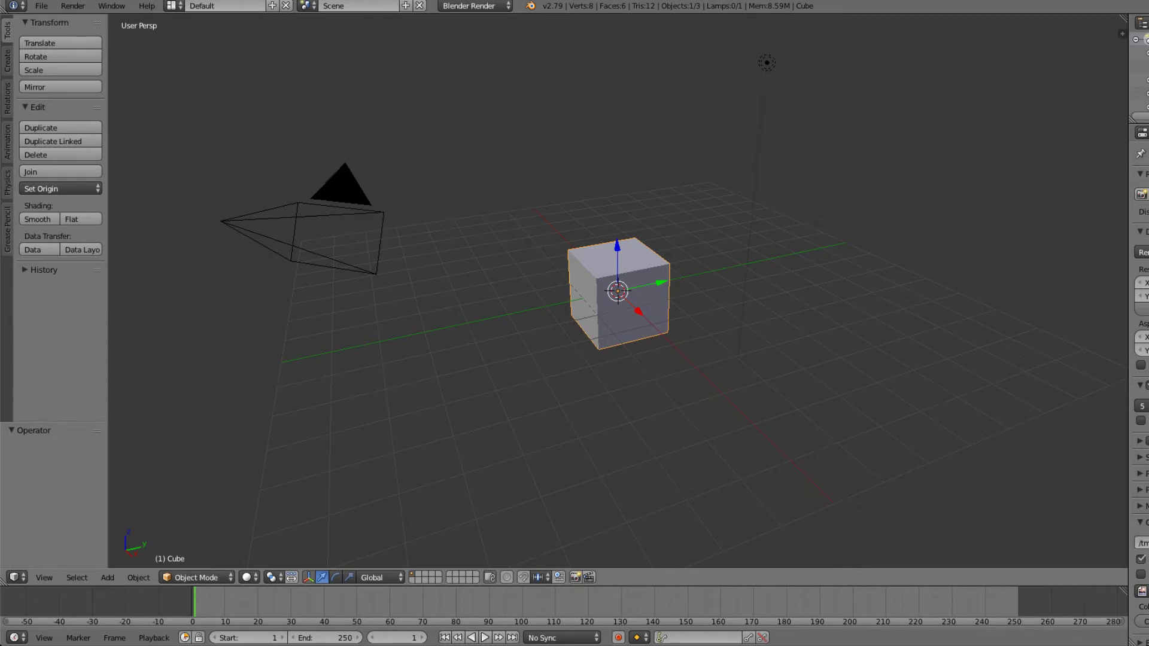
key(g)
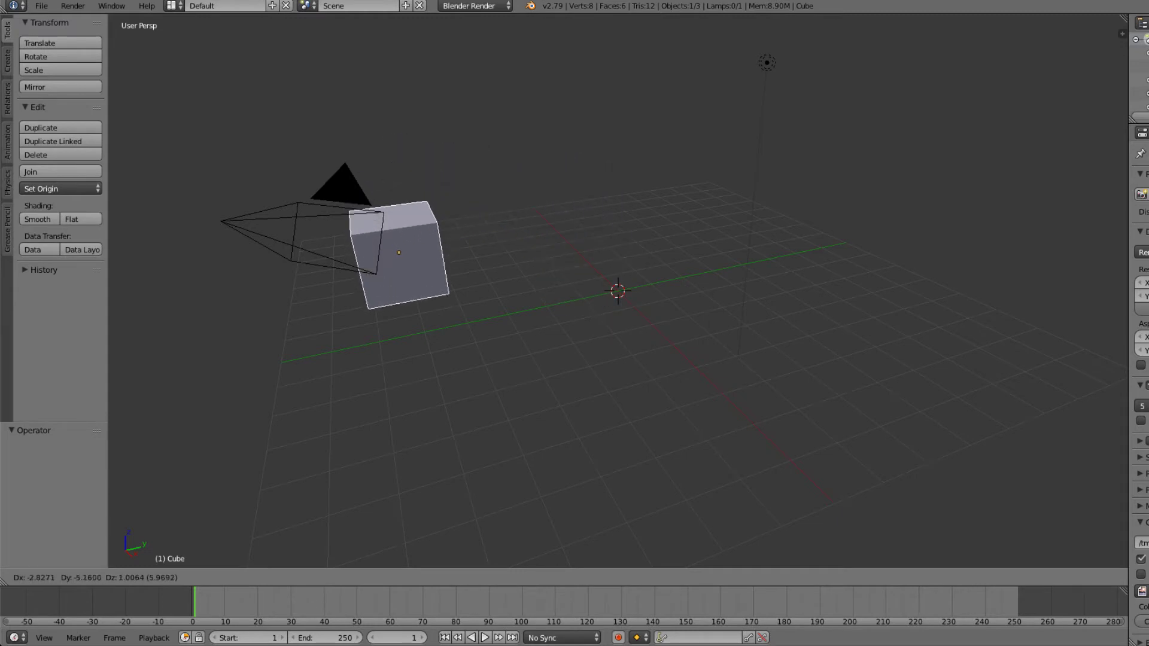
click(399, 252)
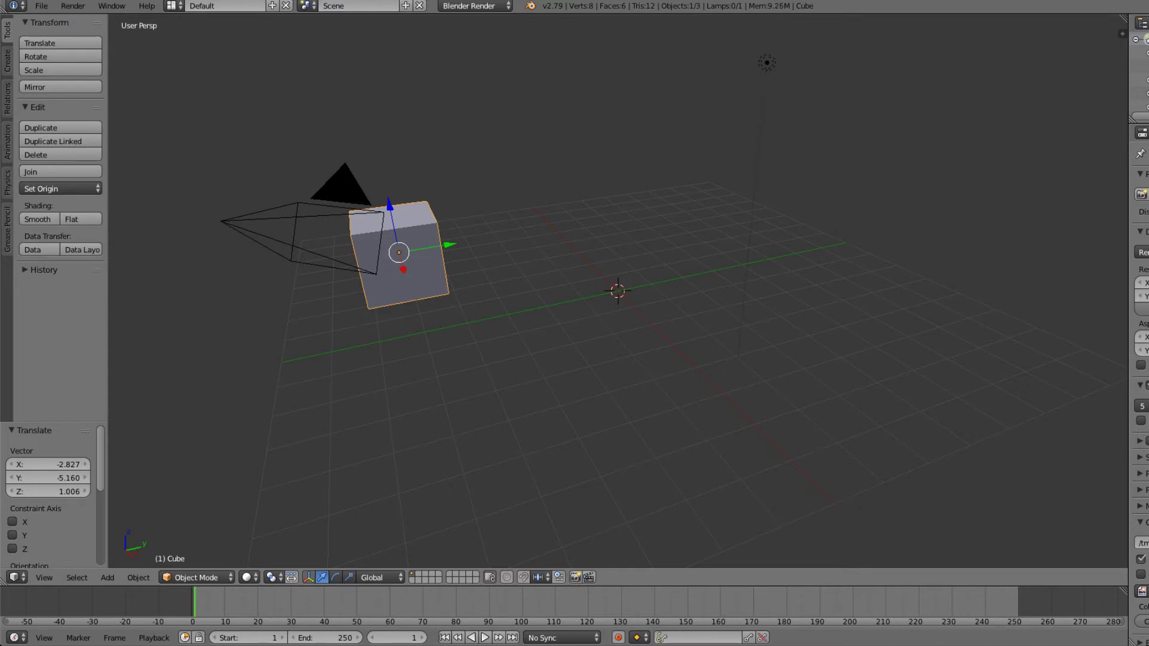
key(g)
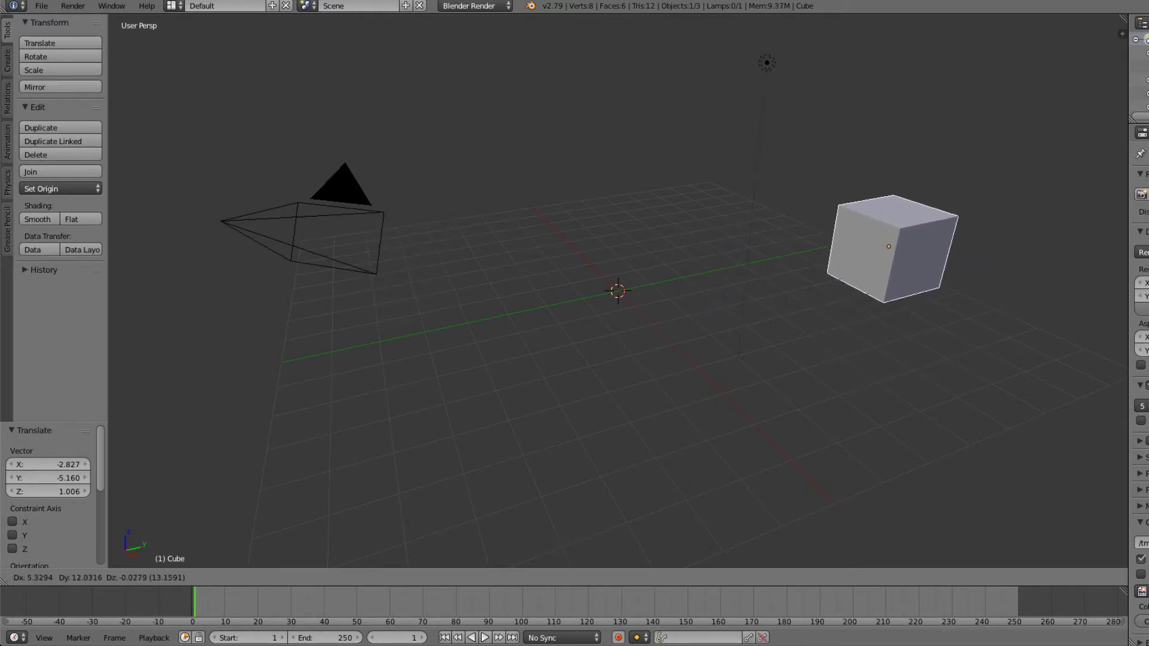
click(888, 246)
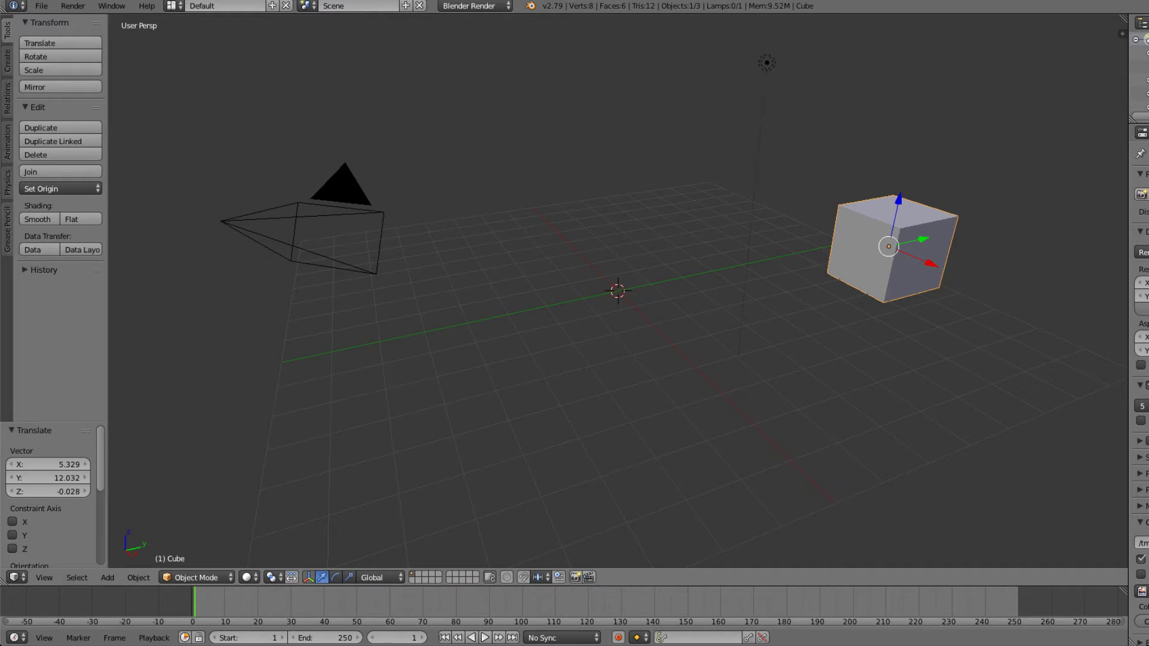
Examine the cube's position relative to the grid, camera and lamp from low, high and side viewing angles.
mouse_move(618, 293)
middle_down()
mouse_move(617, 243)
mouse_move(617, 292)
mouse_move(617, 271)
middle_up()
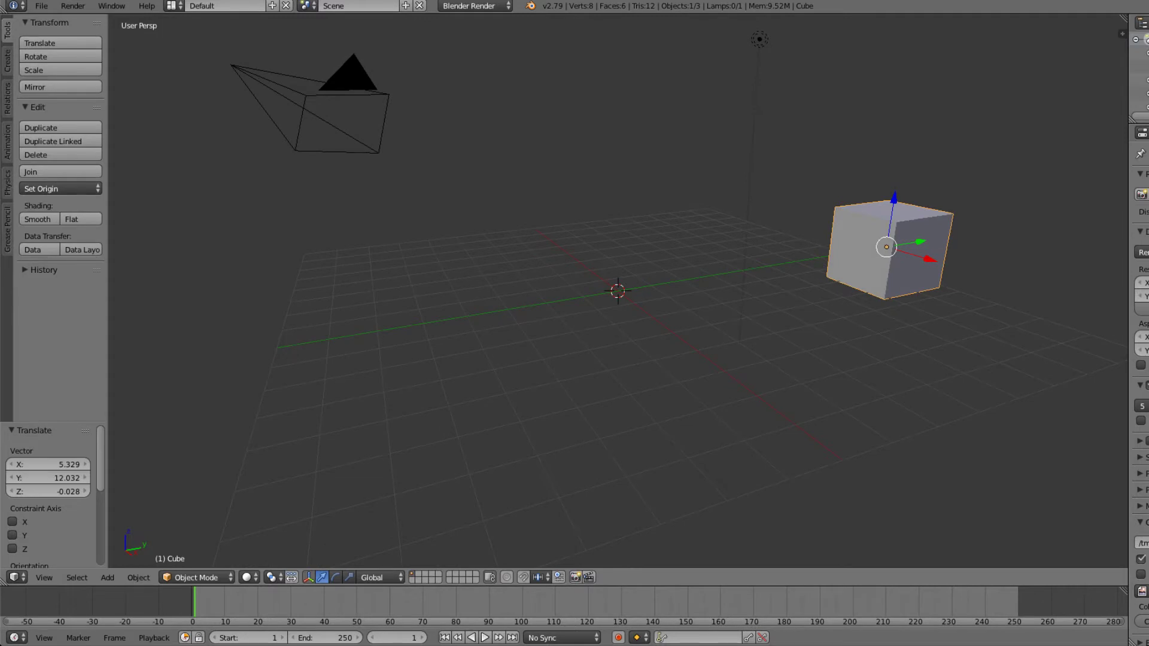
middle_drag(617, 275, 617, 252)
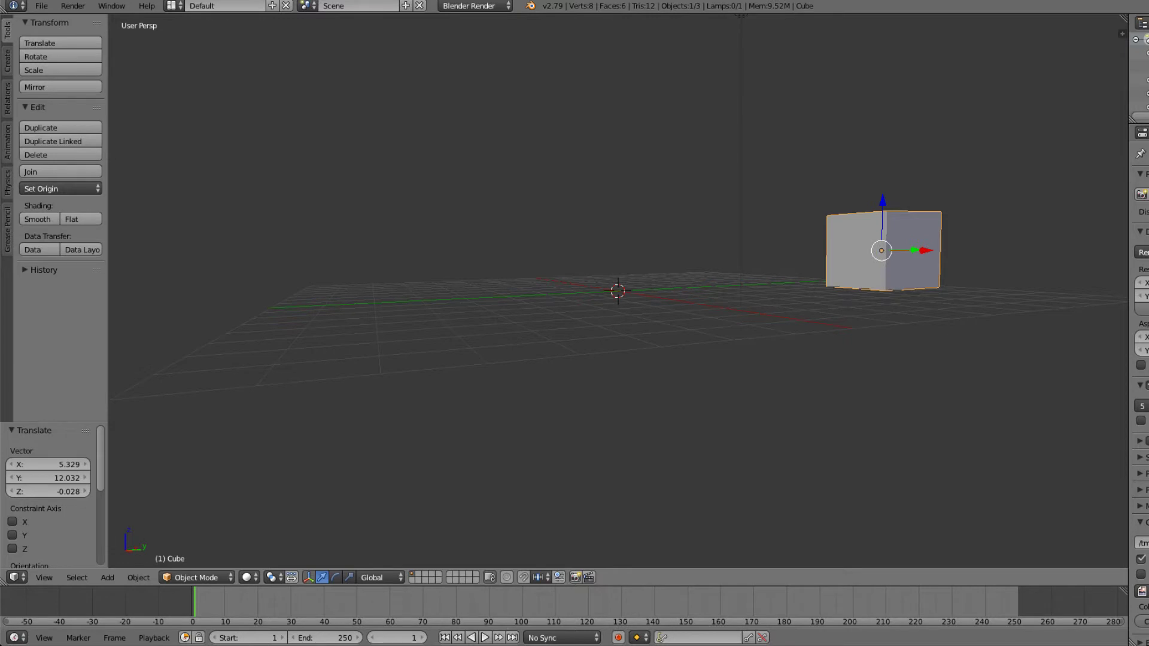
middle_drag(617, 291, 619, 329)
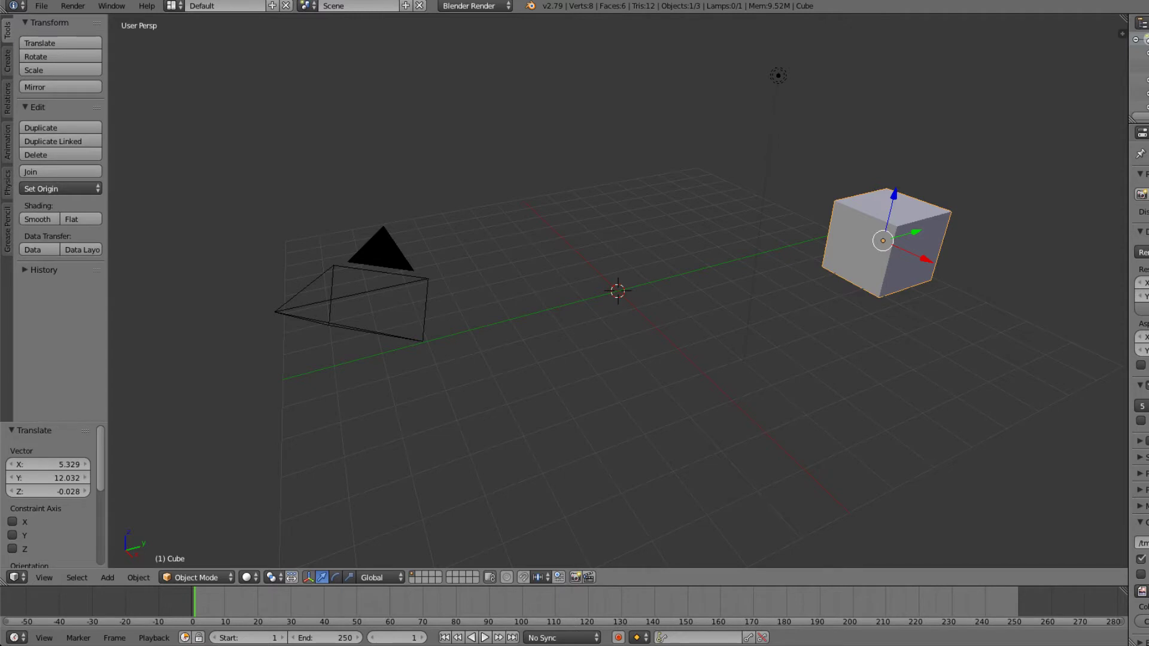
middle_drag(617, 314, 617, 291)
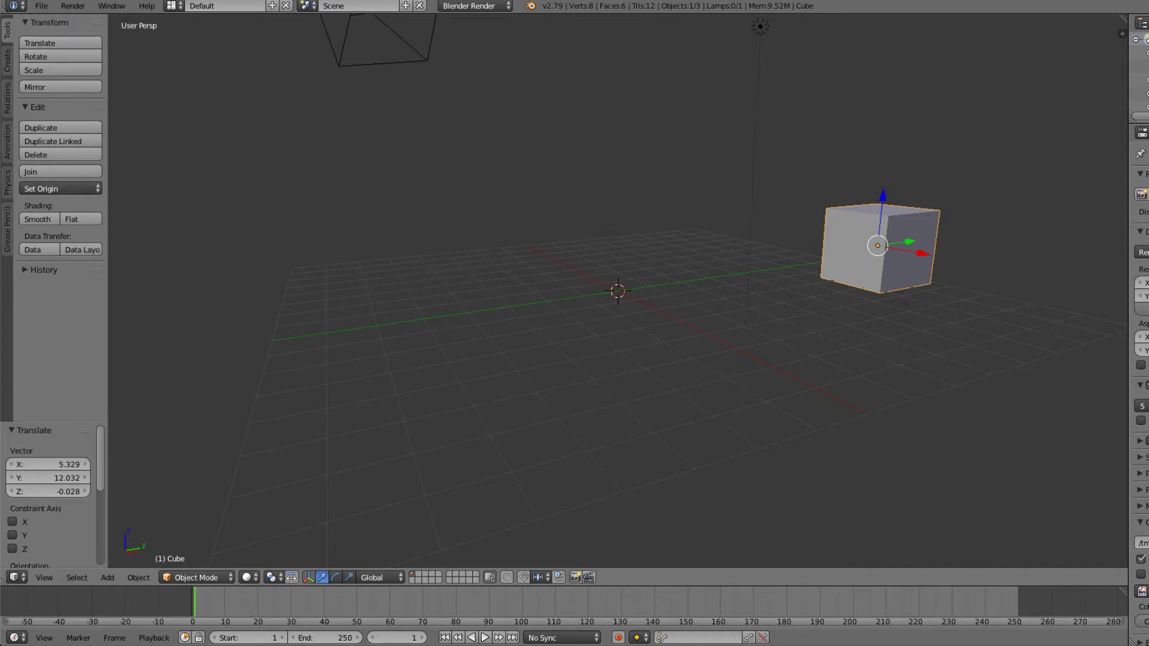
mouse_move(617, 291)
middle_down()
mouse_move(619, 309)
mouse_move(616, 275)
middle_up()
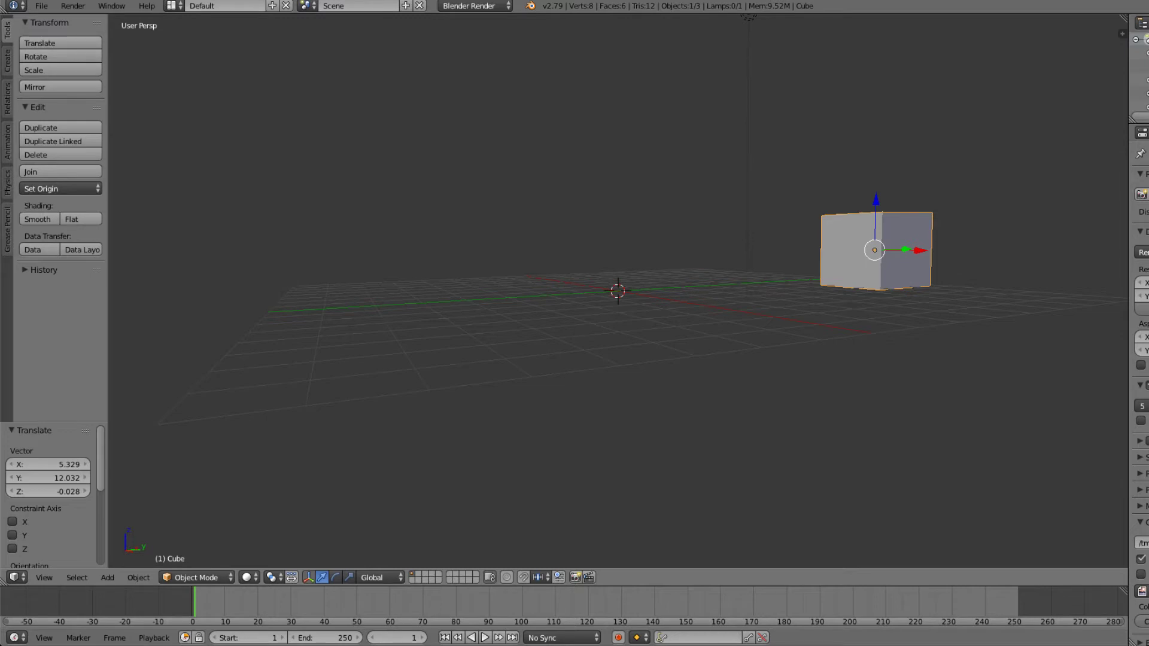
middle_drag(617, 299, 618, 332)
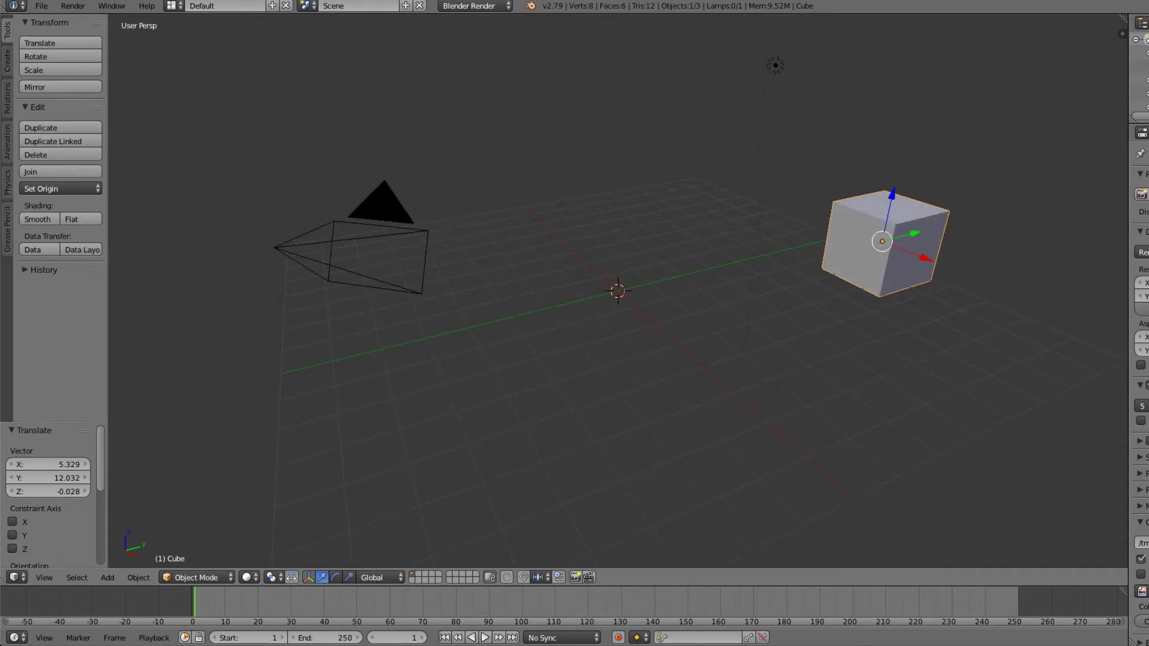
middle_drag(618, 323, 617, 300)
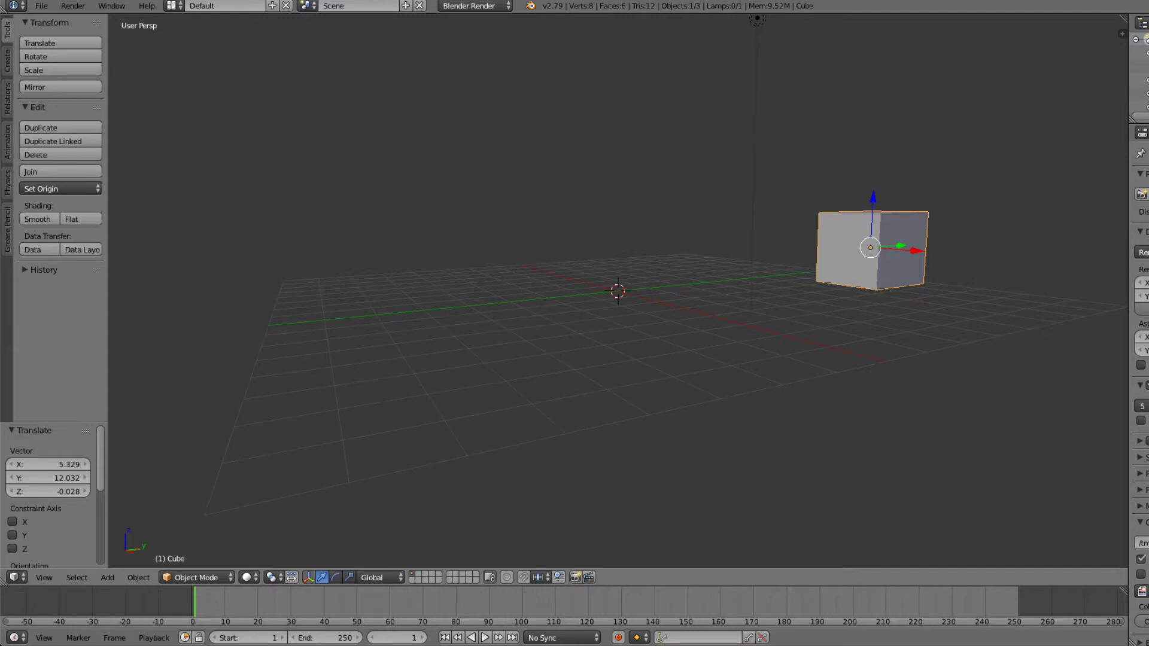
middle_drag(616, 299, 492, 304)
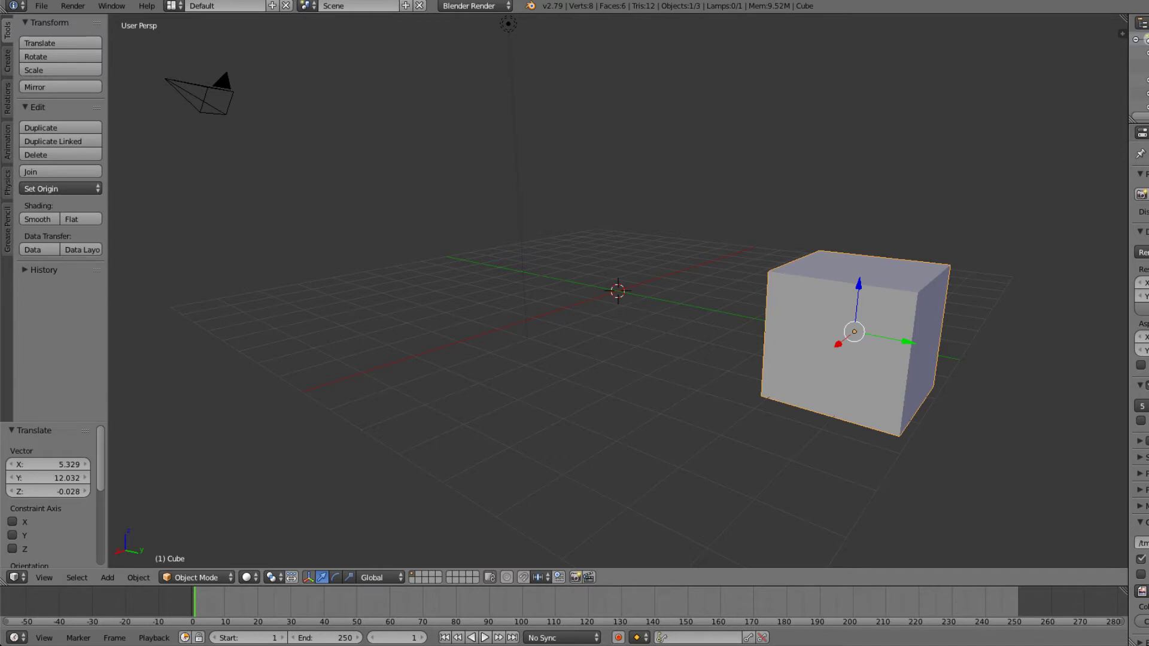
middle_drag(509, 335, 589, 326)
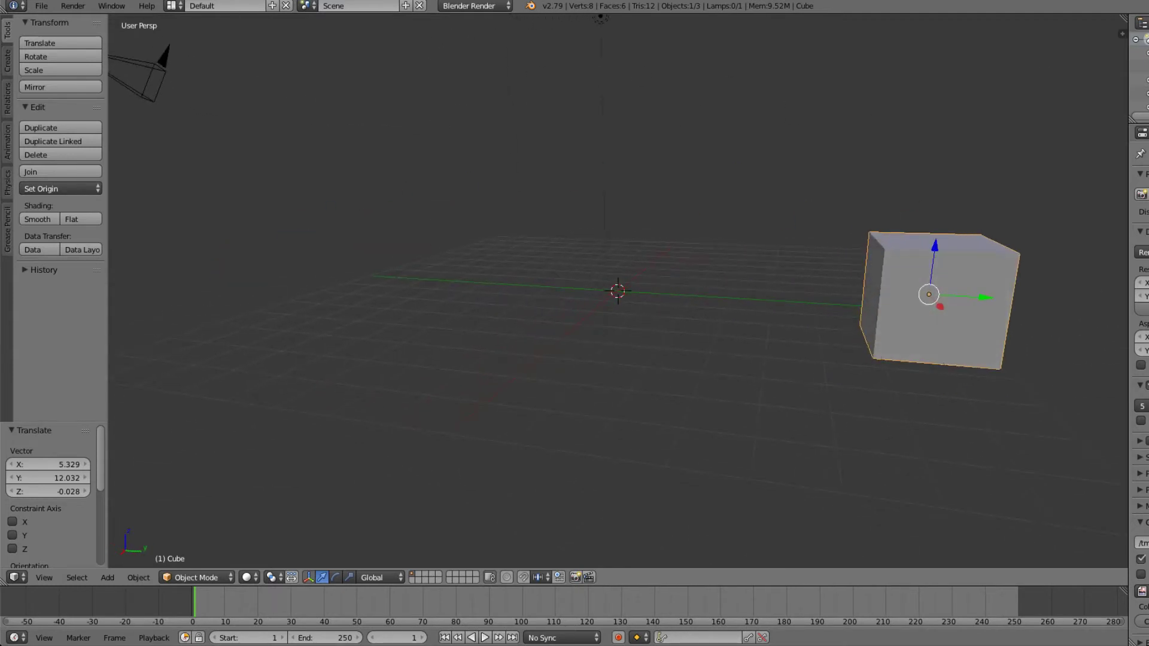
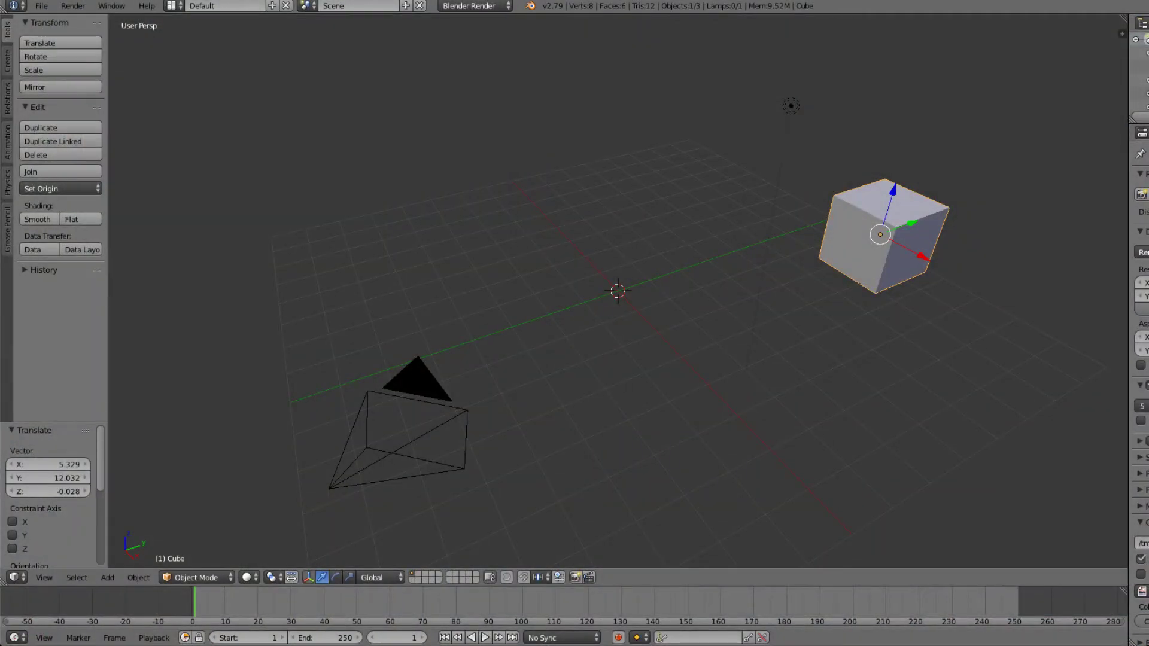
mouse_move(618, 291)
middle_down()
mouse_move(617, 300)
mouse_move(616, 284)
middle_up()
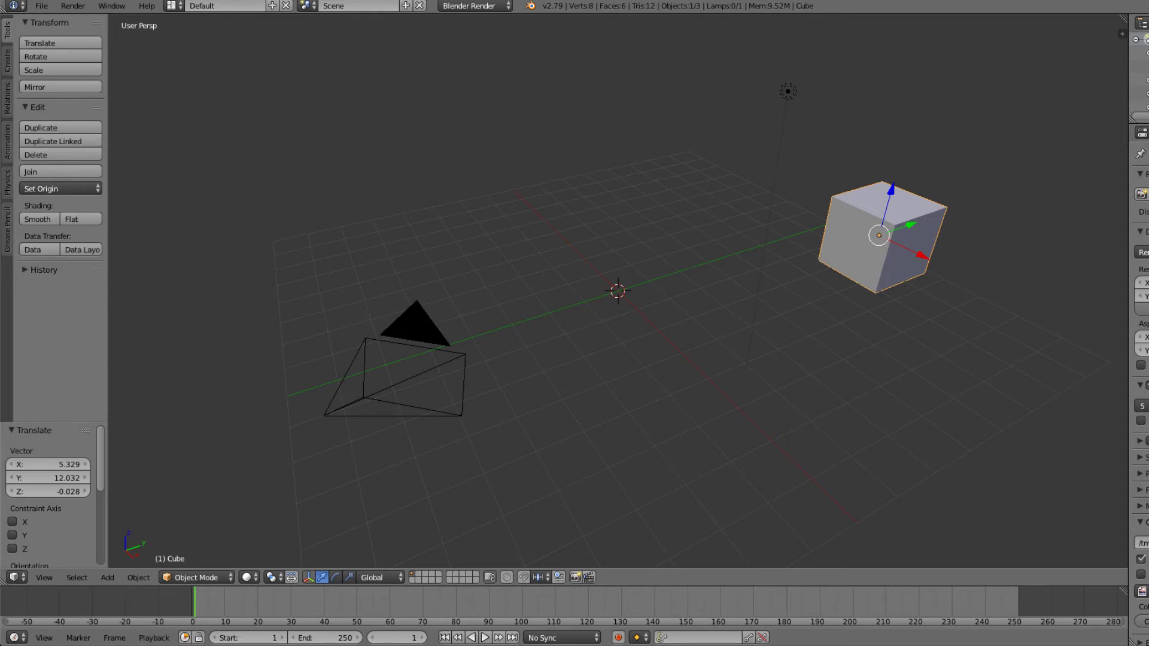
key(g)
key(Escape)
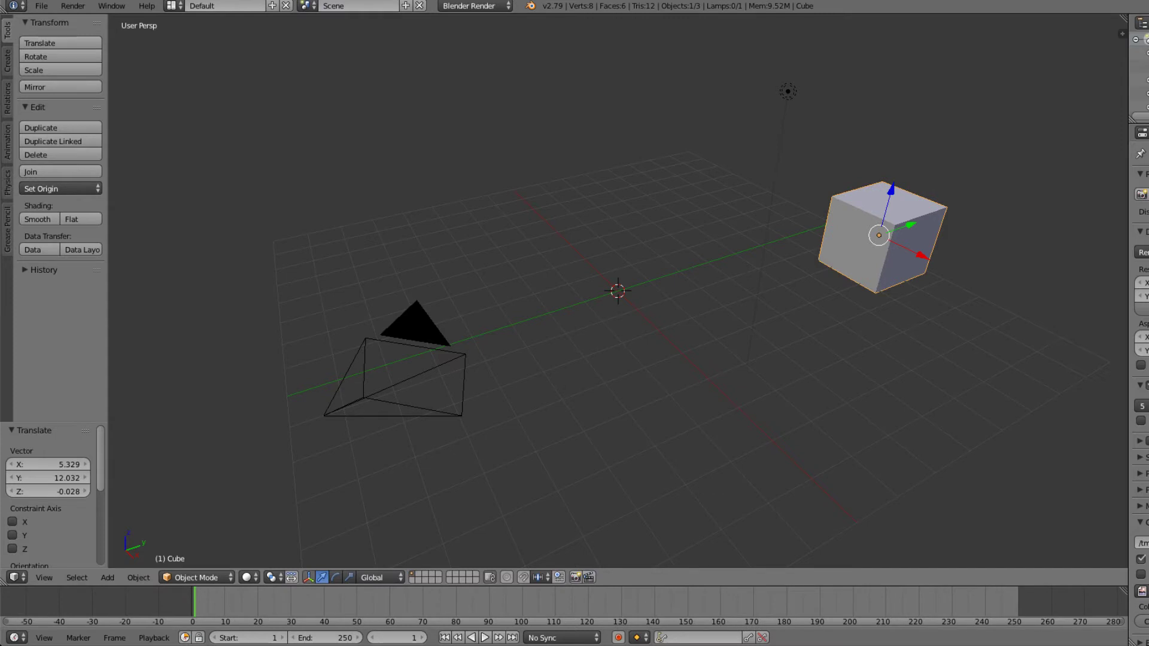
Select the camera and move it freehand by about -0.55 on X, -0.11 on Y and 0.63 on Z.
right_click(394, 381)
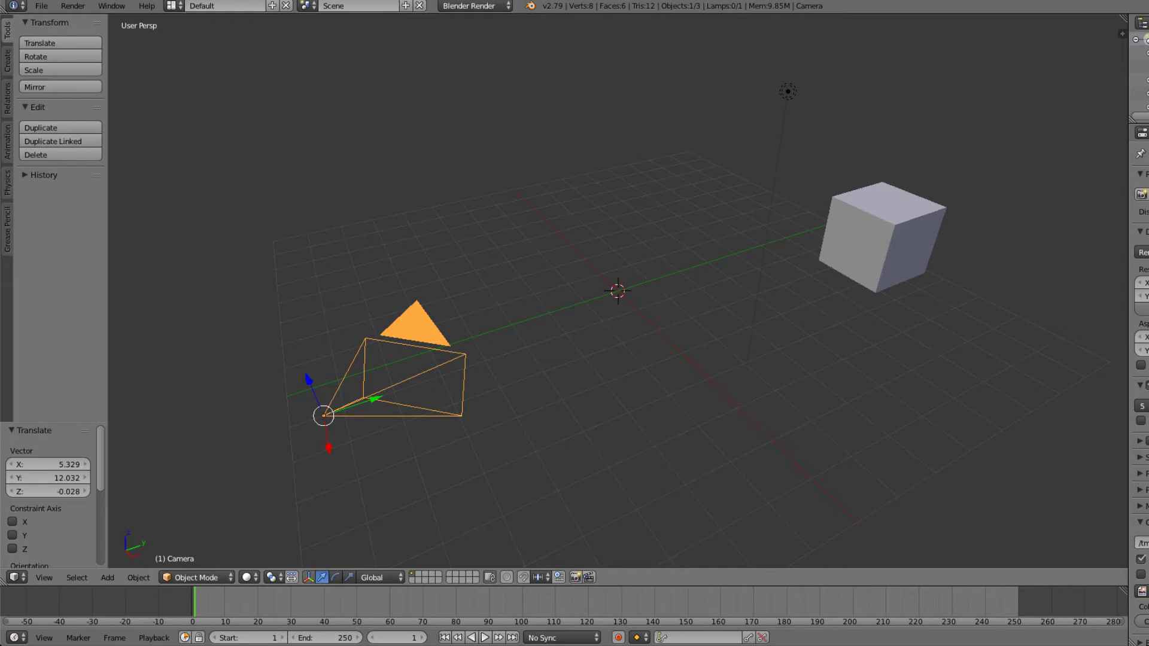
middle_drag(616, 323, 637, 298)
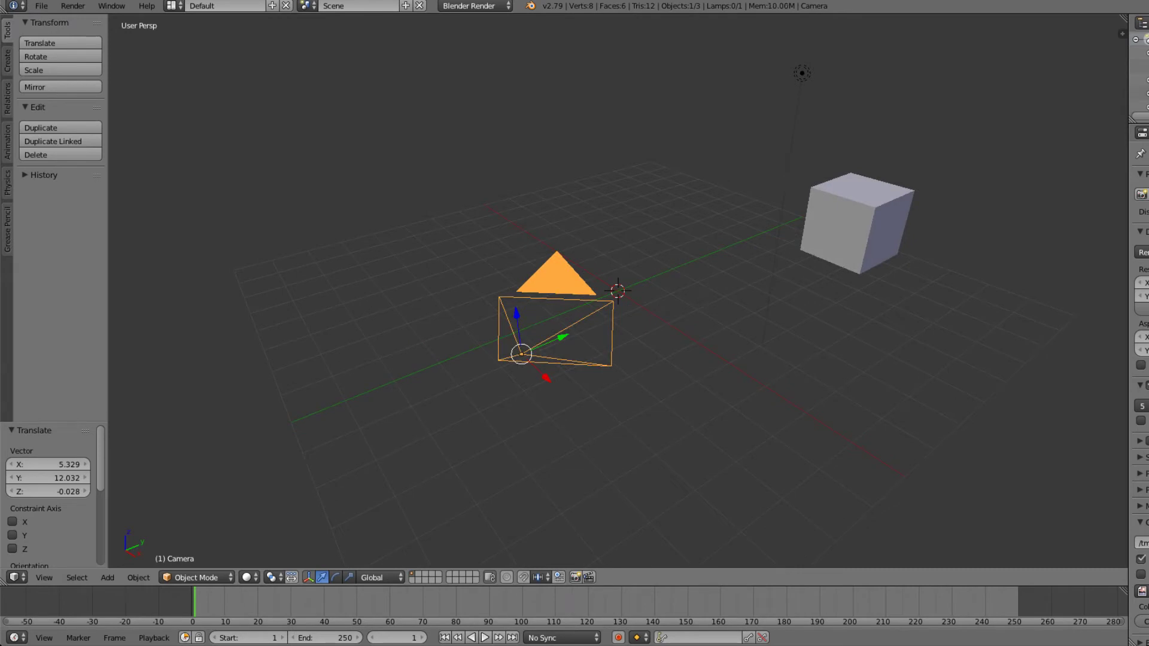
key(g)
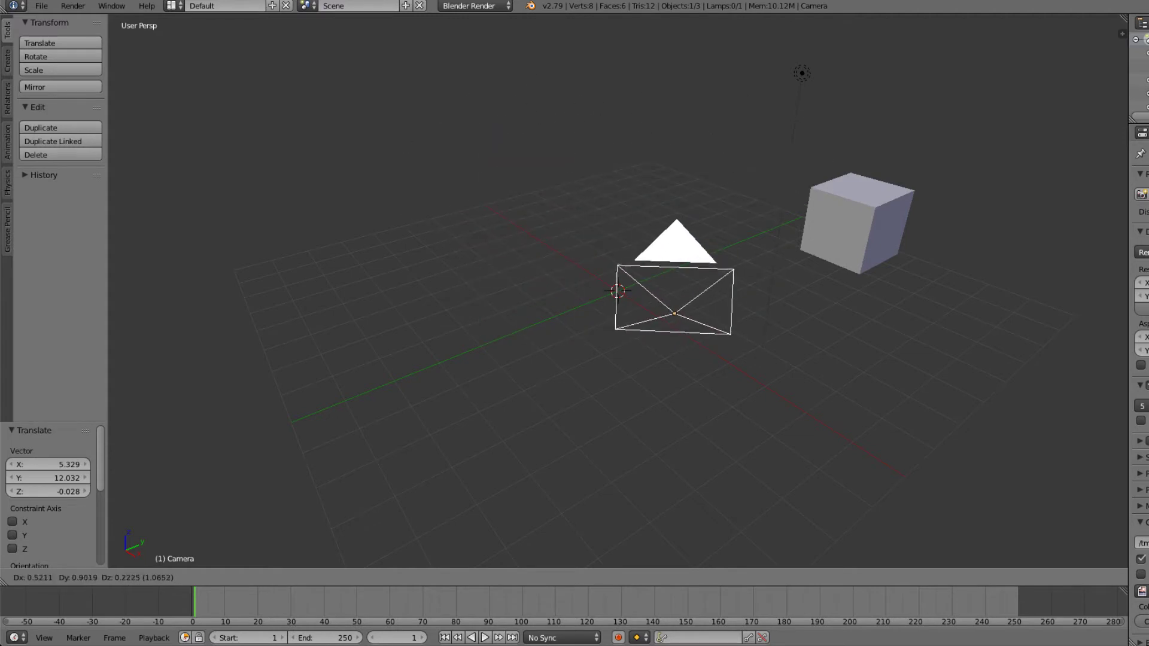
key(Escape)
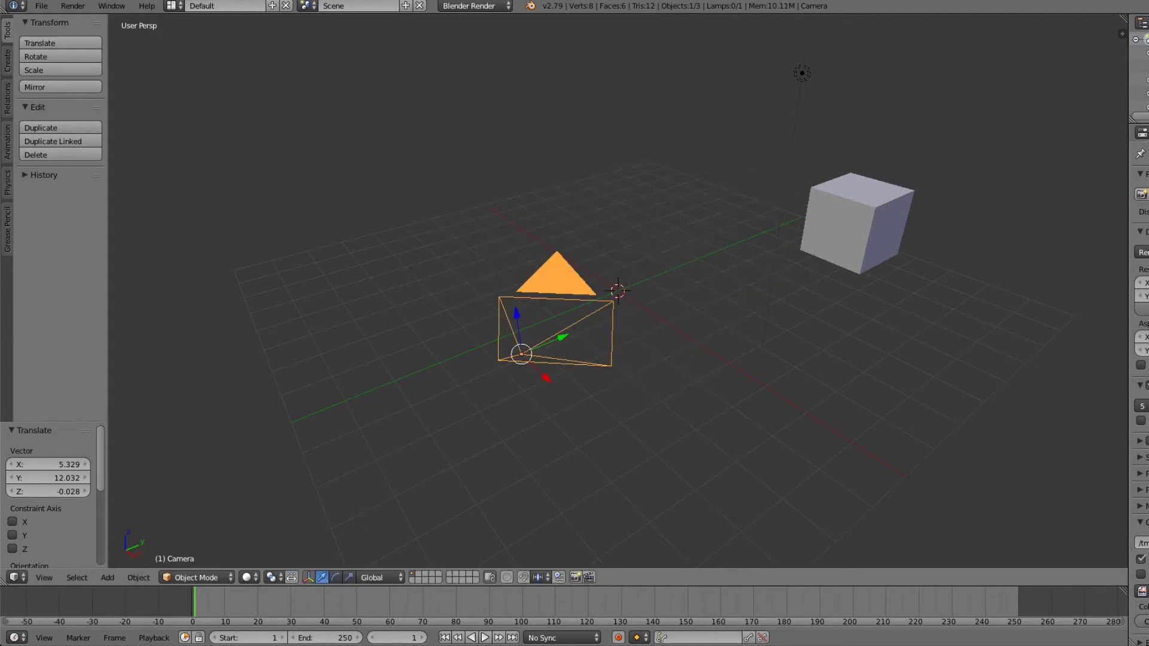
key(g)
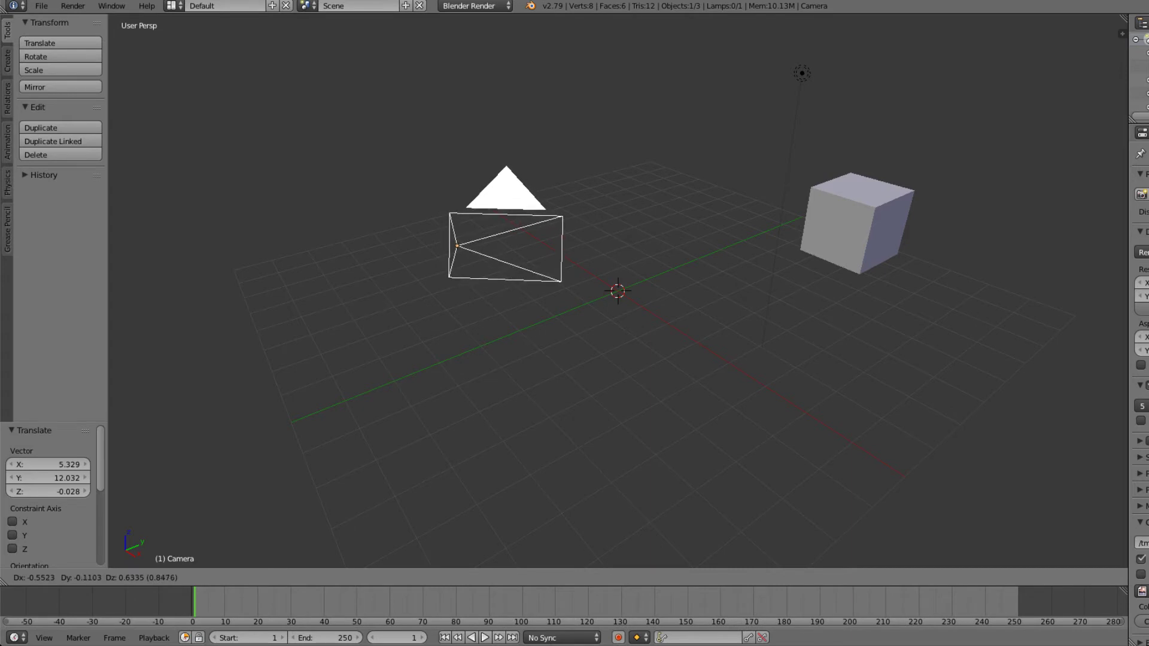
key(Return)
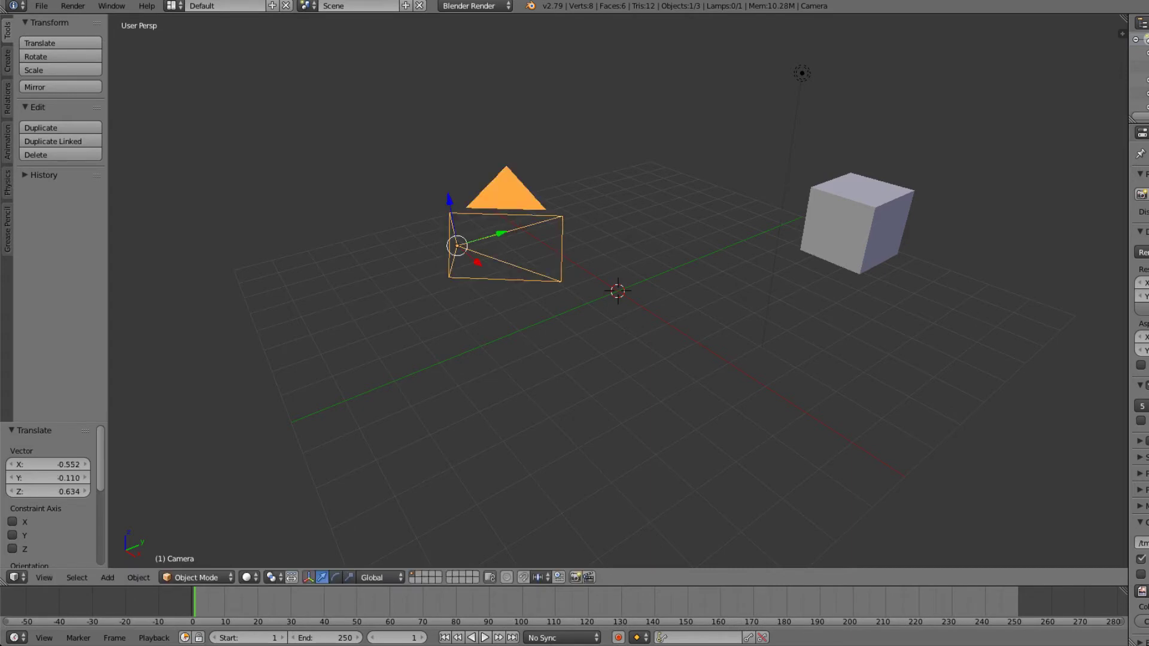
Move the camera freehand across the grid by about -13.49 on X, 10.00 on Y and -2.24 on Z.
middle_drag(599, 299, 449, 319)
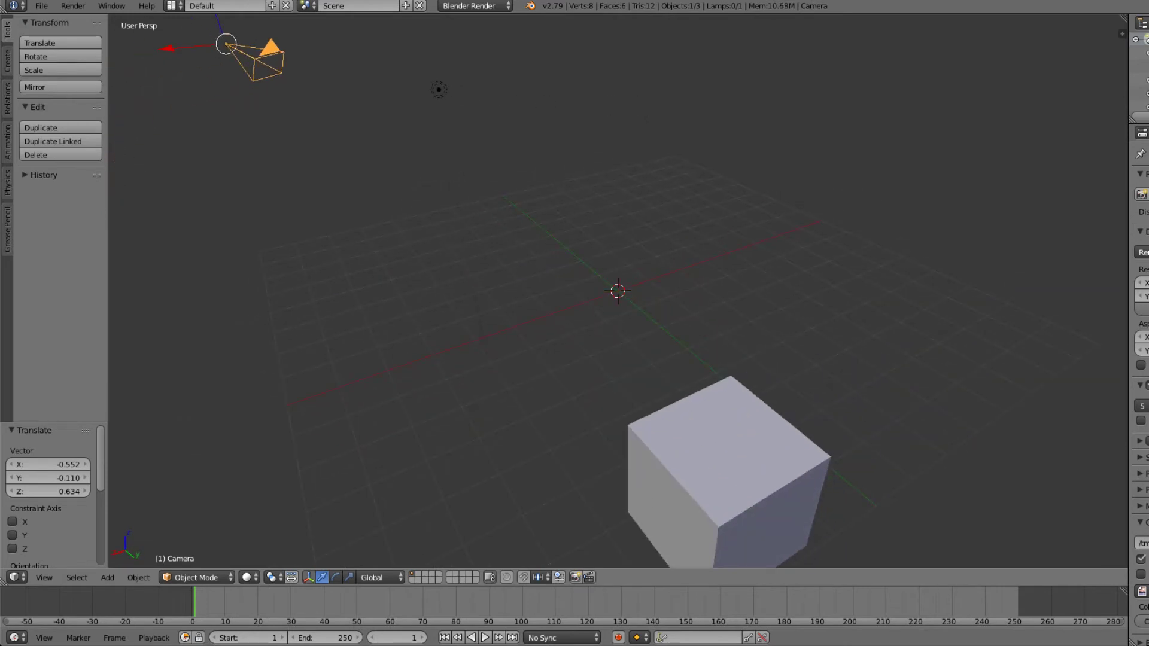
key(g)
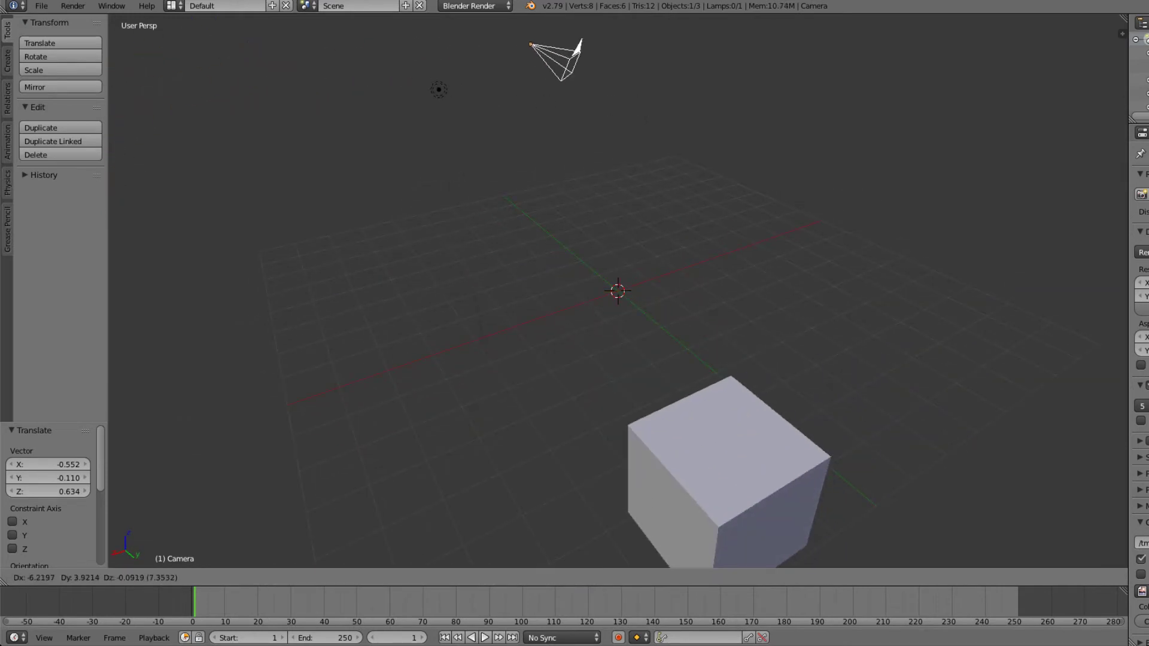
key(Escape)
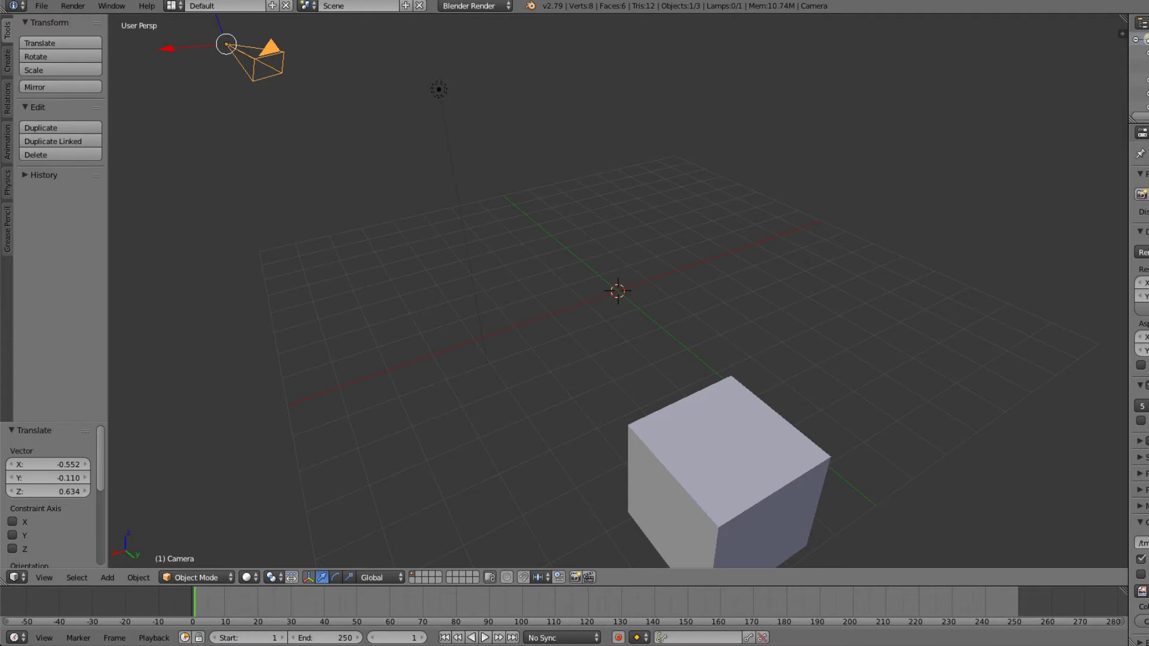
key(g)
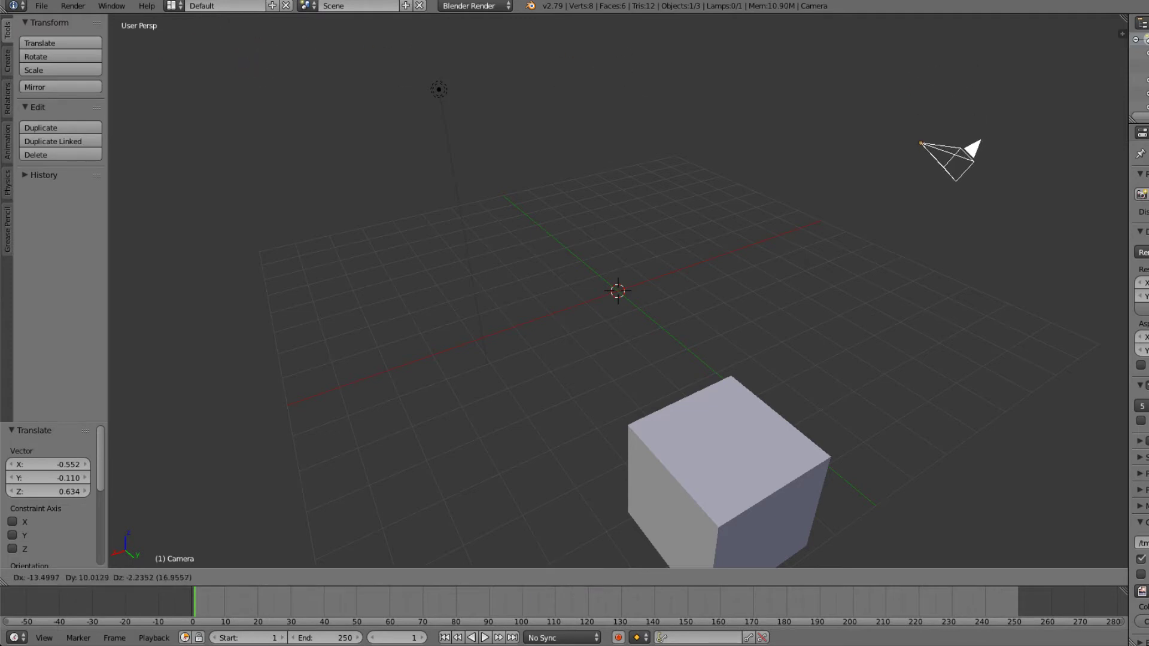
key(Return)
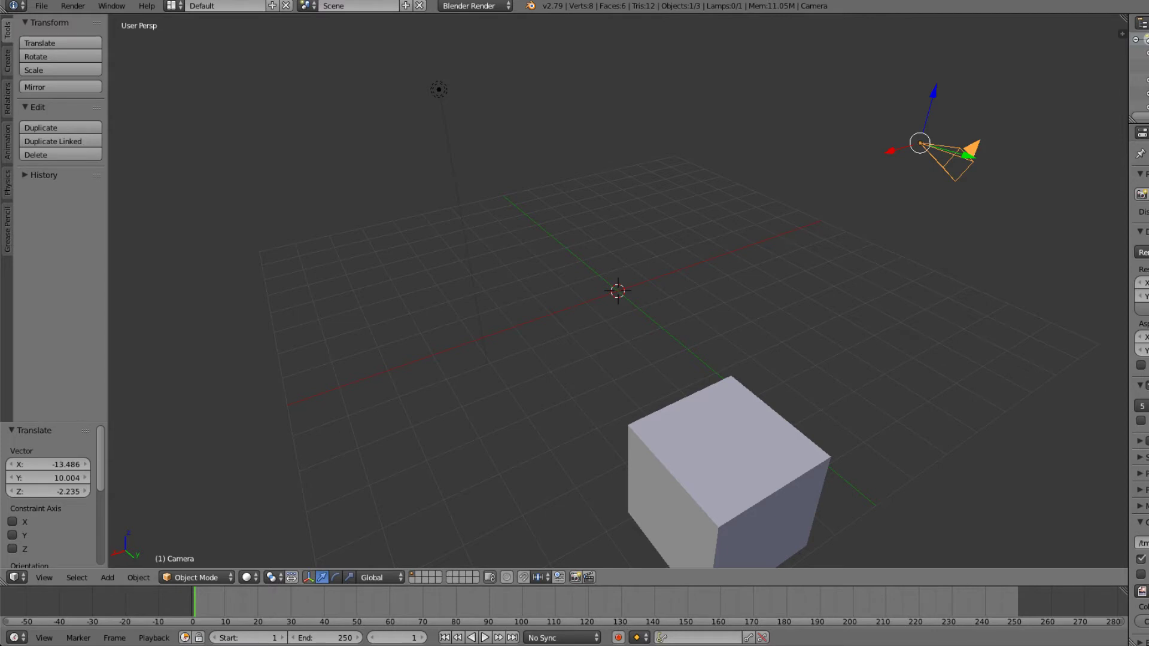
Check the moved camera from low and high angles and select the lamp.
middle_drag(616, 299, 514, 244)
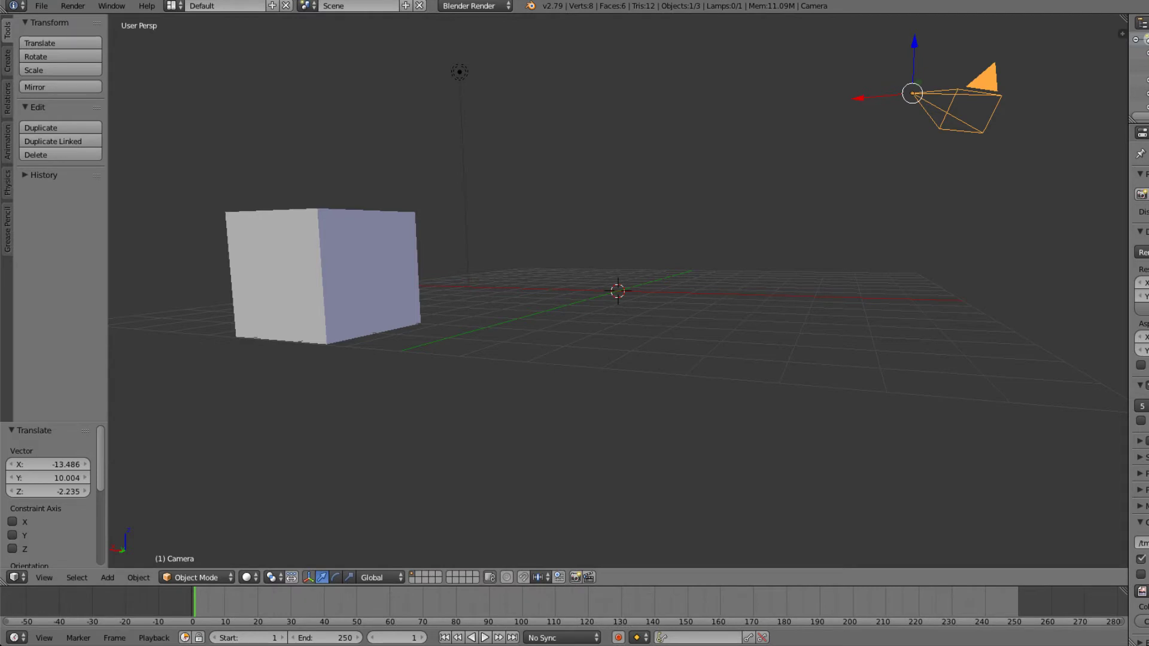
middle_drag(618, 311, 682, 312)
middle_drag(618, 287, 616, 352)
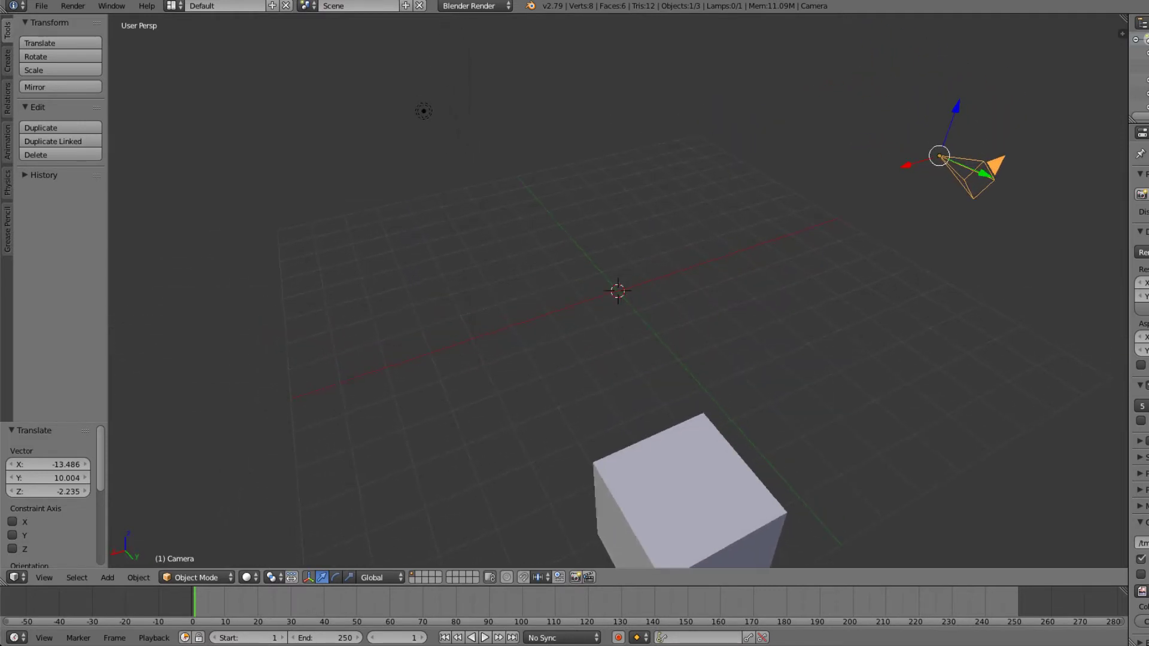
right_click(424, 111)
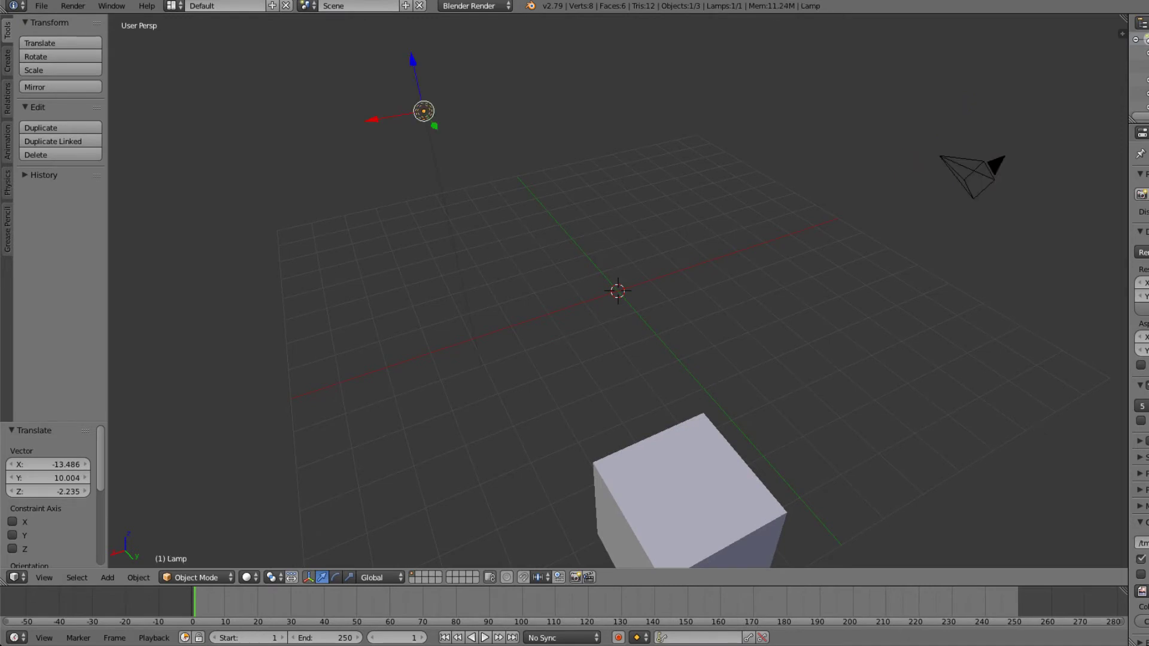
Examine the selected lamp's position relative to the grid, cube and camera, and briefly hide and restore the tool shelf.
middle_drag(575, 293, 685, 279)
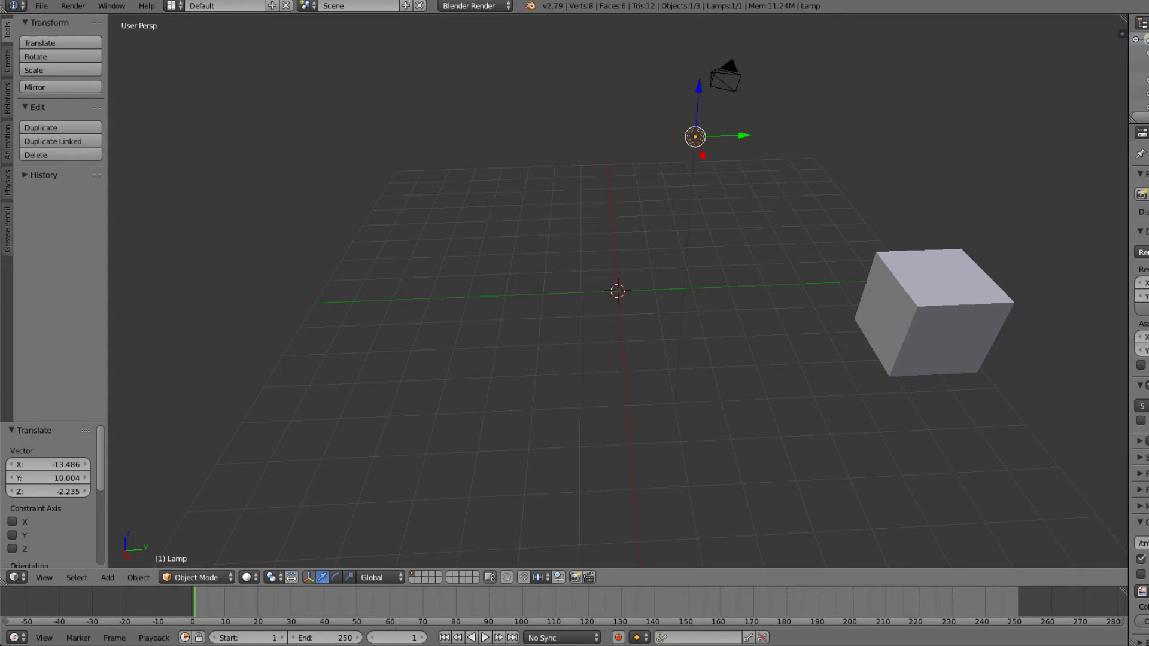
mouse_move(617, 291)
middle_down()
mouse_move(617, 330)
mouse_move(617, 283)
mouse_move(617, 303)
middle_up()
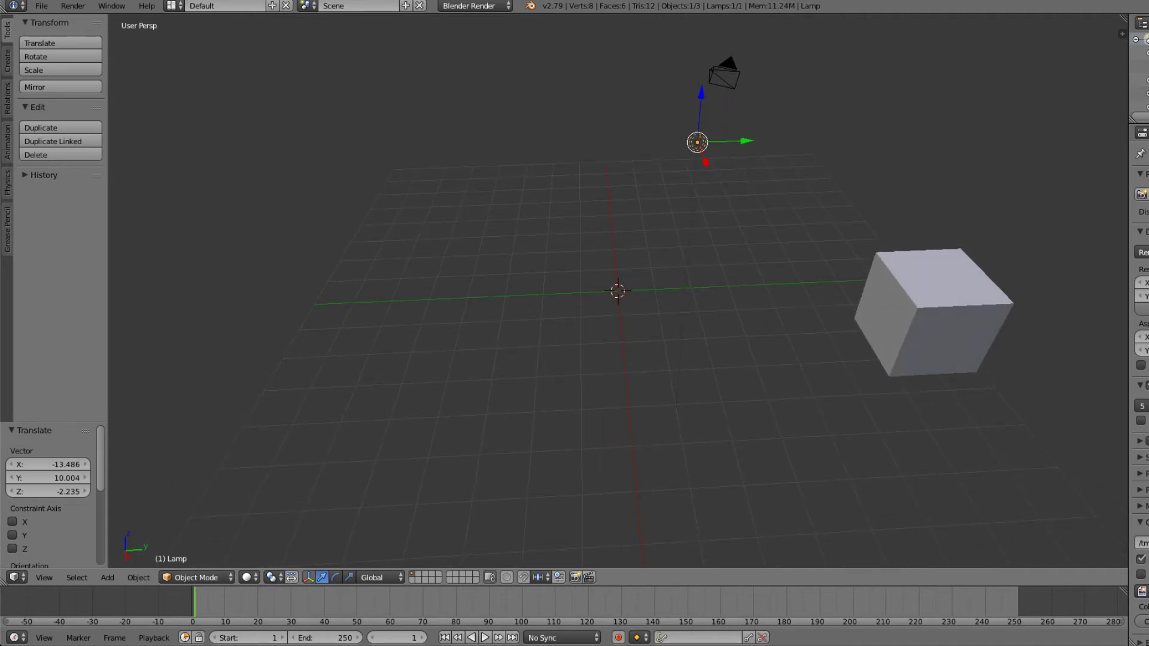
middle_drag(618, 291, 576, 280)
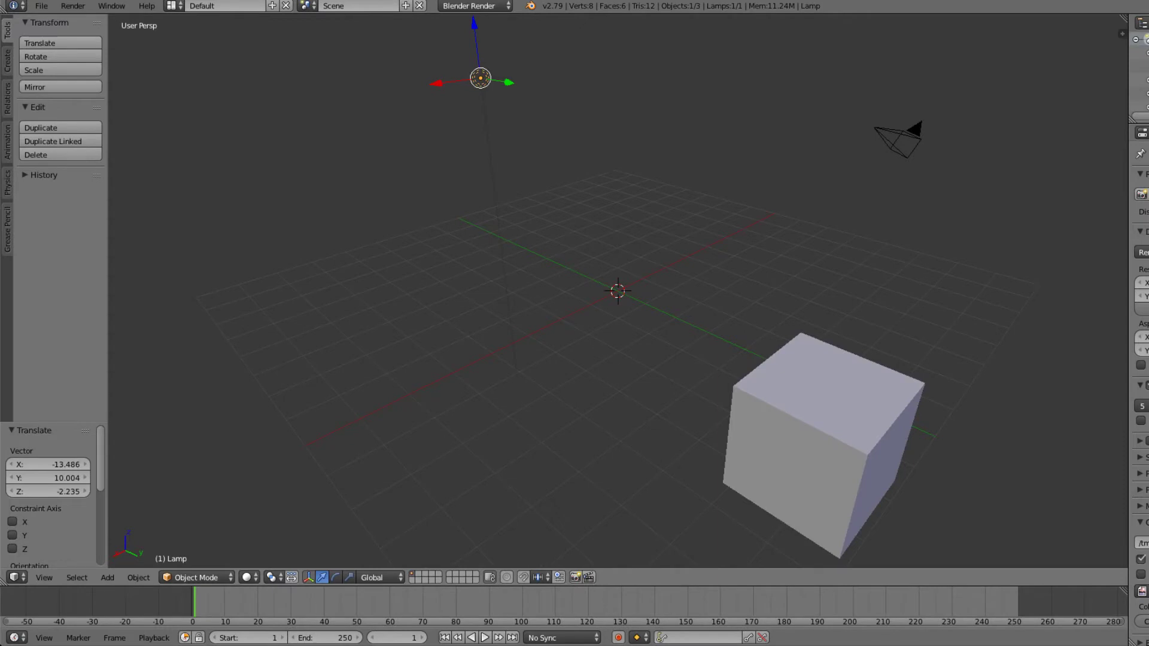
middle_drag(576, 280, 576, 308)
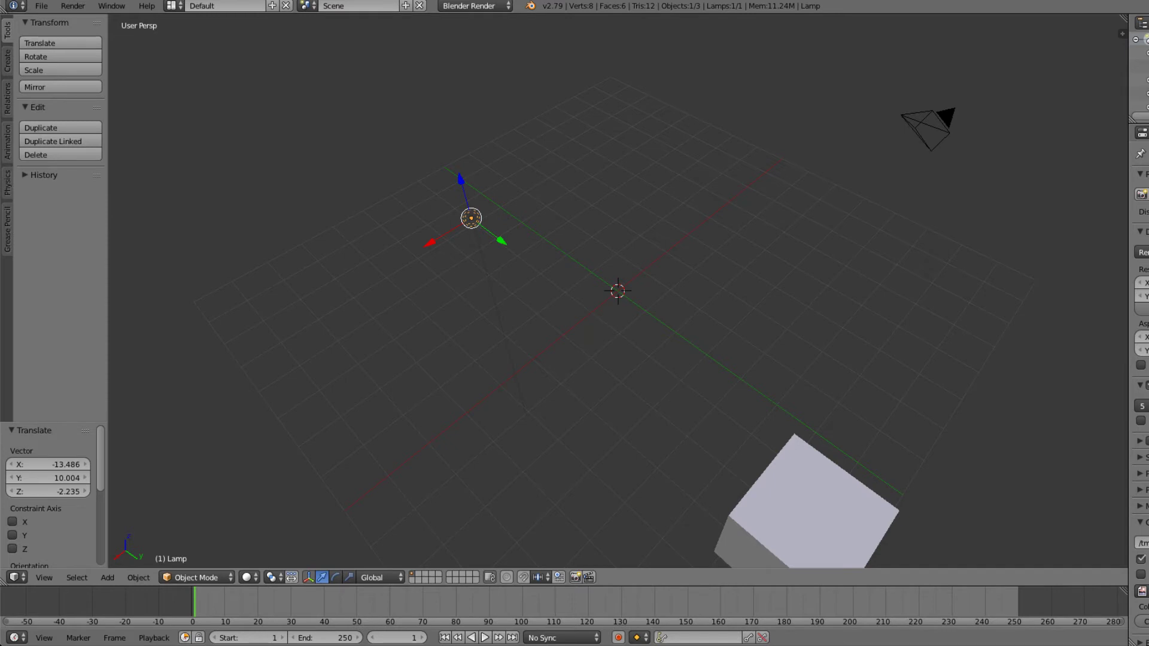
middle_drag(616, 323, 618, 372)
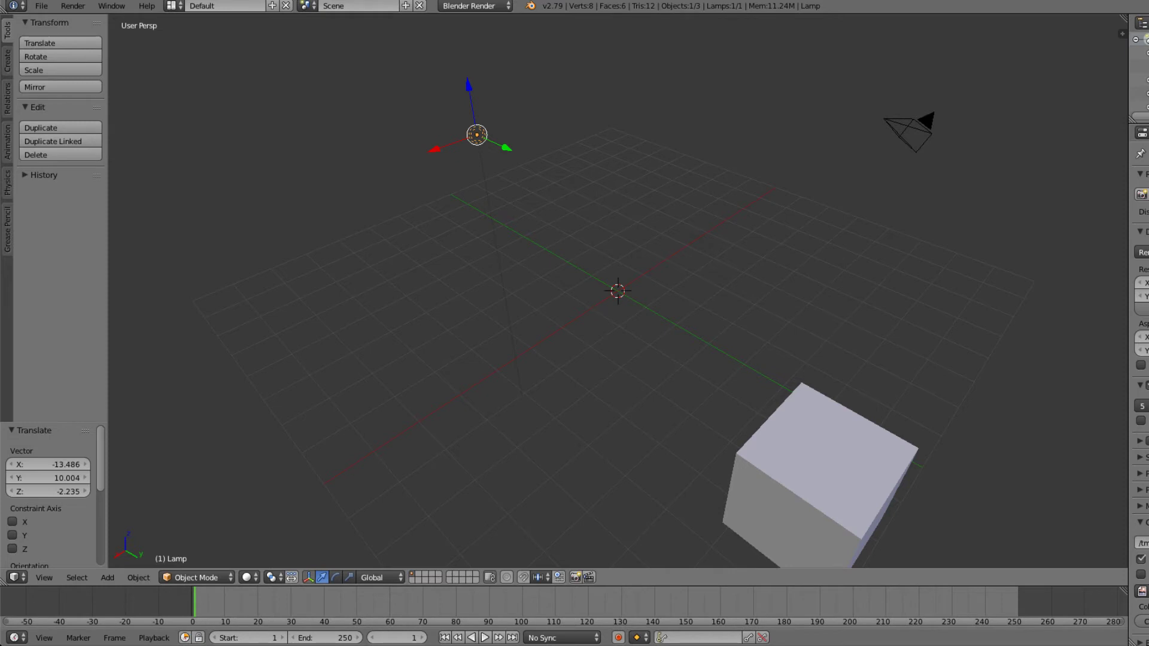
key(t)
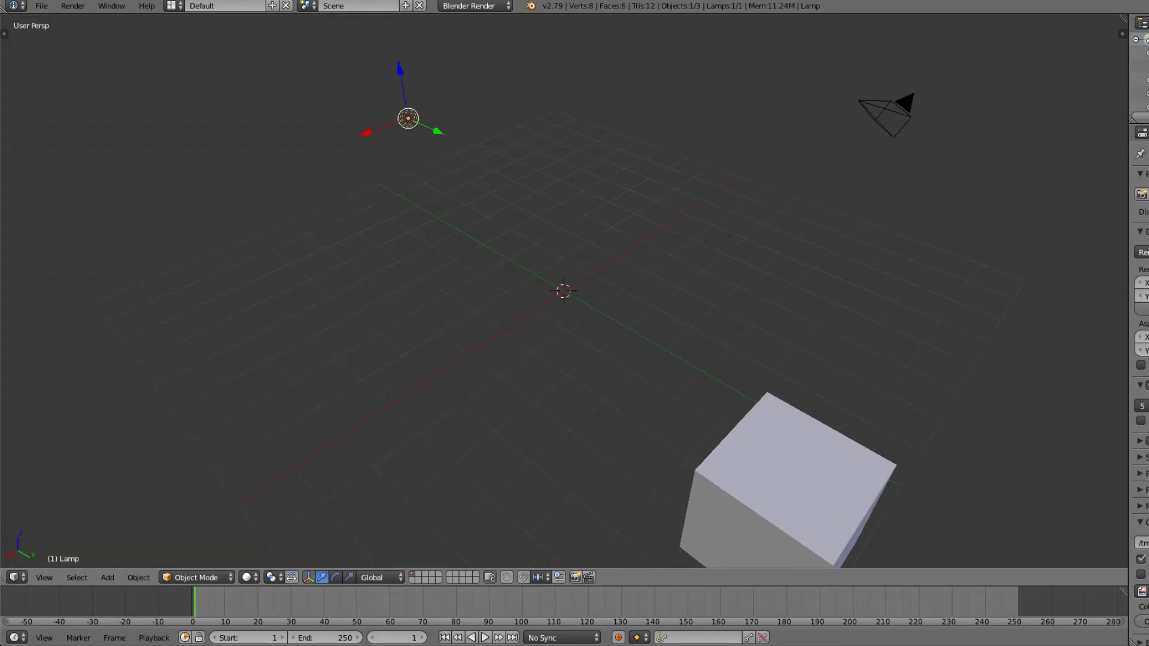
key(t)
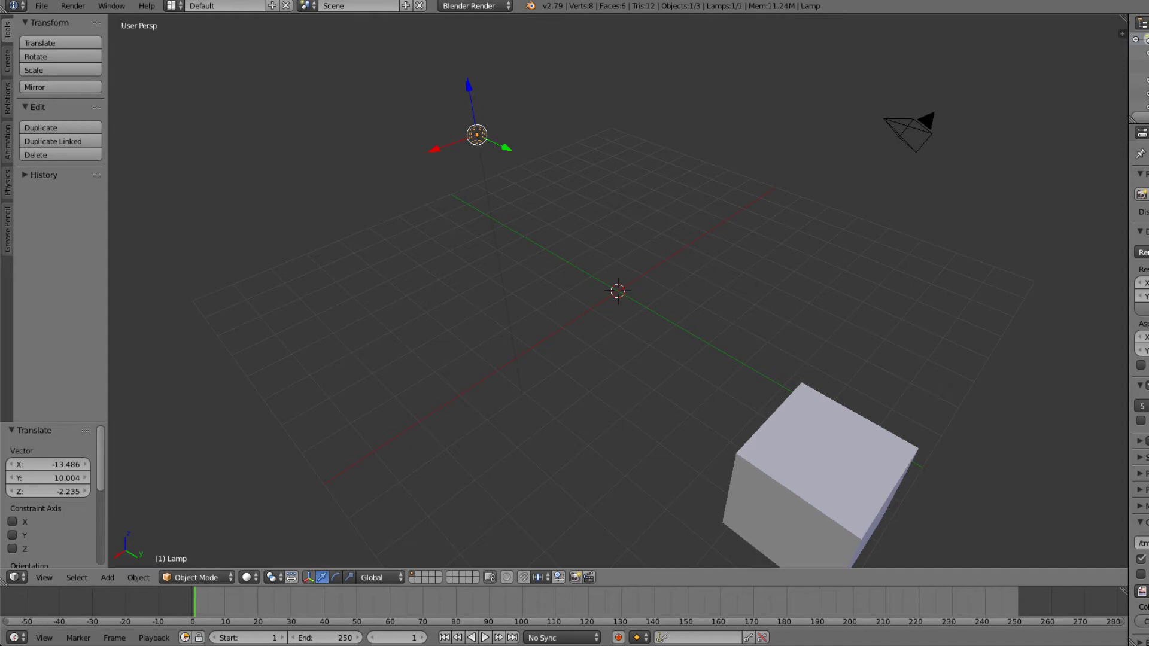
Move the lamp freehand by about -3.95 on X, 3.03 on Y and 0.92 on Z.
middle_drag(617, 290, 617, 292)
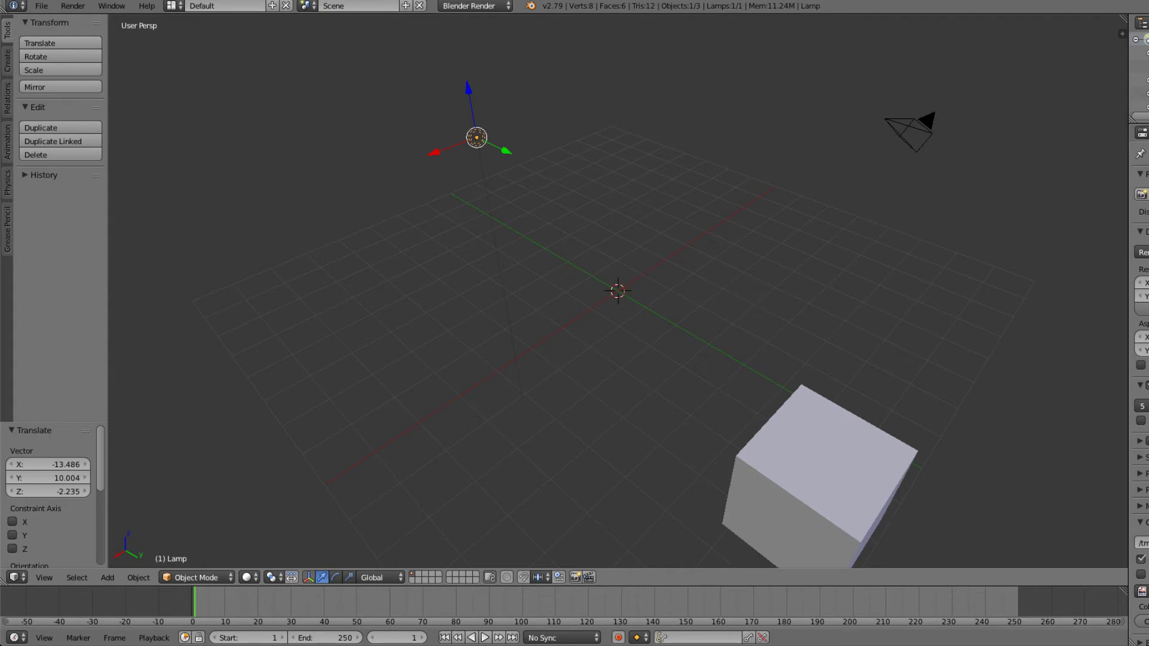
key(g)
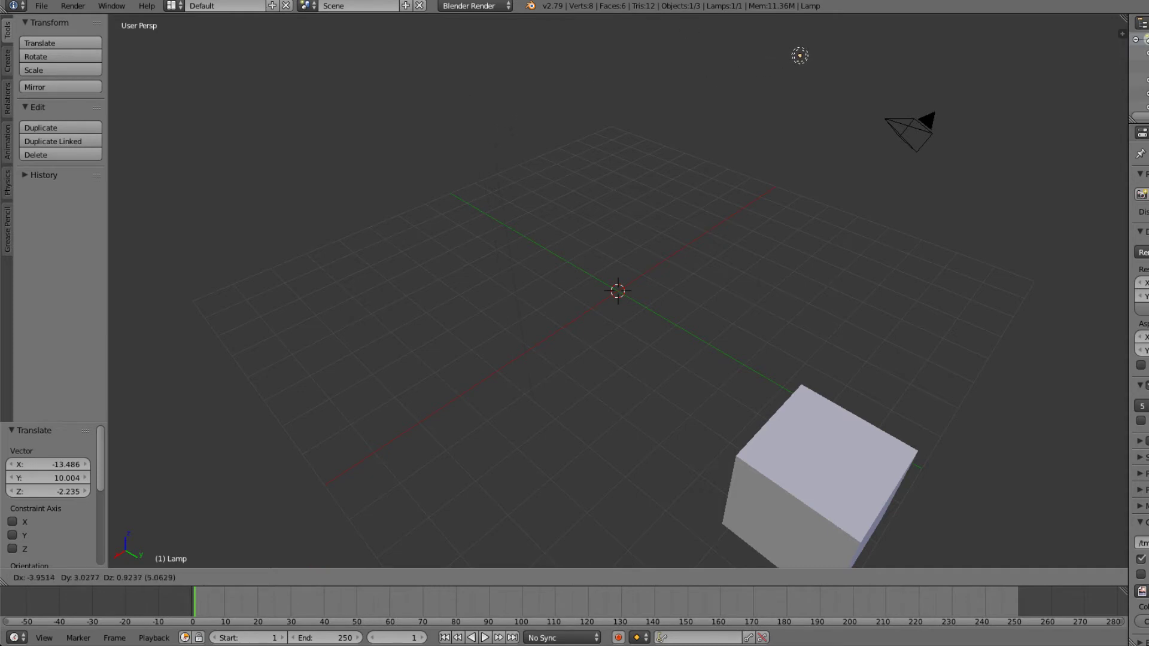
click(799, 55)
Check the lamp's new position from the camera's side with the lamp, cube and camera all in view.
middle_drag(800, 56, 649, 40)
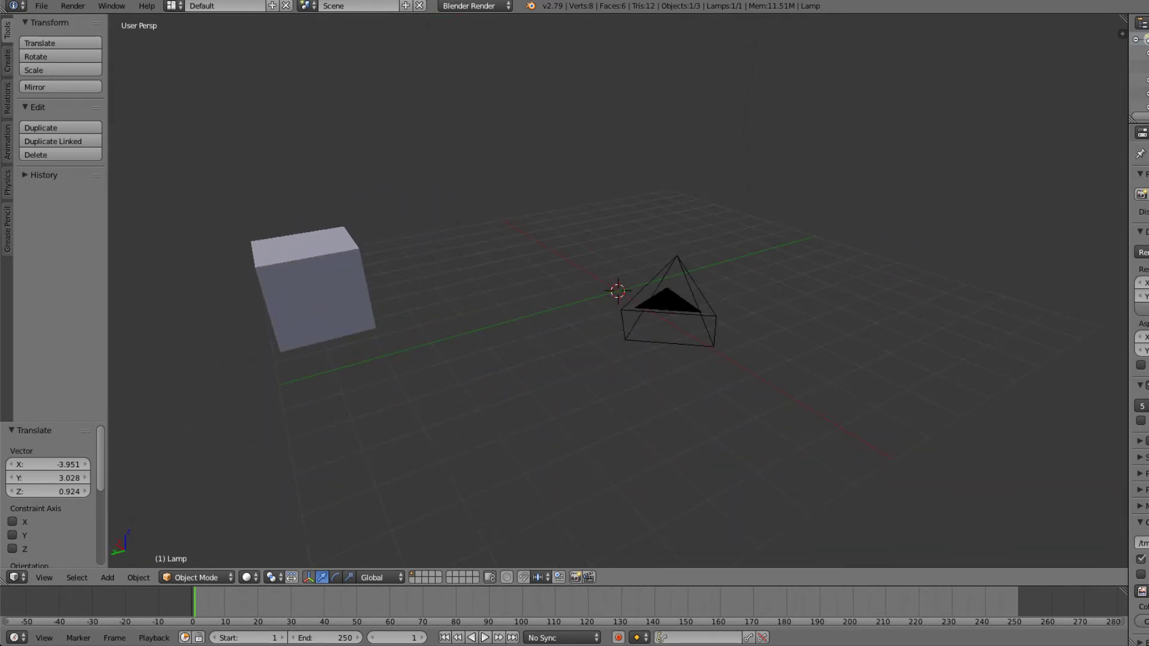
middle_drag(649, 90, 705, 94)
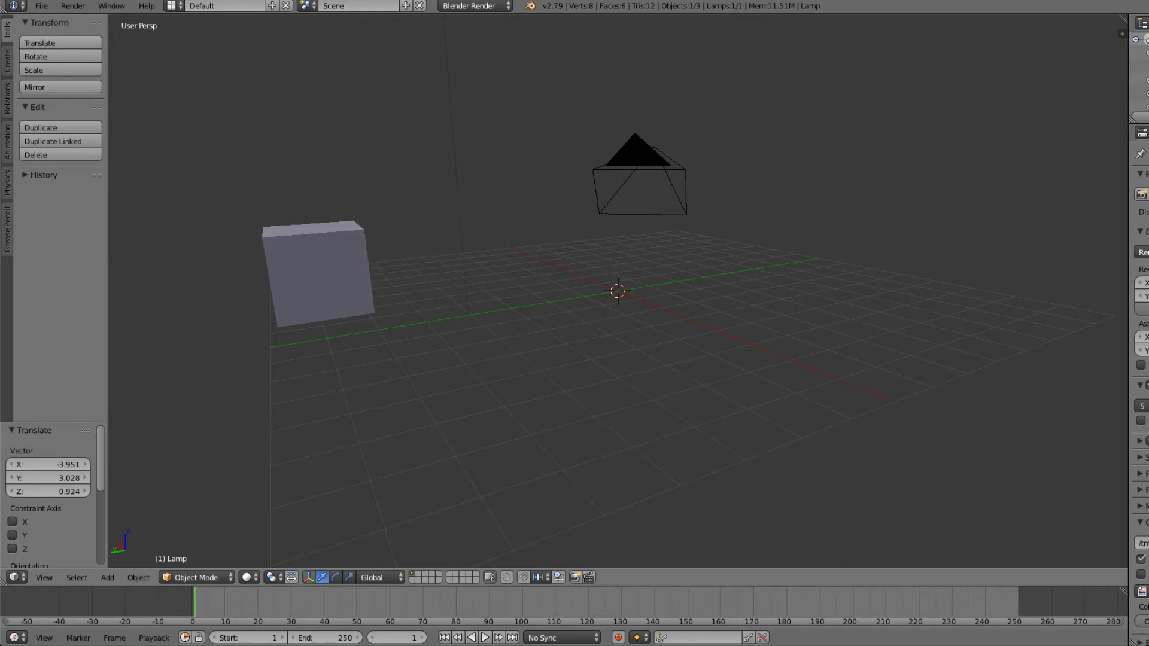
mouse_move(617, 291)
middle_down()
mouse_move(617, 281)
mouse_move(617, 296)
middle_up()
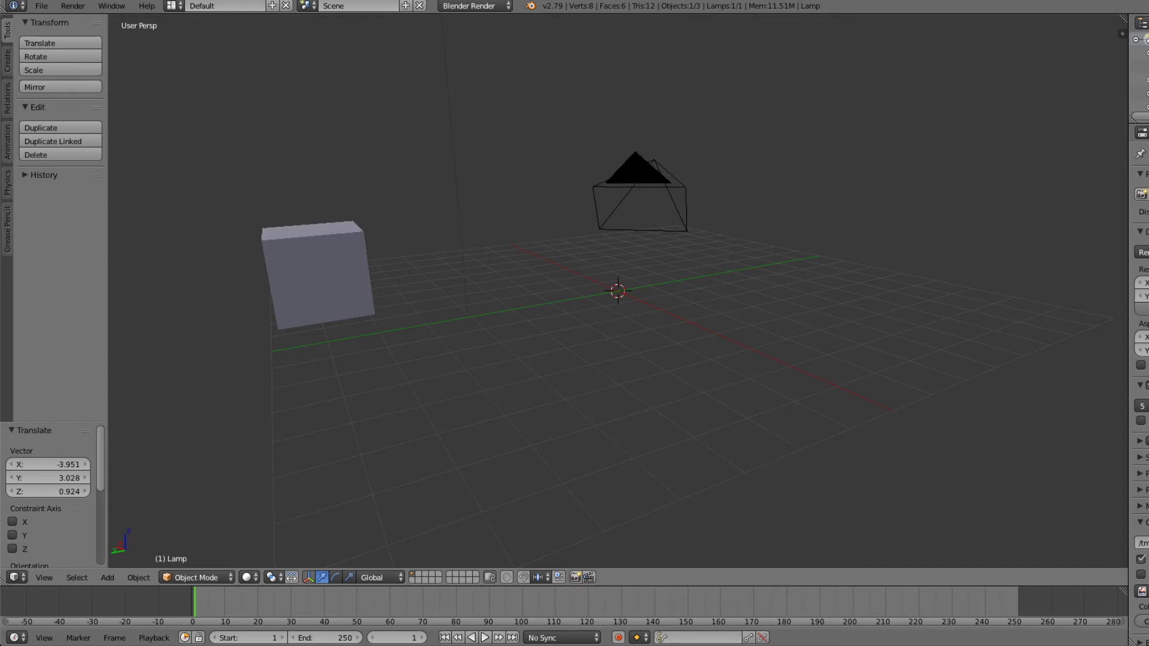
scroll(618, 291, down, 2)
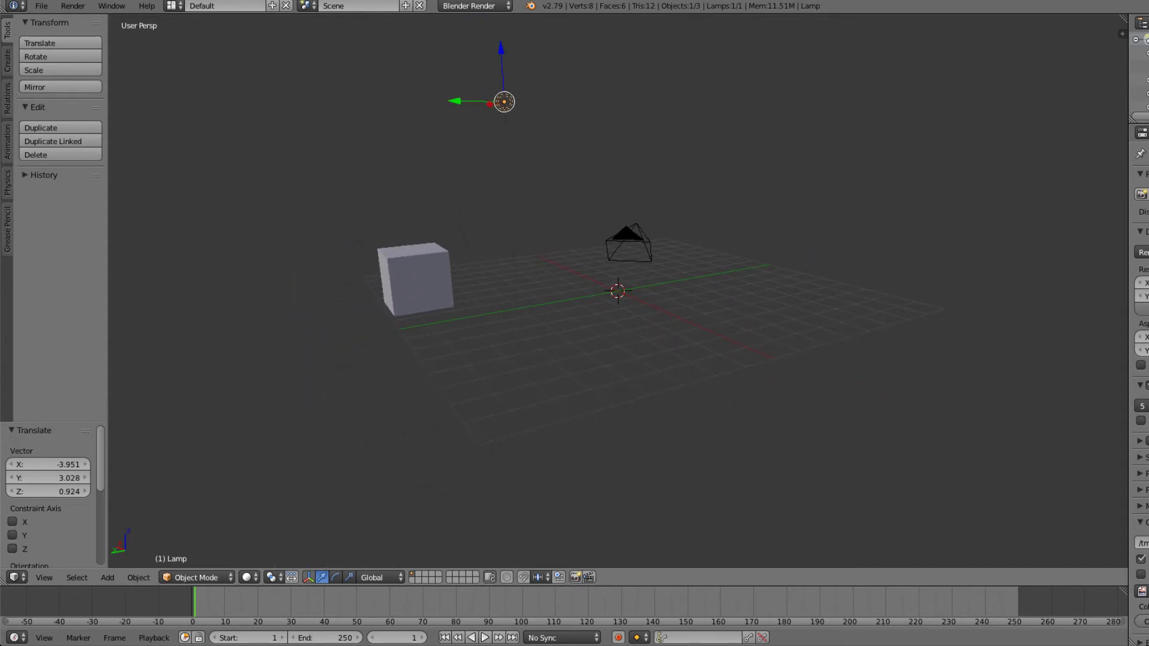
scroll(617, 291, down, 3)
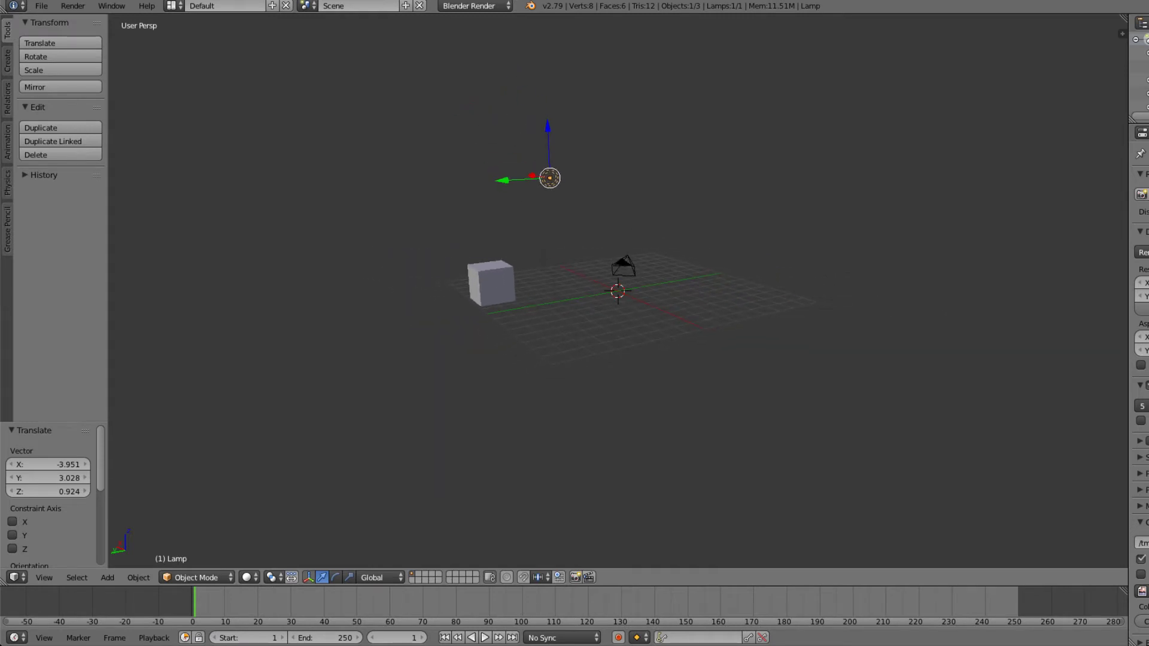
scroll(618, 291, down, 3)
middle_drag(617, 290, 578, 425)
middle_drag(598, 239, 598, 359)
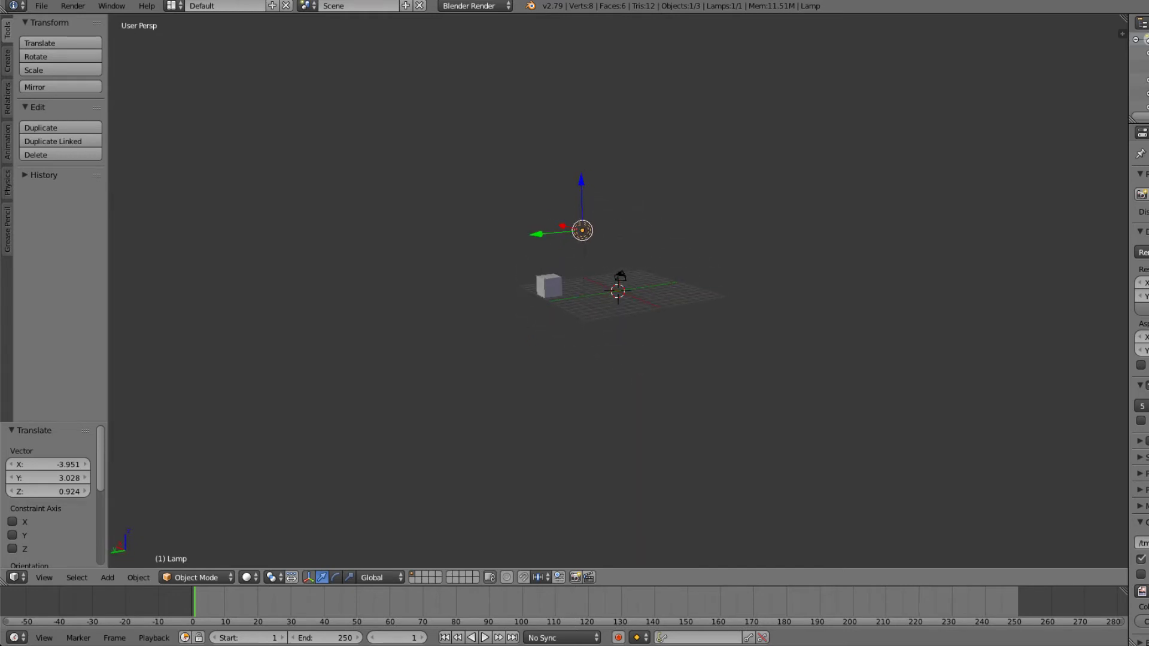
Practise viewing the scene from extreme distance and from close to the grid.
scroll(617, 290, down, 9)
scroll(617, 291, down, 8)
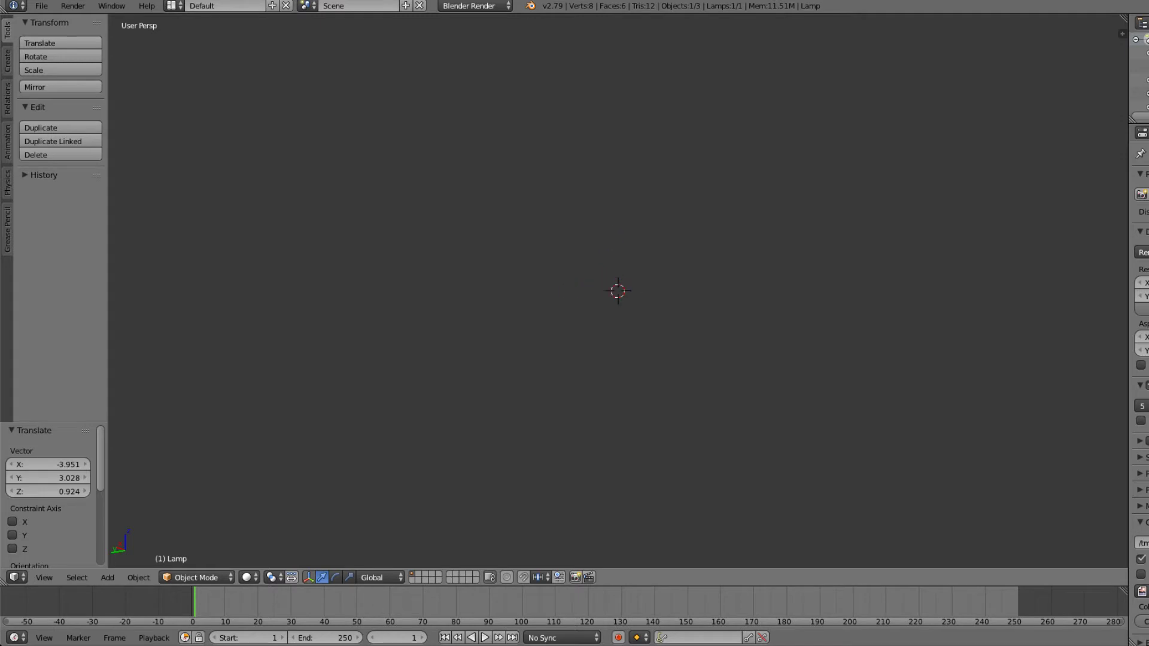
scroll(618, 291, up, 7)
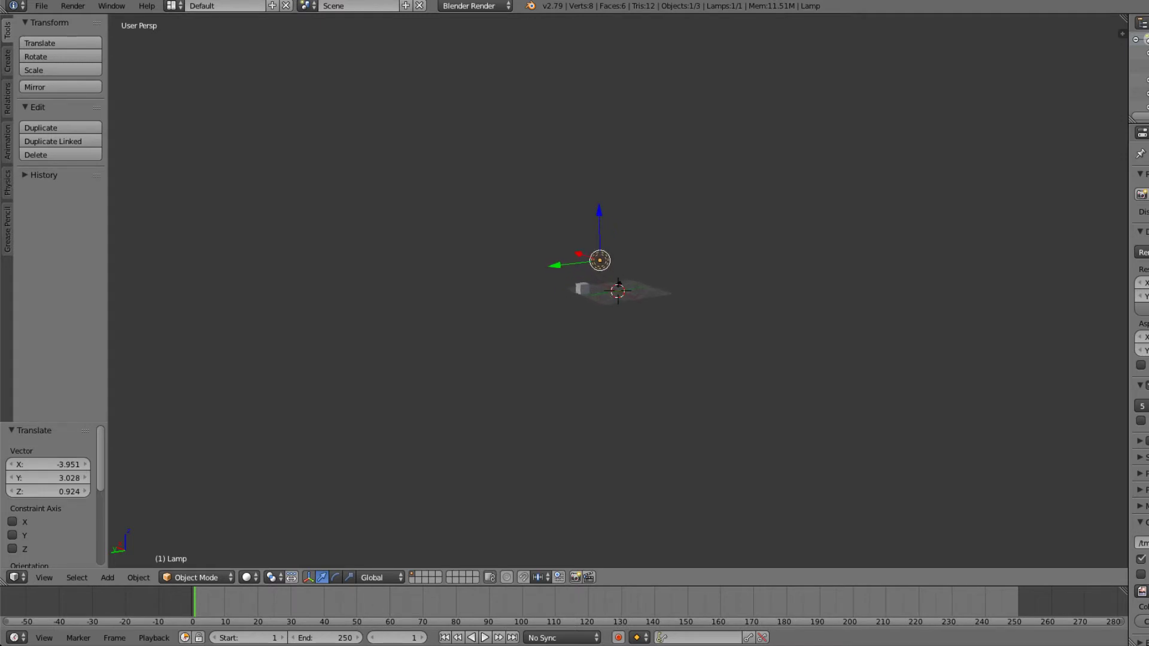
middle_drag(617, 311, 618, 288)
scroll(617, 291, up, 16)
scroll(617, 291, down, 5)
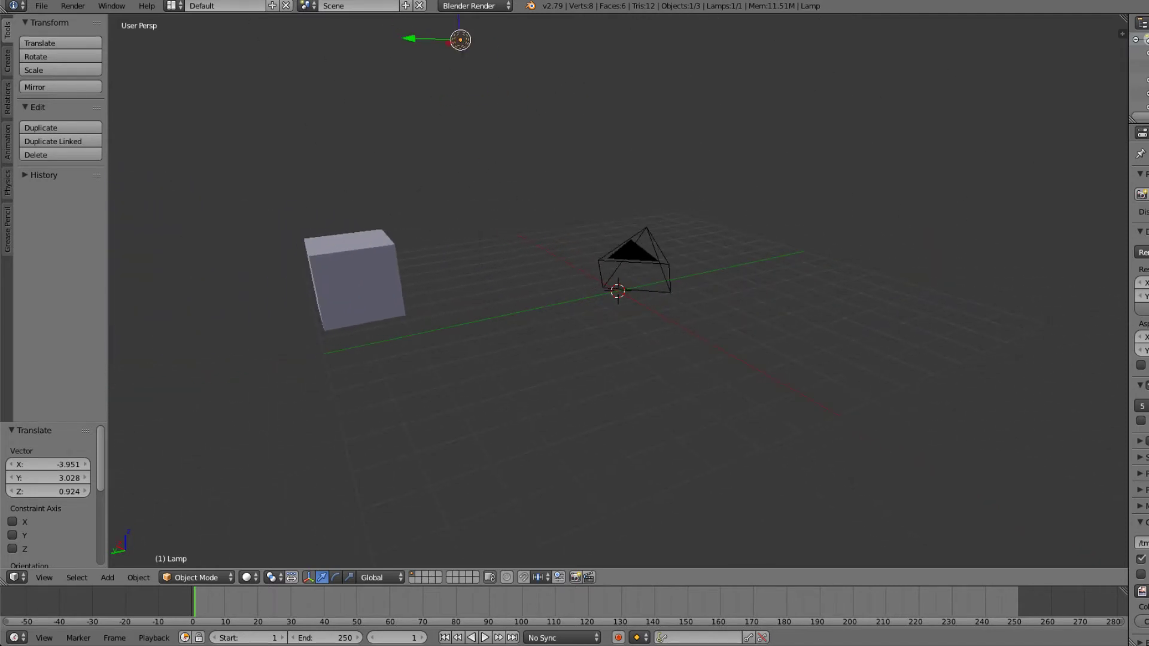
scroll(617, 291, down, 2)
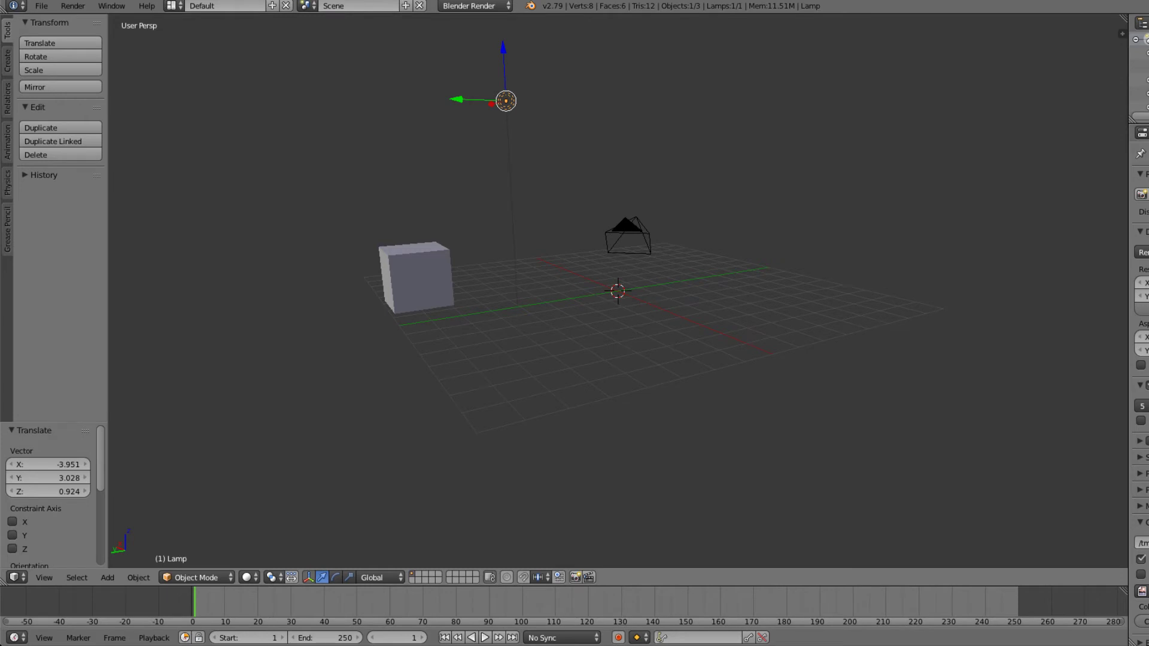
scroll(618, 291, up, 4)
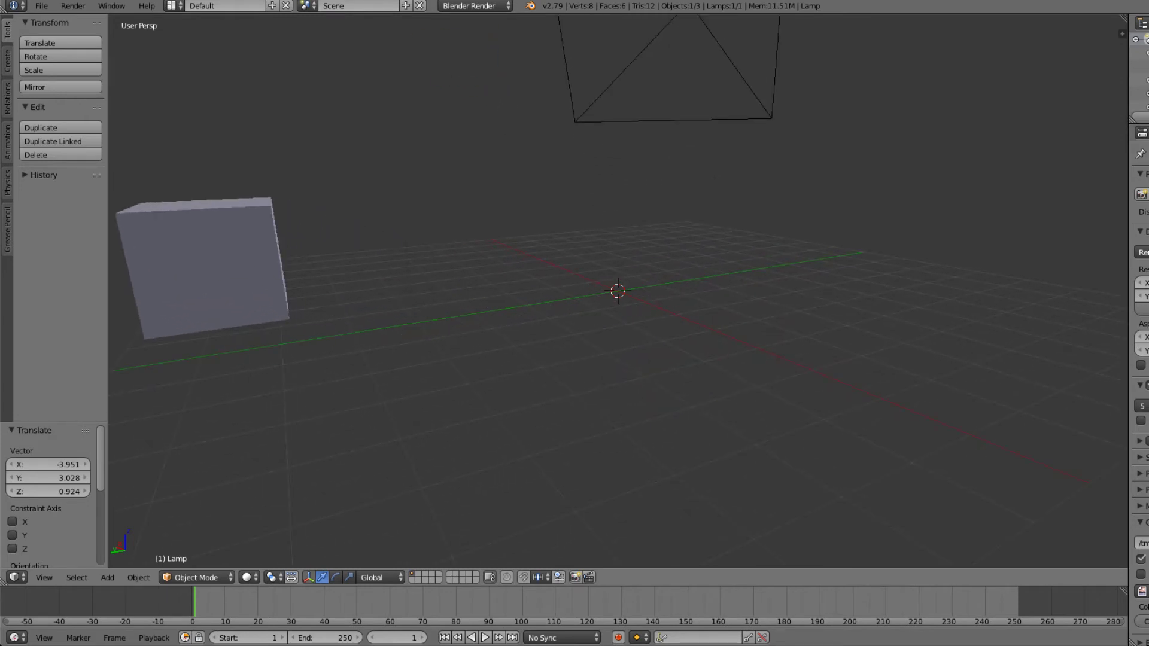
scroll(618, 291, up, 2)
Examine the scene from the opposite side, shifting the view sideways and varying its vertical angle around the cube and lamp.
middle_drag(618, 290, 424, 281)
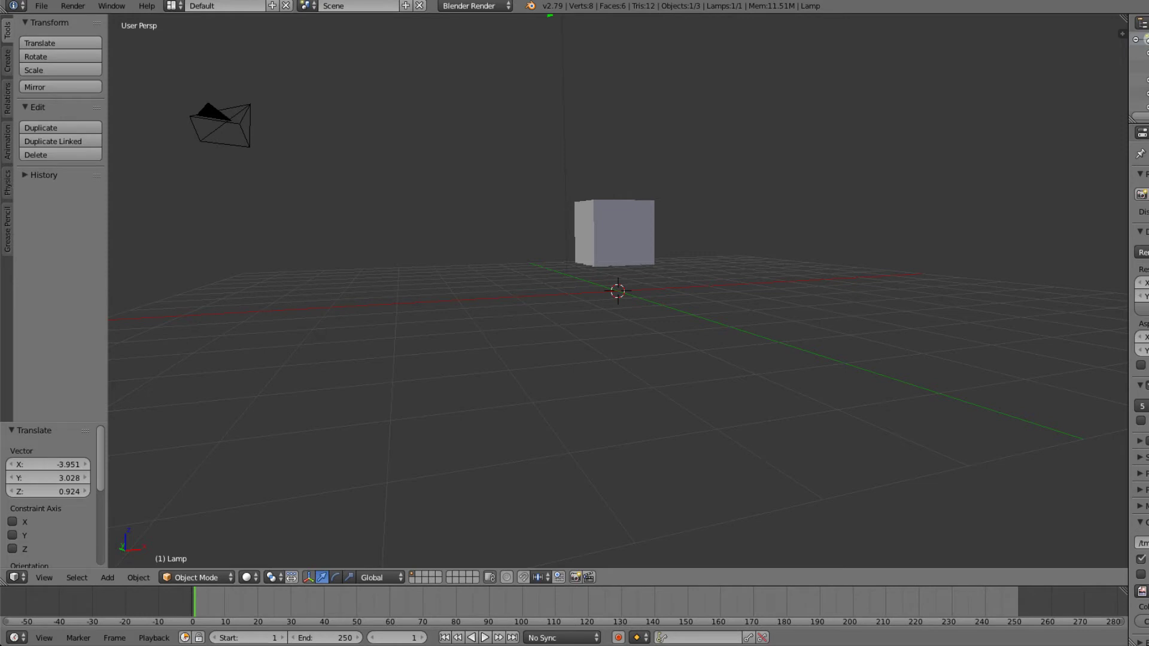
shift+middle_drag(617, 291, 709, 262)
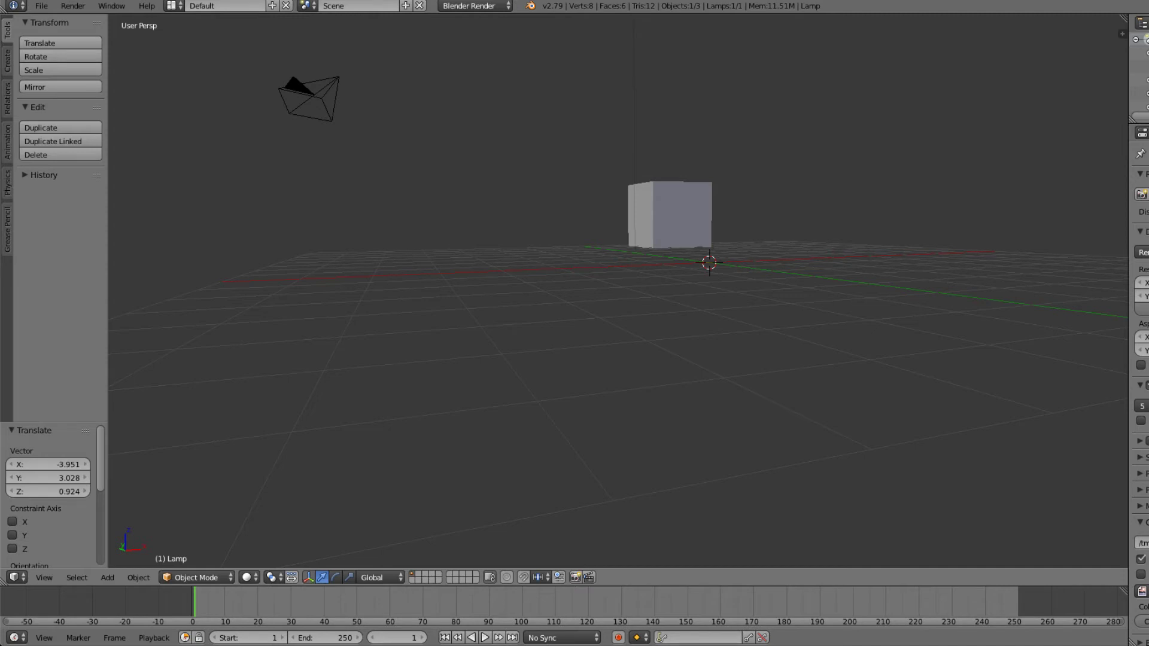
middle_drag(619, 291, 618, 383)
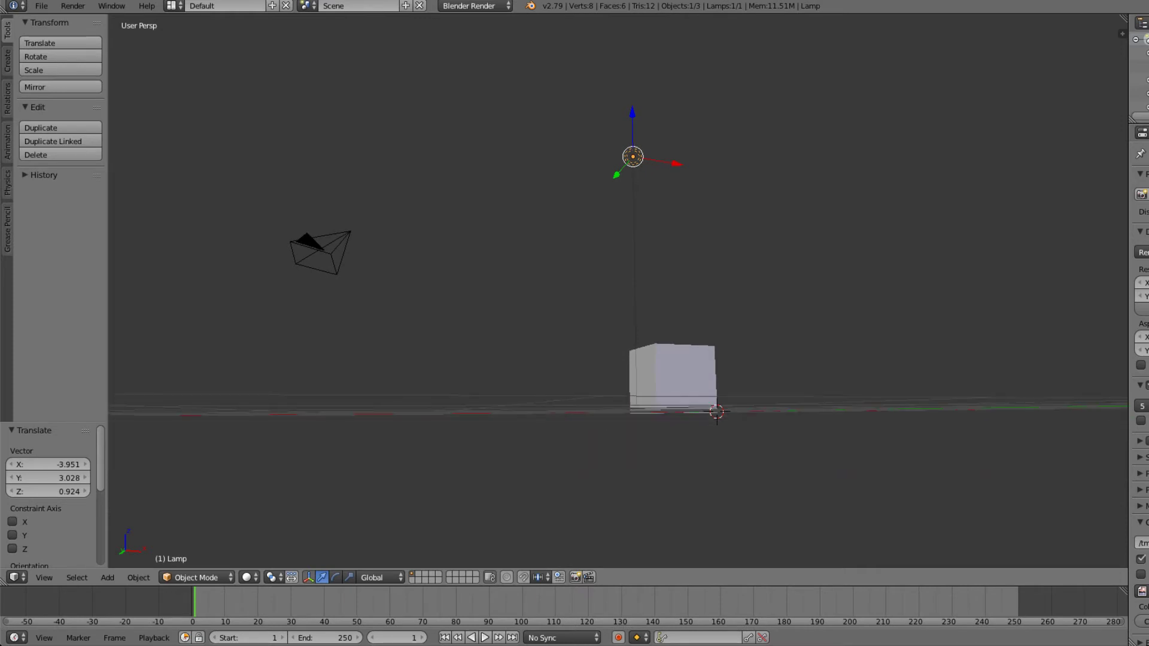
shift+scroll(619, 291, down, 1)
shift+scroll(618, 291, up, 16)
shift+scroll(619, 290, down, 5)
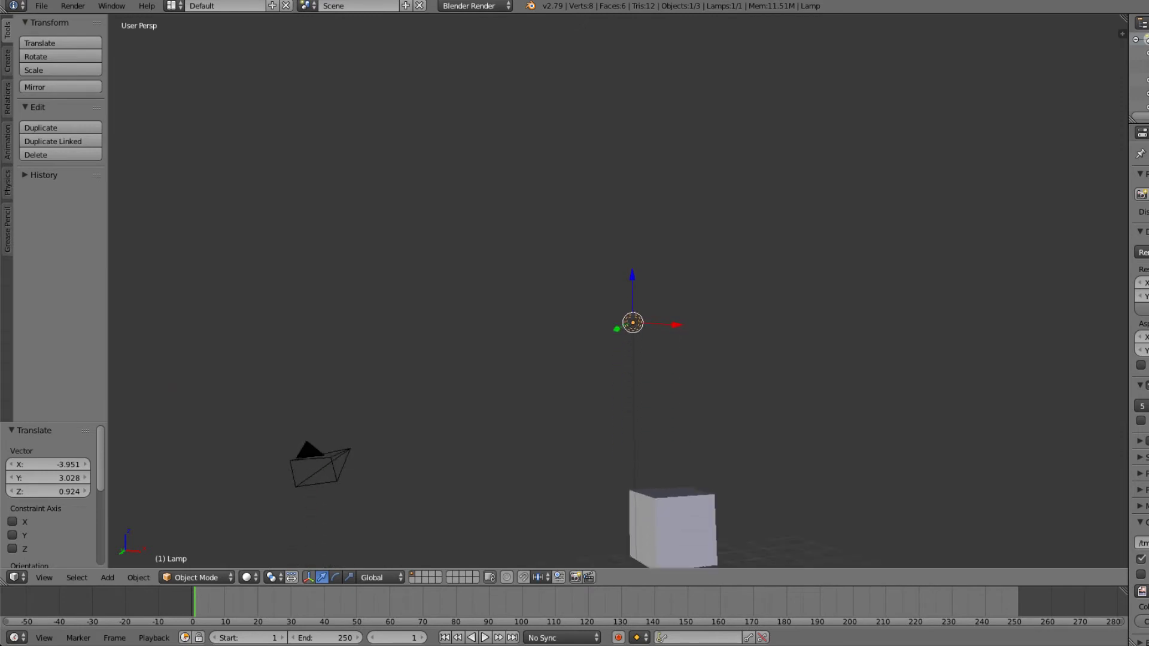
shift+scroll(618, 291, down, 12)
shift+scroll(619, 290, up, 6)
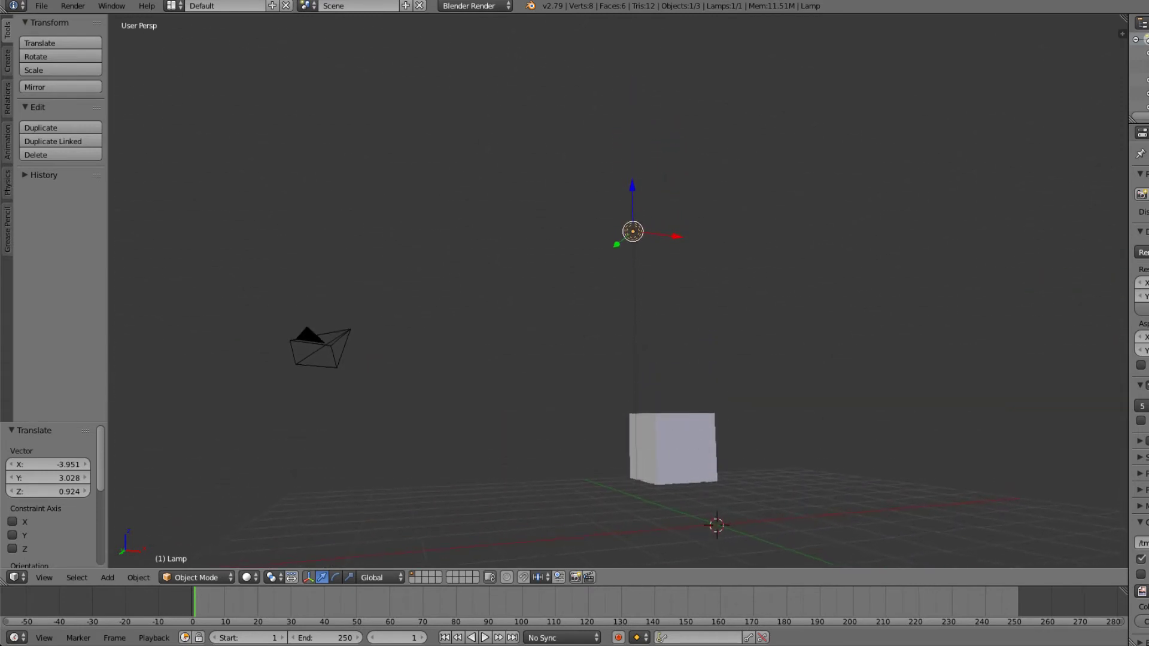
shift+scroll(619, 291, up, 10)
shift+scroll(619, 291, down, 11)
mouse_move(619, 290)
middle_down()
mouse_move(618, 348)
mouse_move(618, 278)
mouse_move(619, 308)
middle_up()
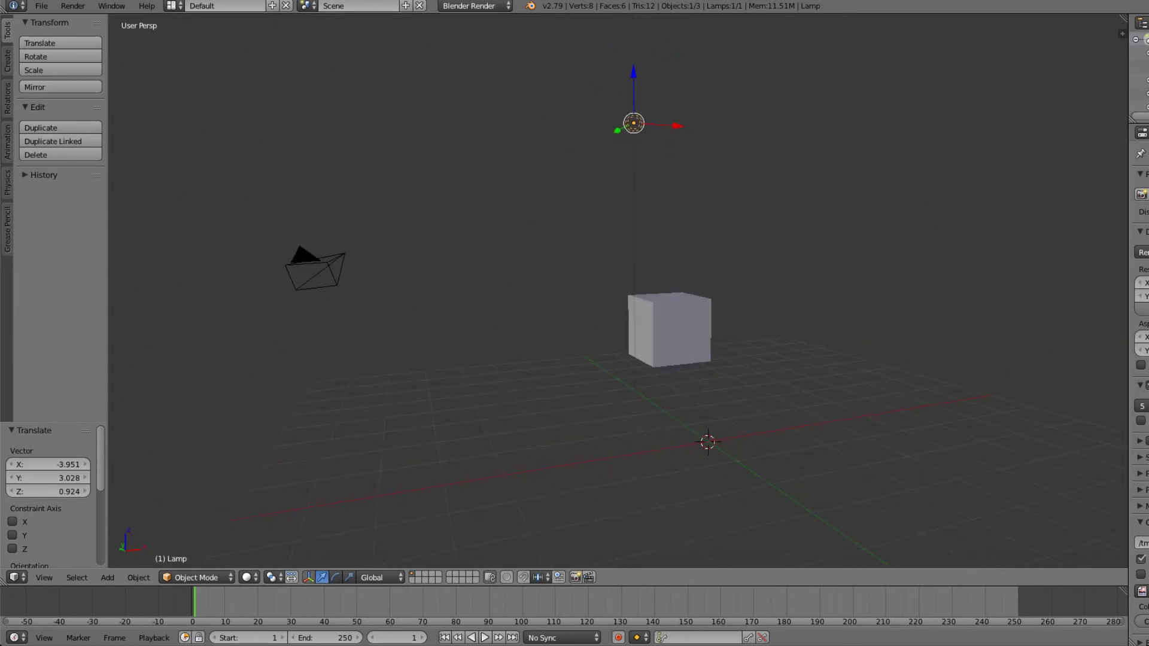
Rotate the lamp freely with trackball rotation by about -1.72° and -232°.
key(r)
key(r)
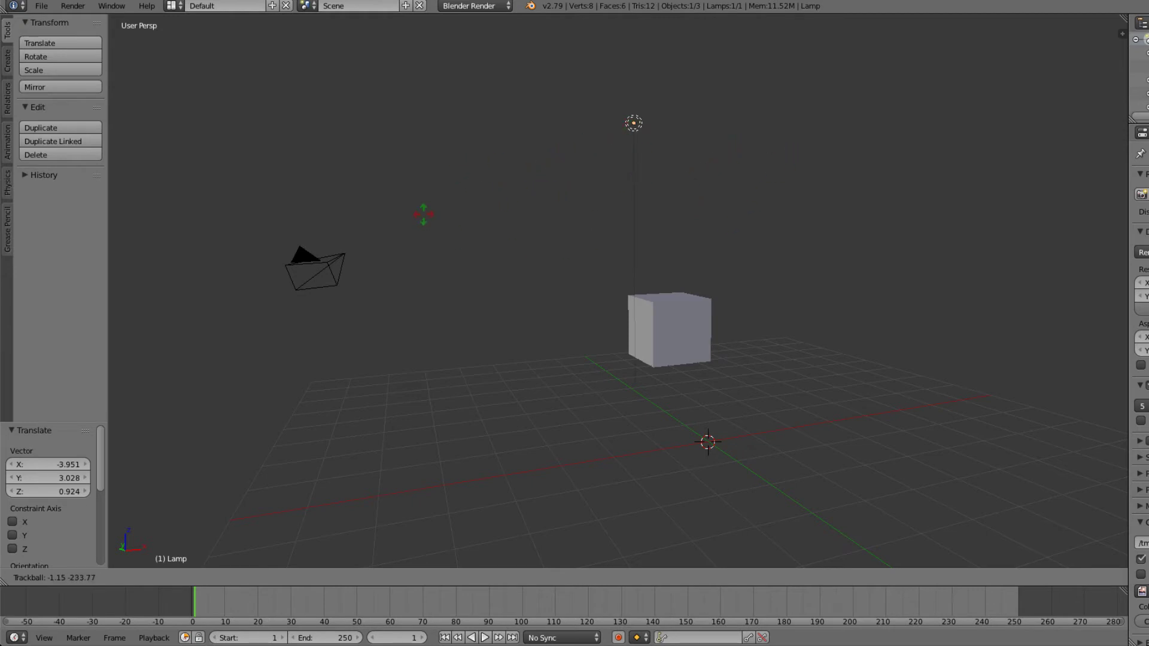
click(423, 209)
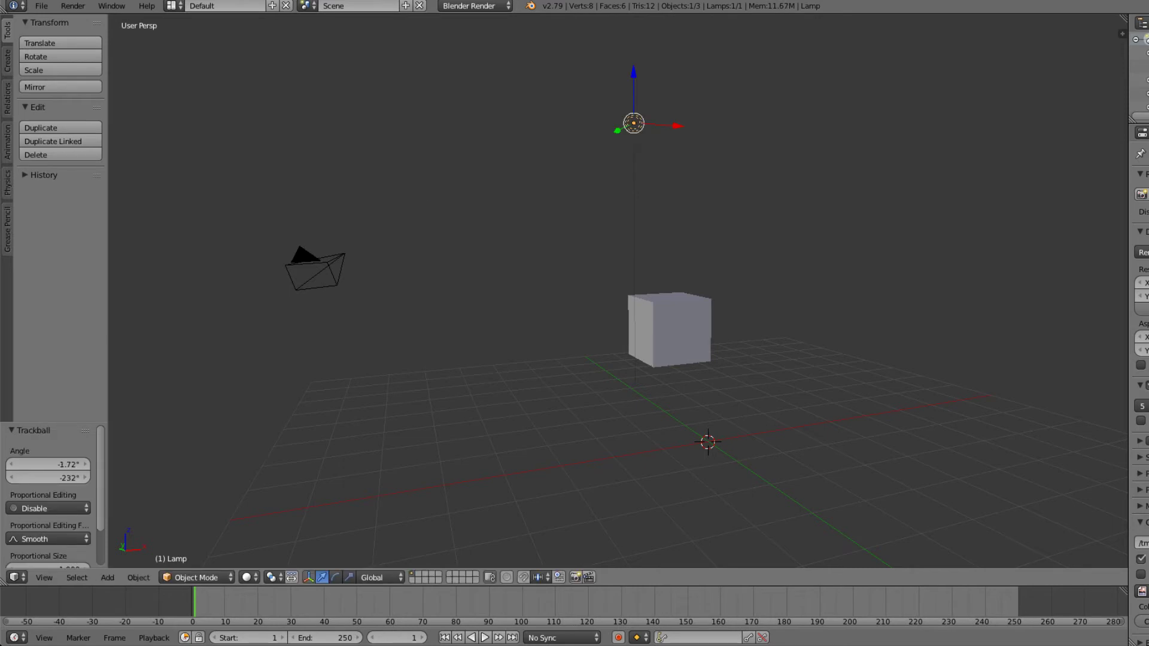
Select the cube and rotate it freely by about 234° in the current view.
middle_drag(423, 210, 842, 231)
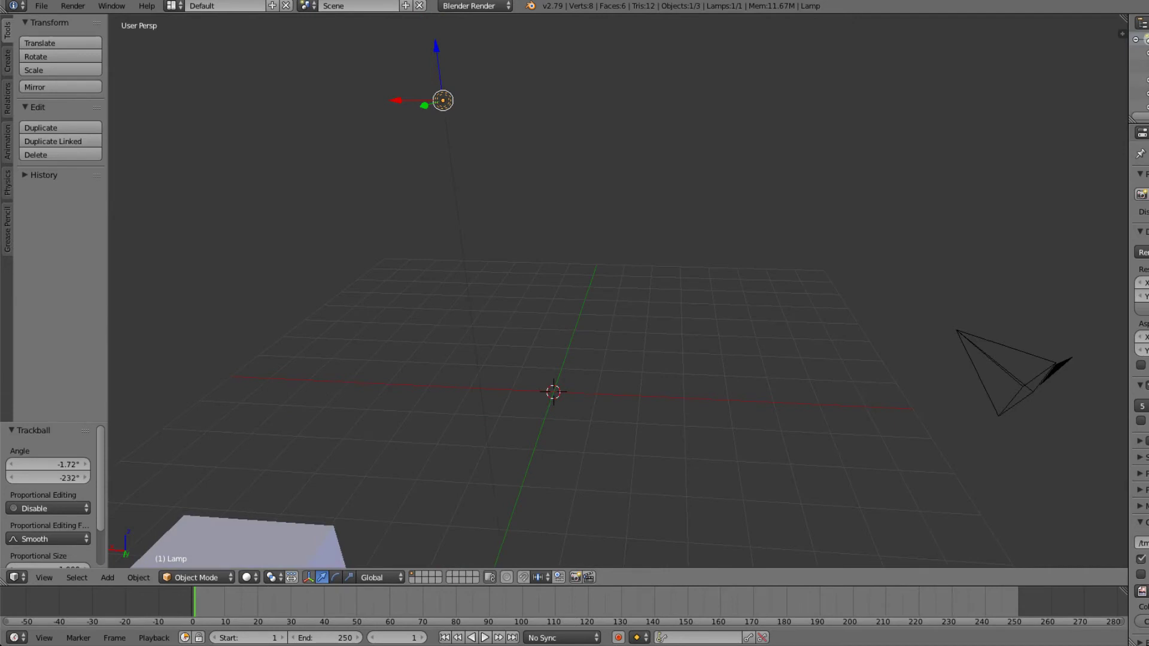
middle_drag(843, 231, 882, 301)
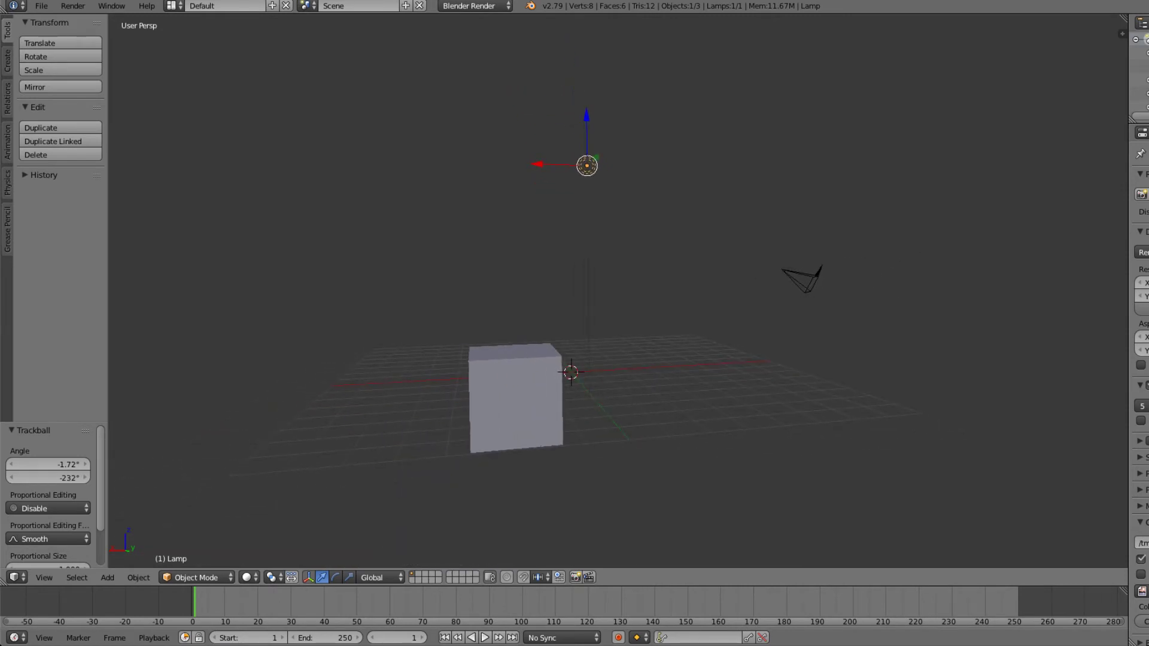
right_click(513, 395)
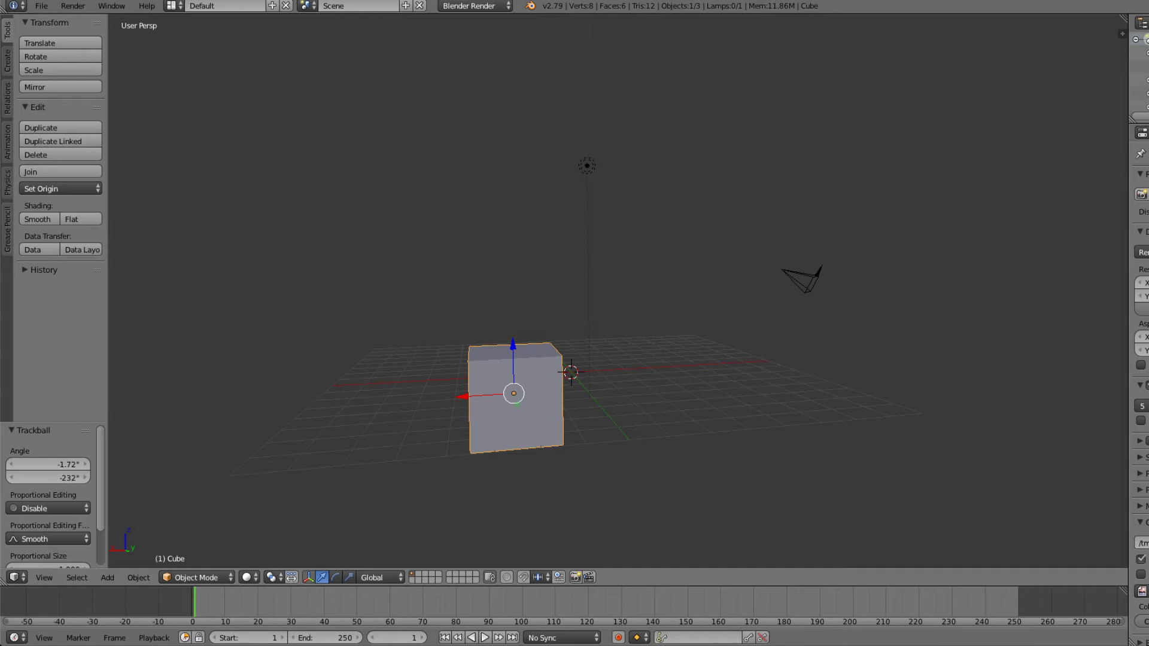
mouse_move(574, 335)
middle_down()
mouse_move(579, 382)
mouse_move(576, 325)
middle_up()
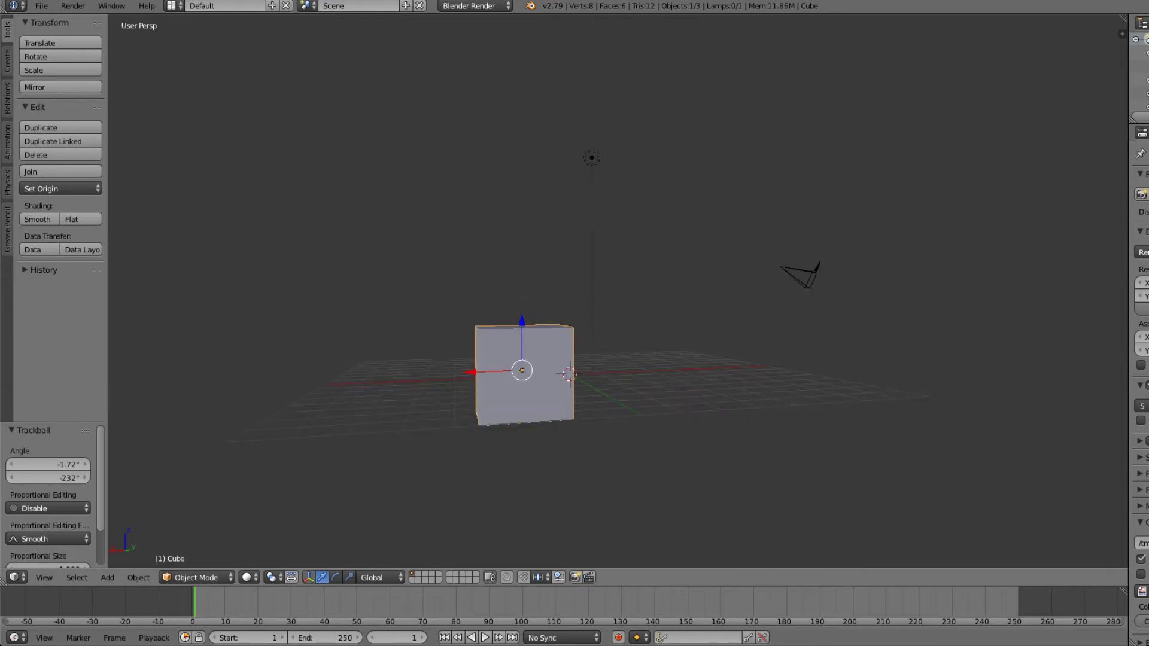
shift+middle_drag(575, 325, 695, 318)
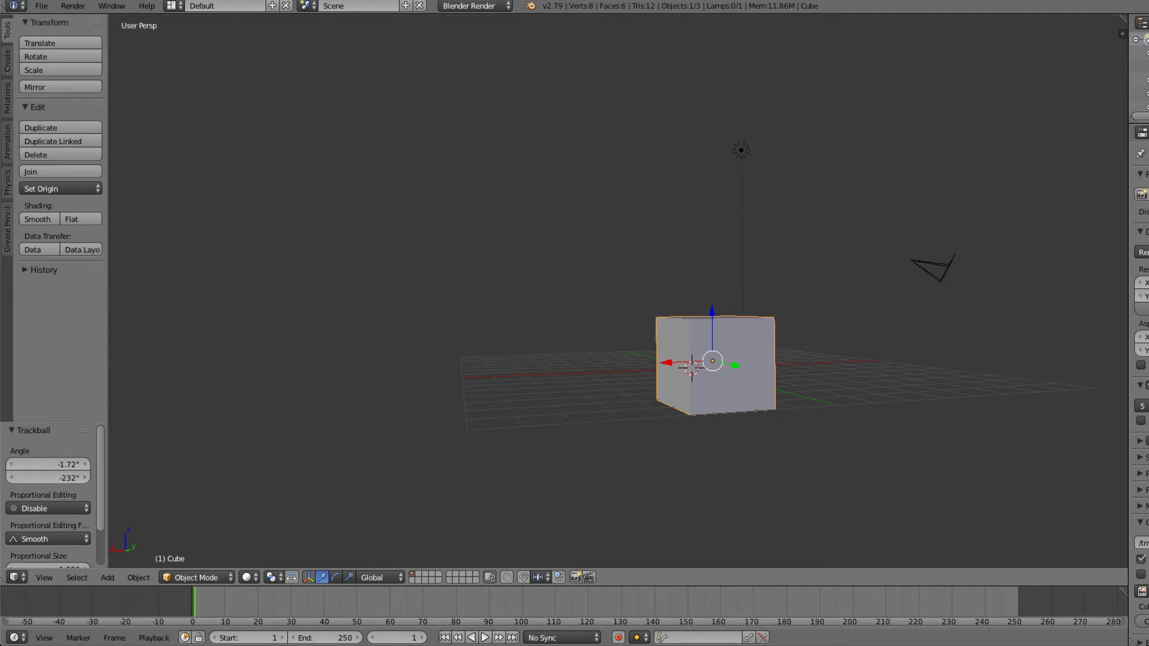
key(r)
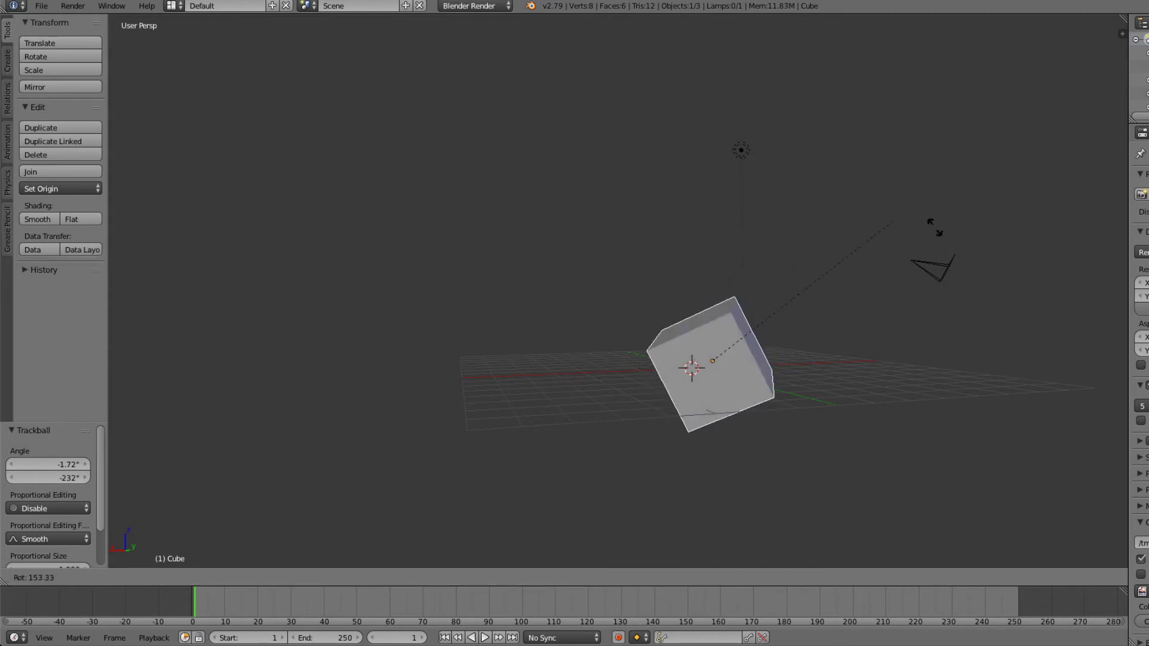
click(823, 464)
Rotate the cube again from a different viewing angle, by about 1060°.
middle_drag(823, 464, 751, 464)
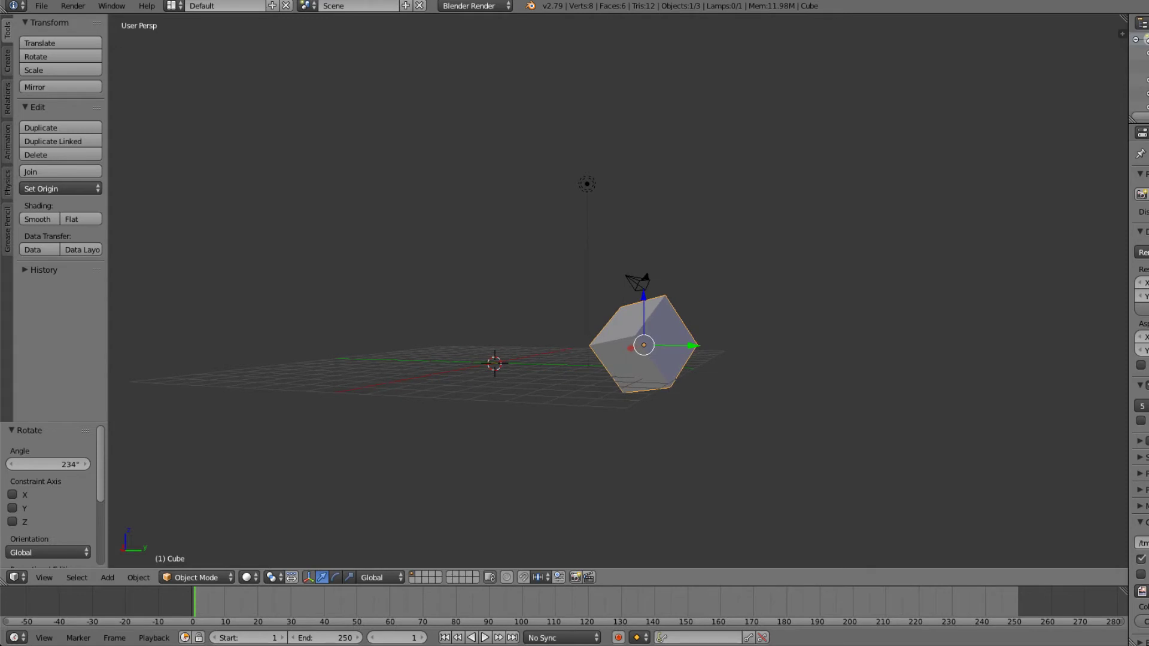
key(r)
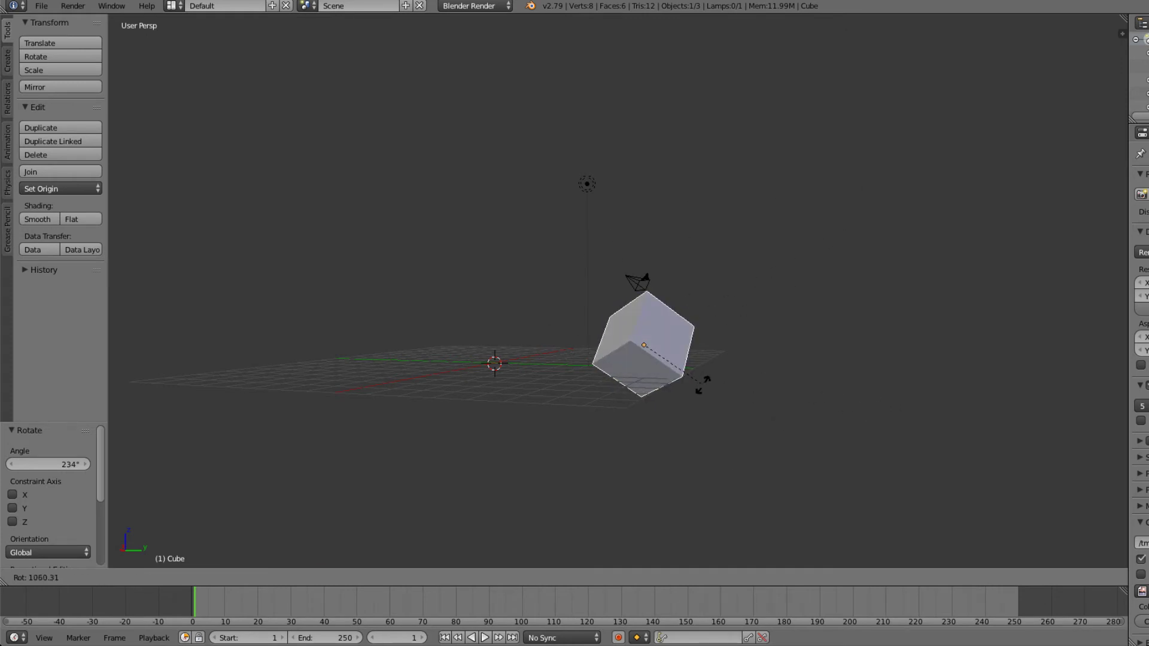
click(701, 385)
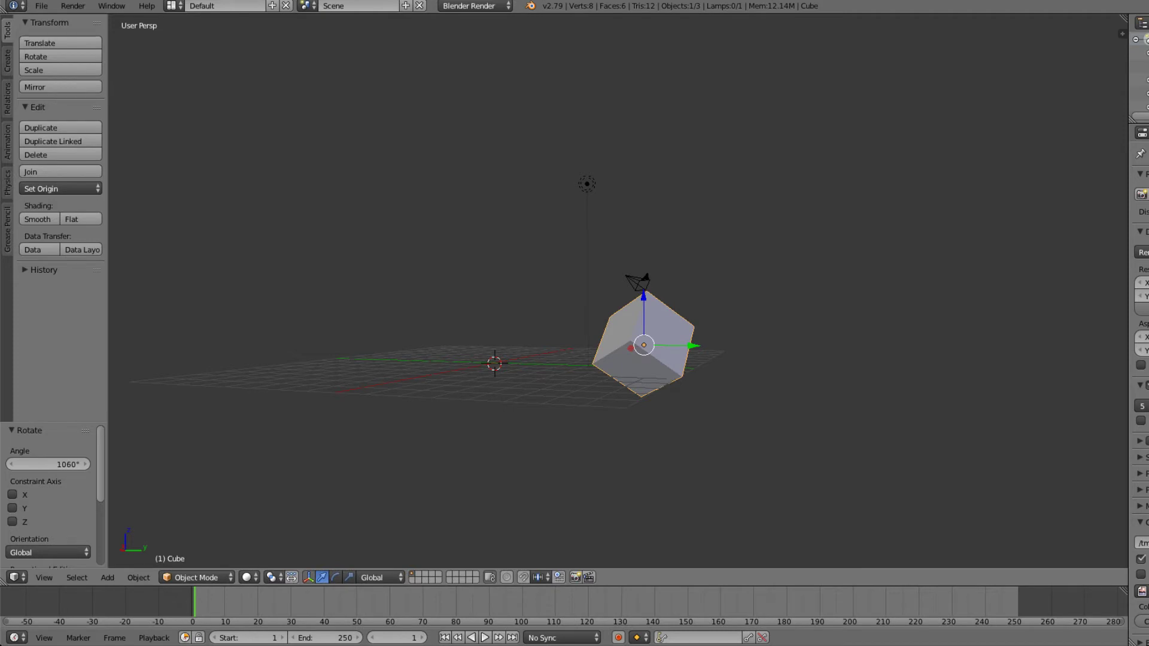
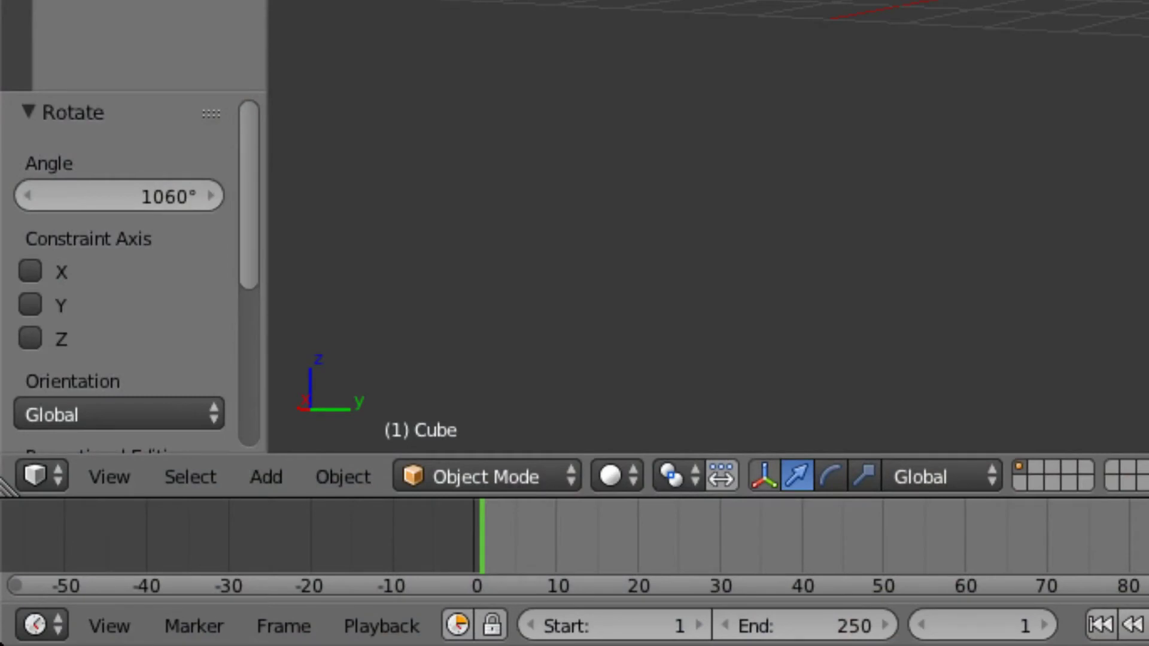
Switch the cube from Object Mode to Edit Mode.
click(544, 477)
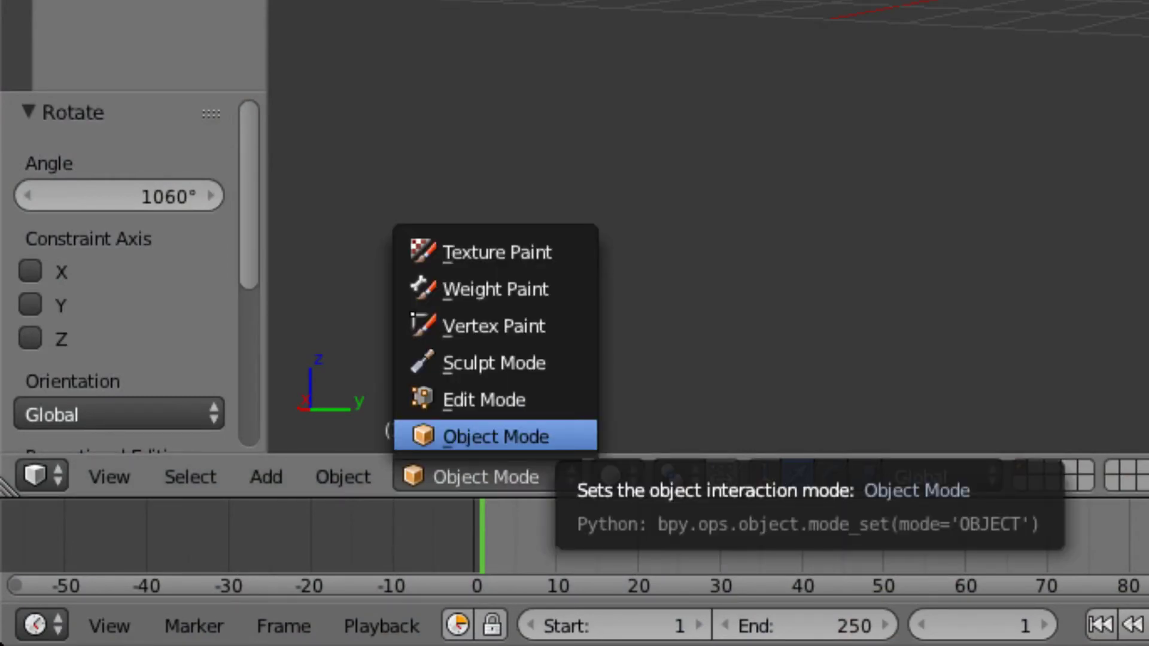
click(544, 437)
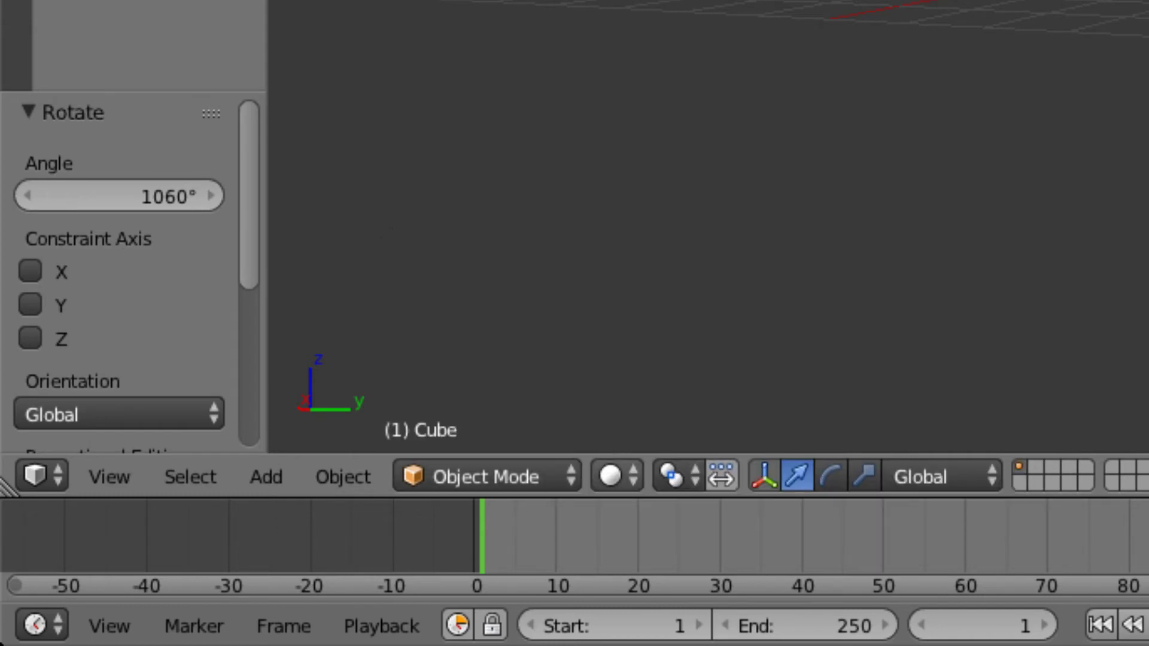
click(509, 476)
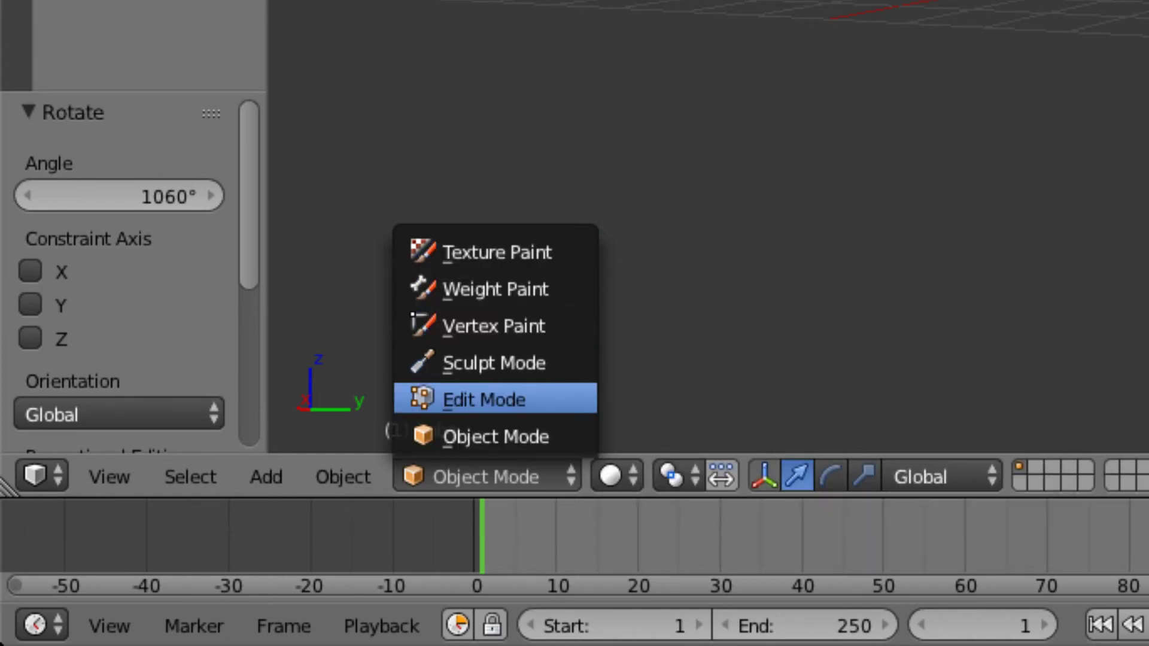
click(503, 399)
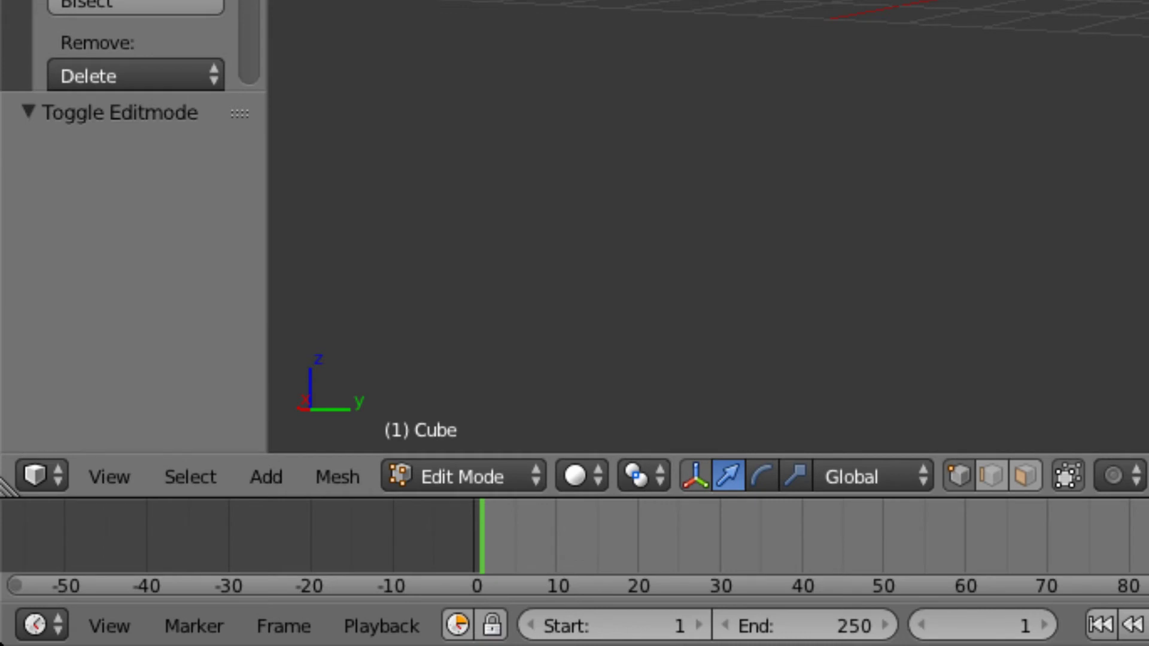
Try moving the cube's selected top vertex by about (-0.209, -0.228, -0.606) and, from another angle, by about (0, 0.325, -0.748).
middle_drag(659, 179, 772, 180)
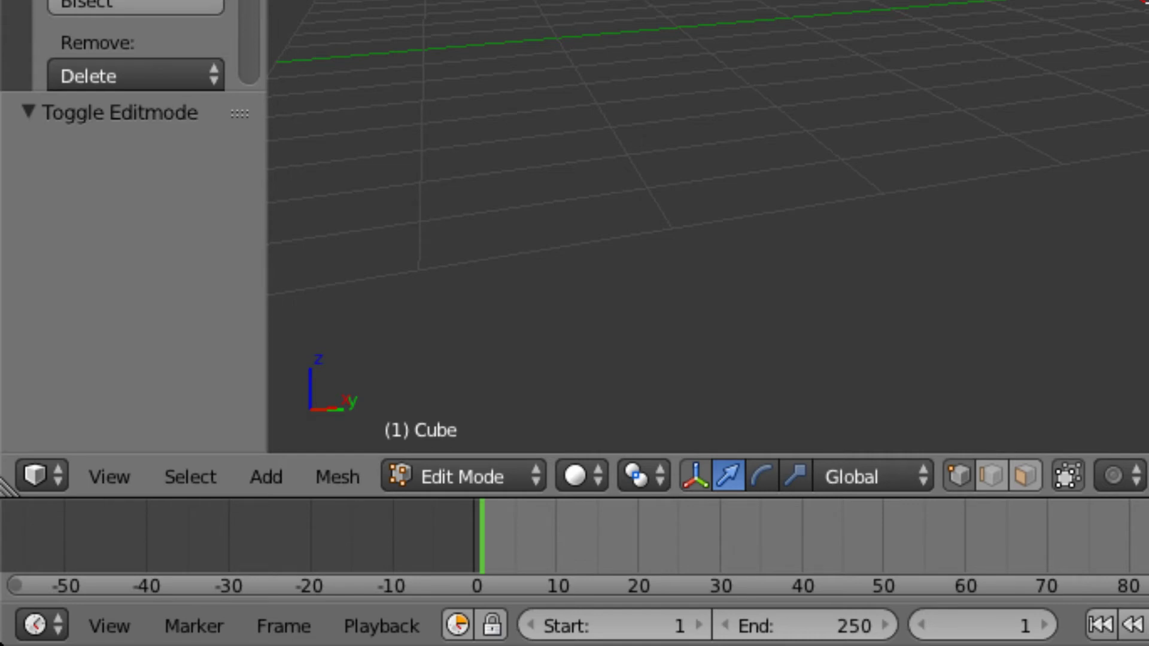
key(g)
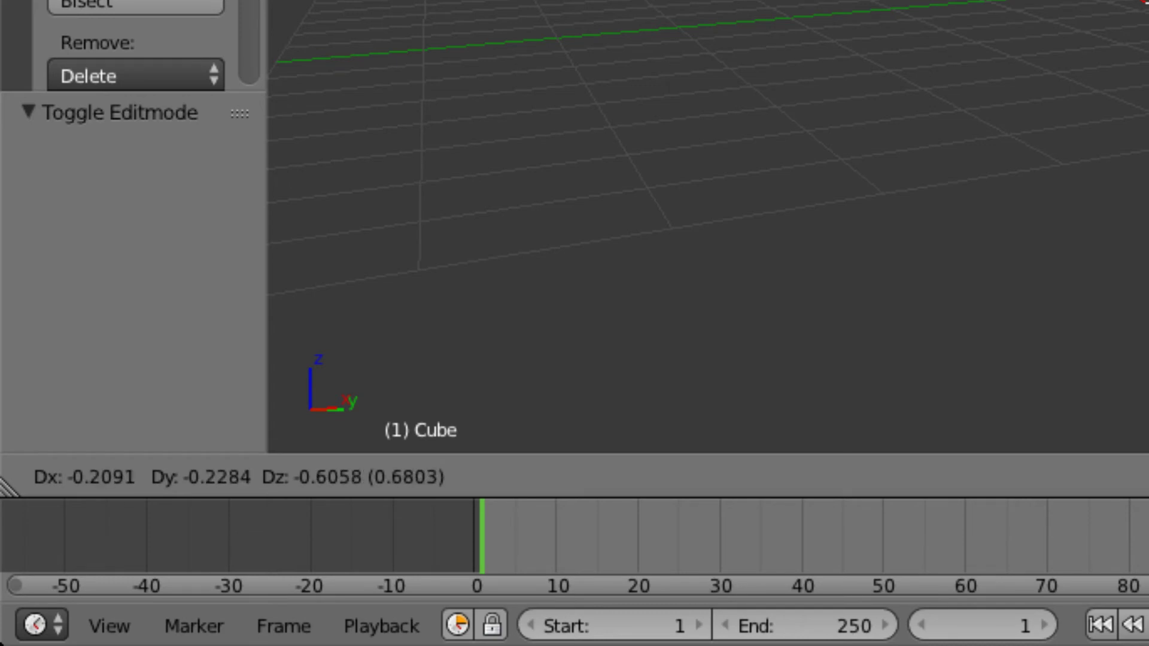
key(Return)
middle_drag(599, 228, 478, 229)
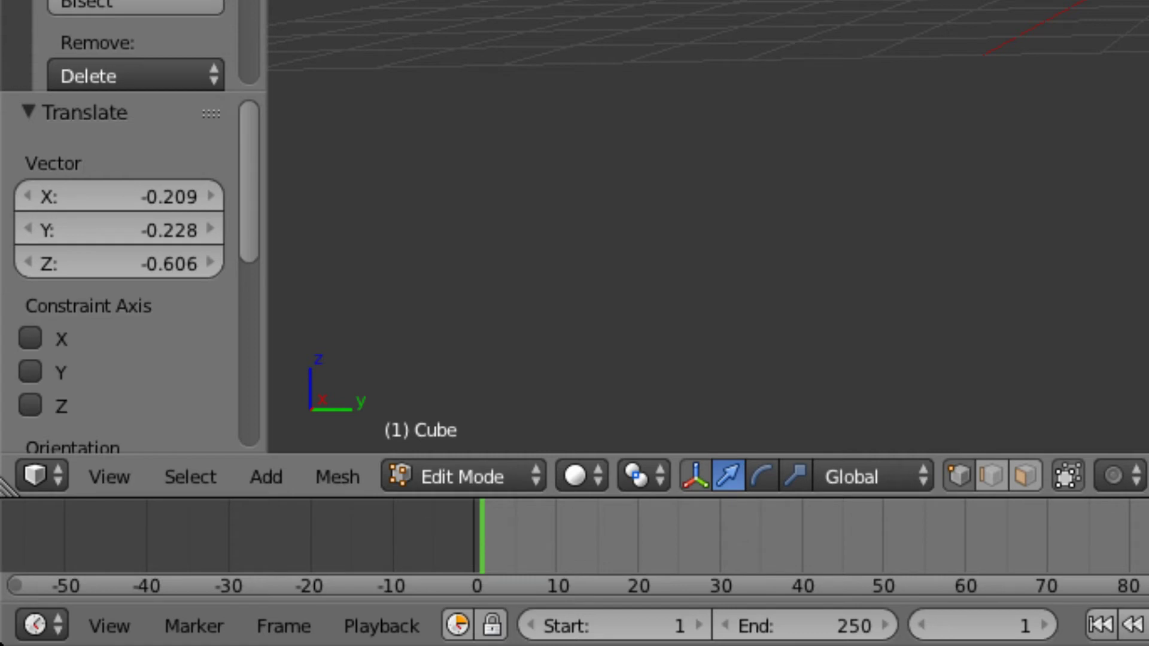
key(g)
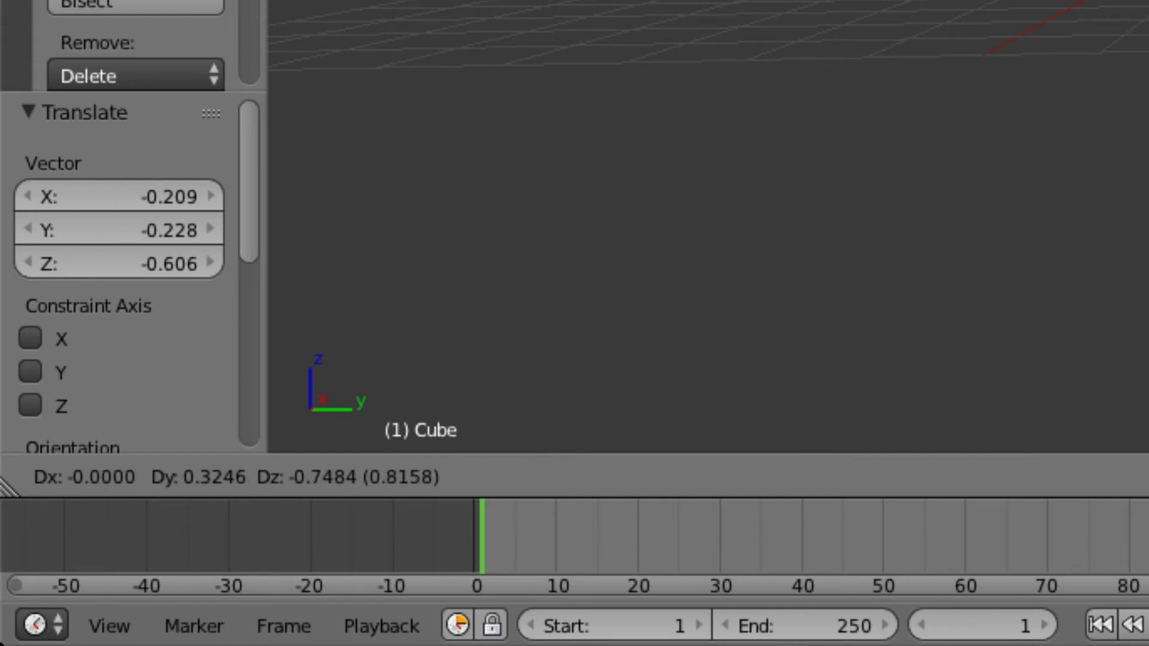
click(708, 227)
middle_drag(709, 227, 993, 206)
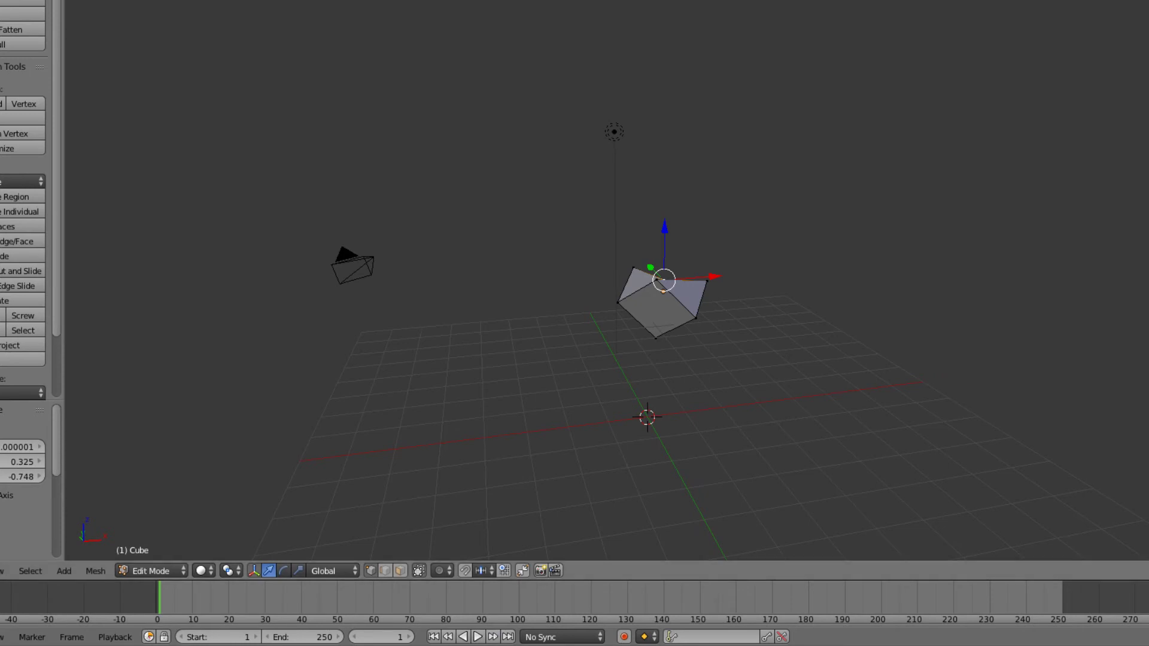
Undo both vertex moves and select the cube's entire mesh.
key(ctrl+z)
key(ctrl+z)
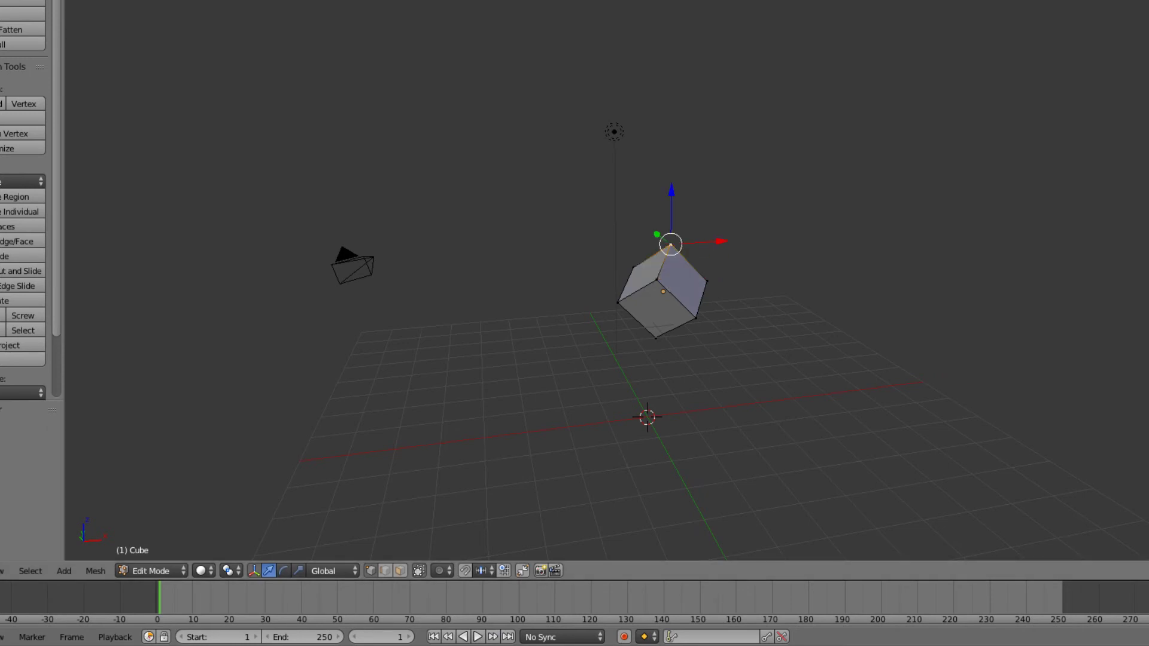
key(a)
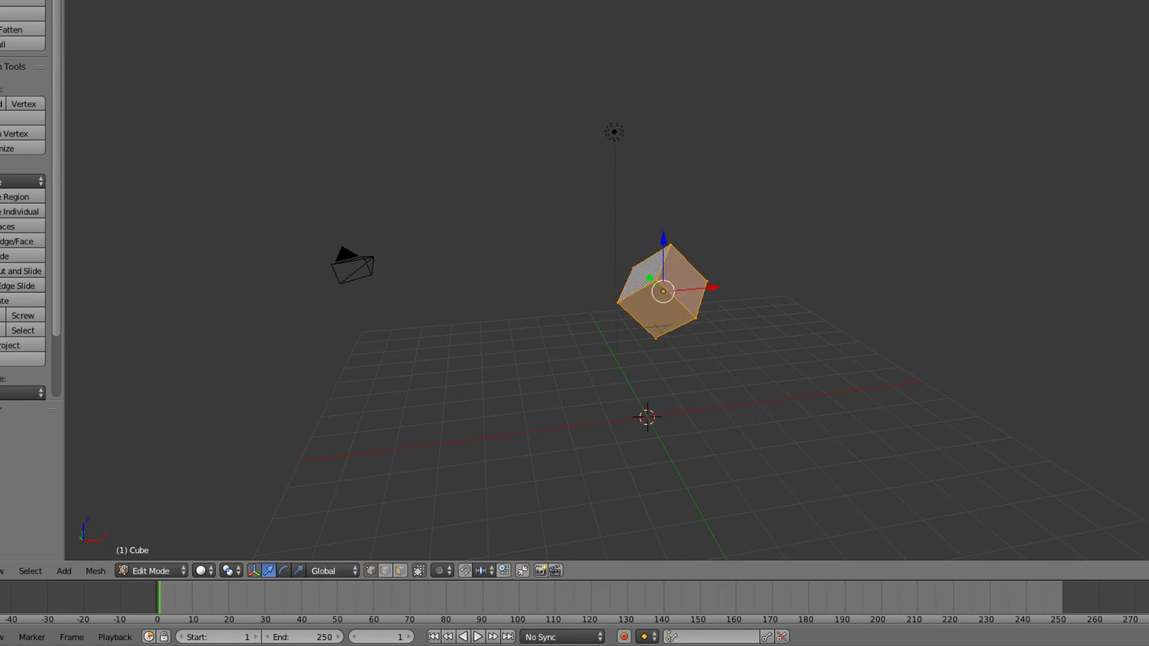
Select only the cube's top corner vertex and move it freely by about X 0.302, Y -0.094, Z -1.212.
middle_drag(419, 335, 778, 314)
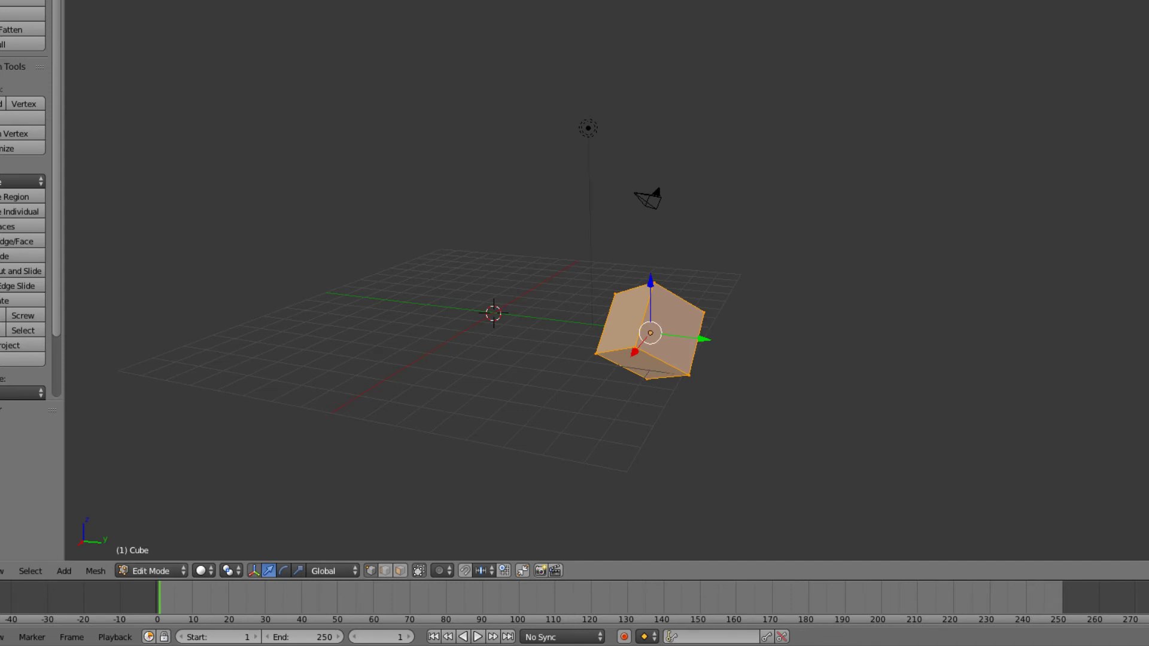
middle_drag(538, 335, 604, 333)
right_click(689, 275)
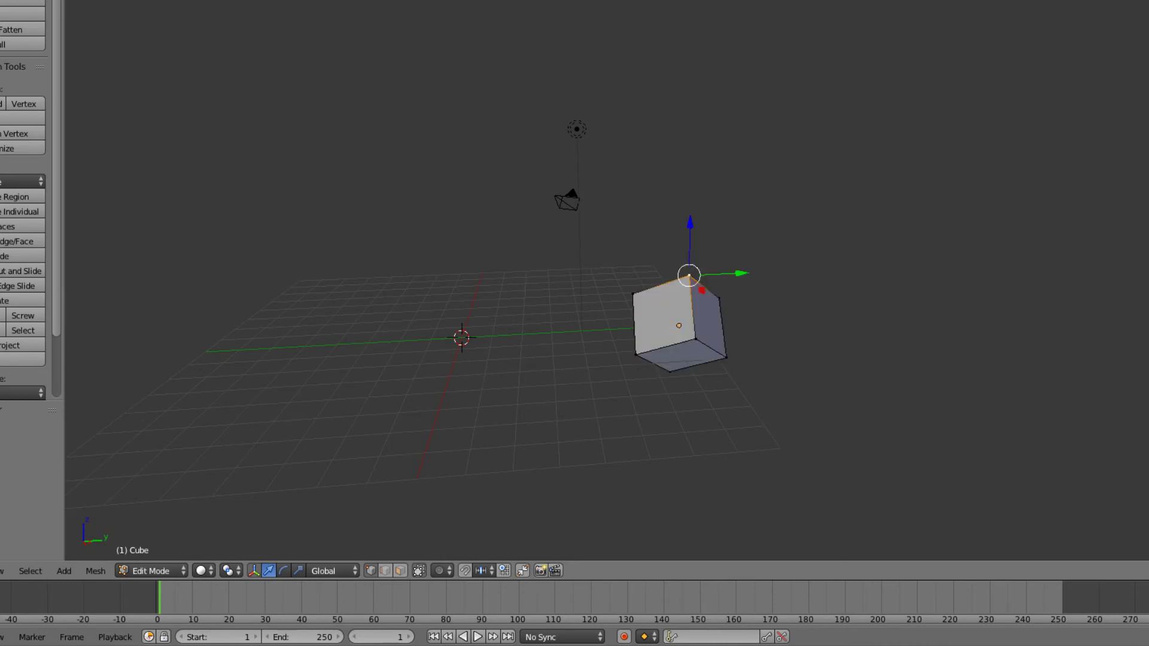
key(g)
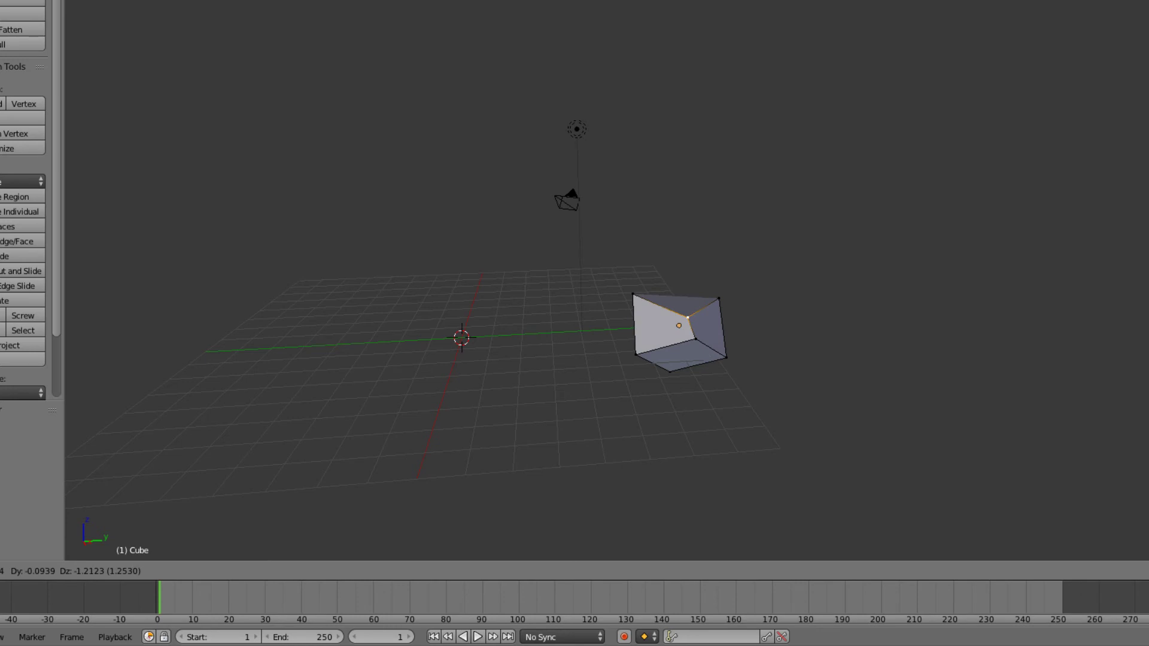
click(687, 317)
Inspect the deformed cube from the other side and return it to Object Mode.
middle_drag(687, 317, 1005, 282)
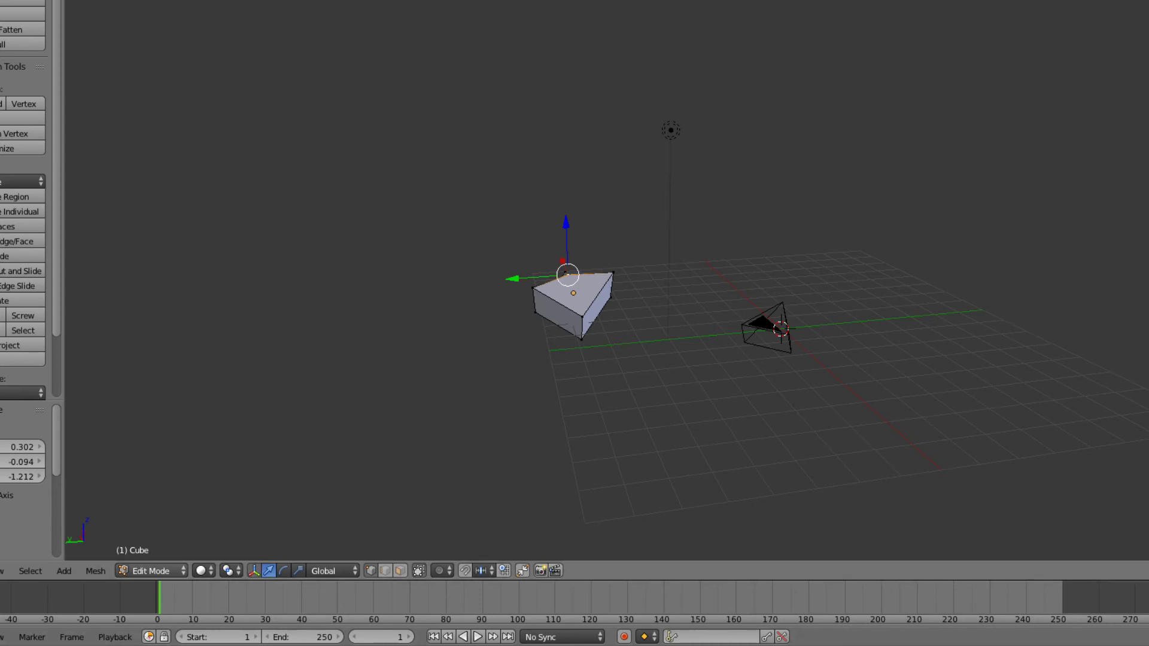
click(151, 571)
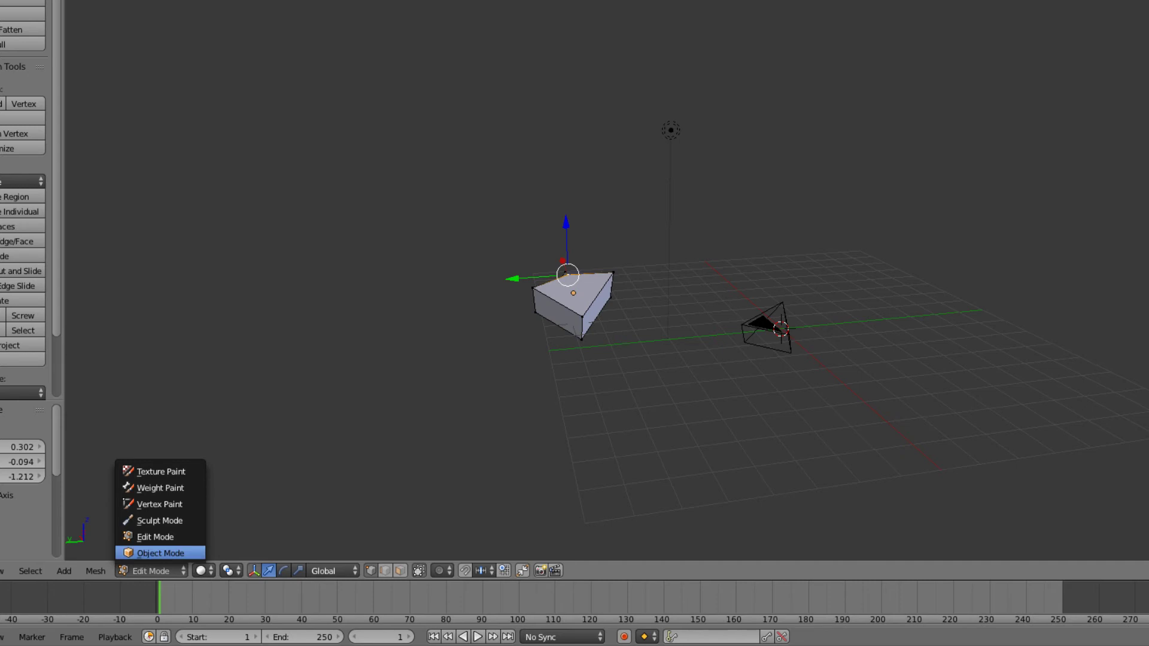
click(154, 551)
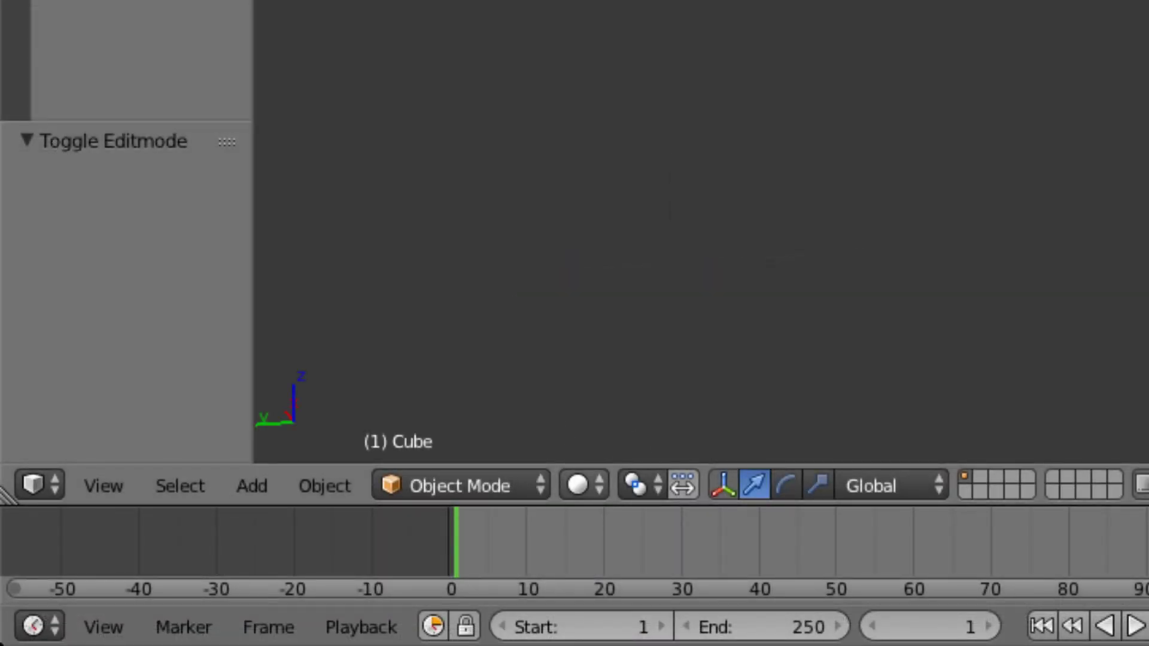
Set the viewport shading to Wireframe and view the scene from another side.
click(584, 484)
click(584, 485)
click(583, 485)
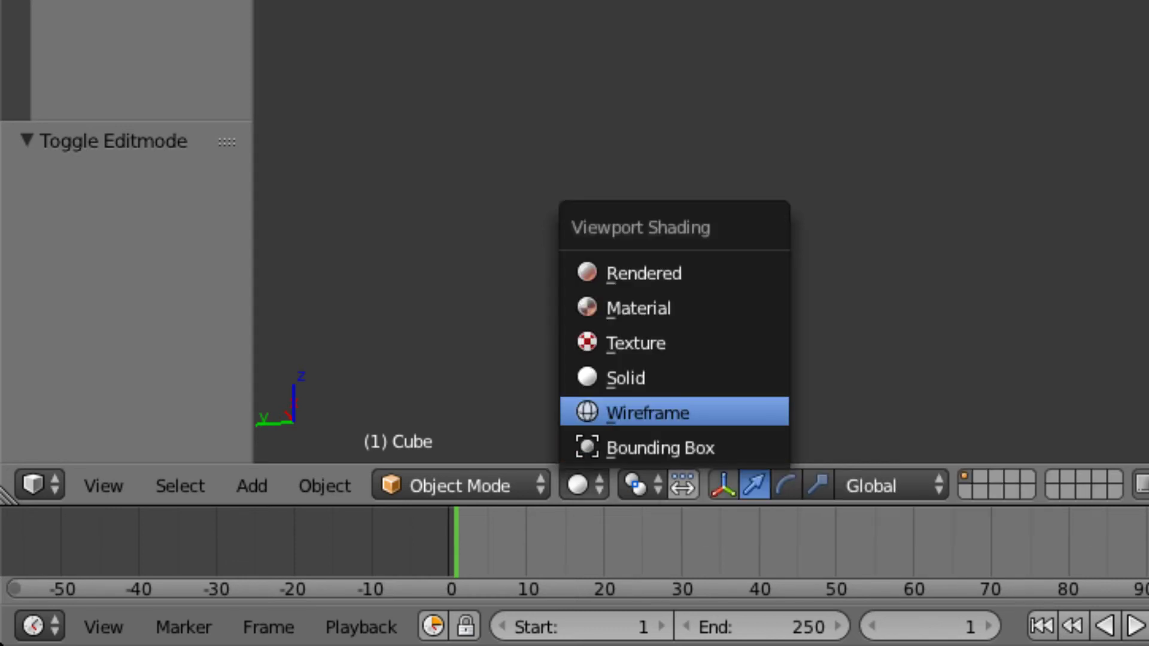
click(648, 413)
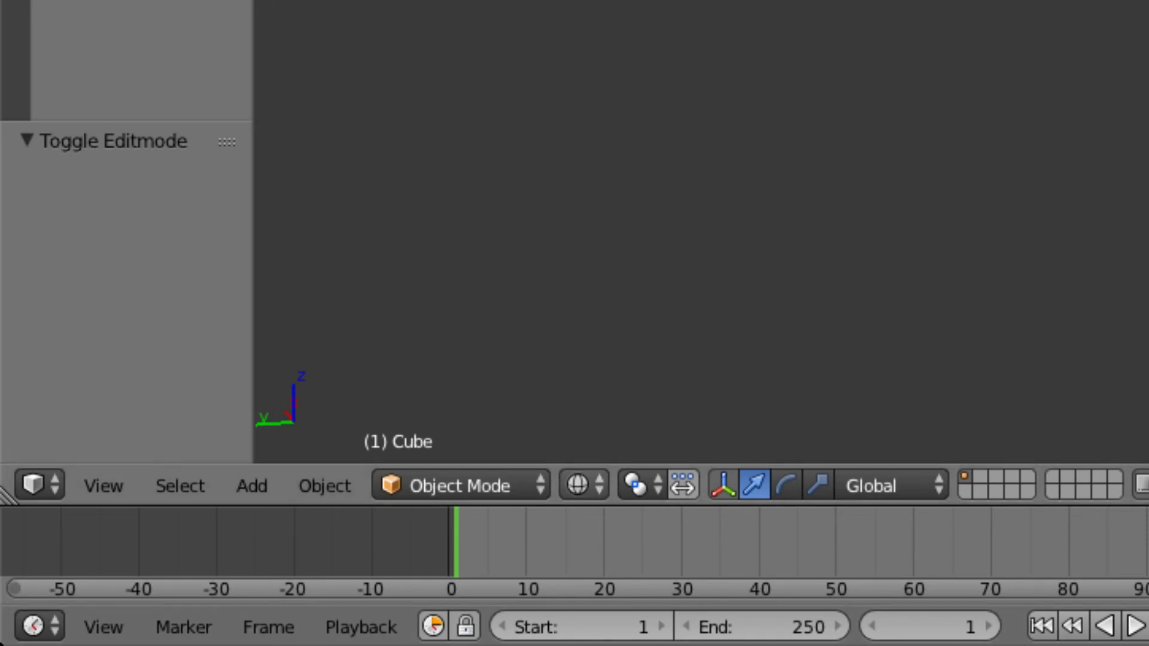
click(584, 485)
mouse_move(718, 239)
middle_down()
mouse_move(1050, 249)
mouse_move(1044, 256)
mouse_move(1043, 218)
middle_up()
Set the viewport shading back to Solid.
click(584, 485)
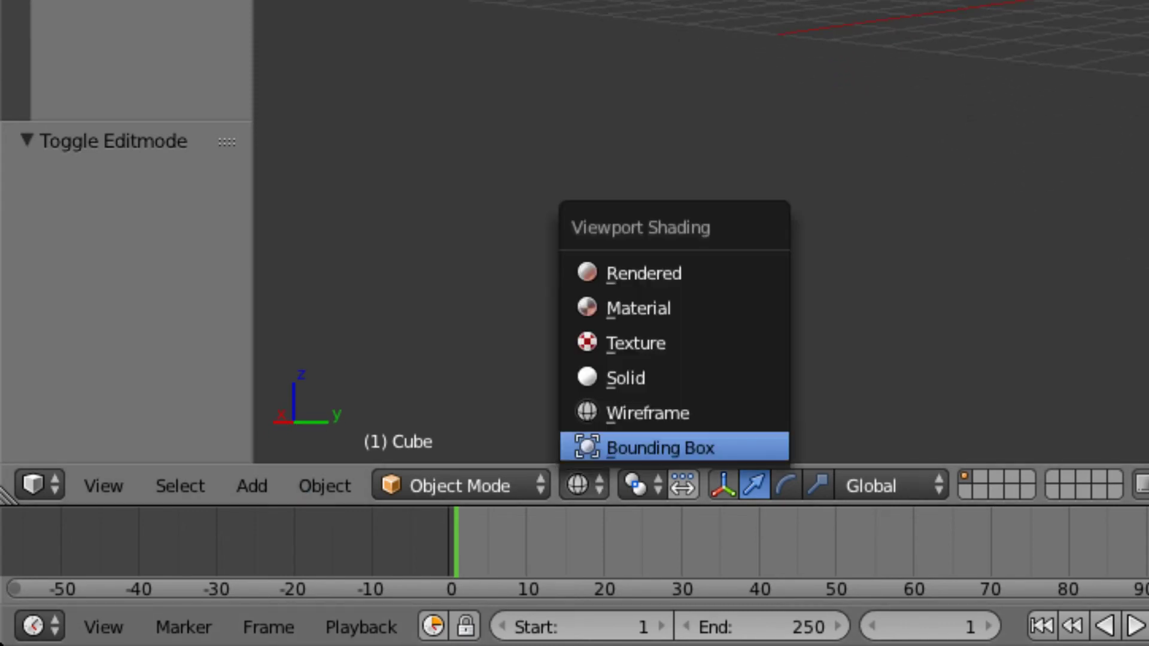
click(625, 378)
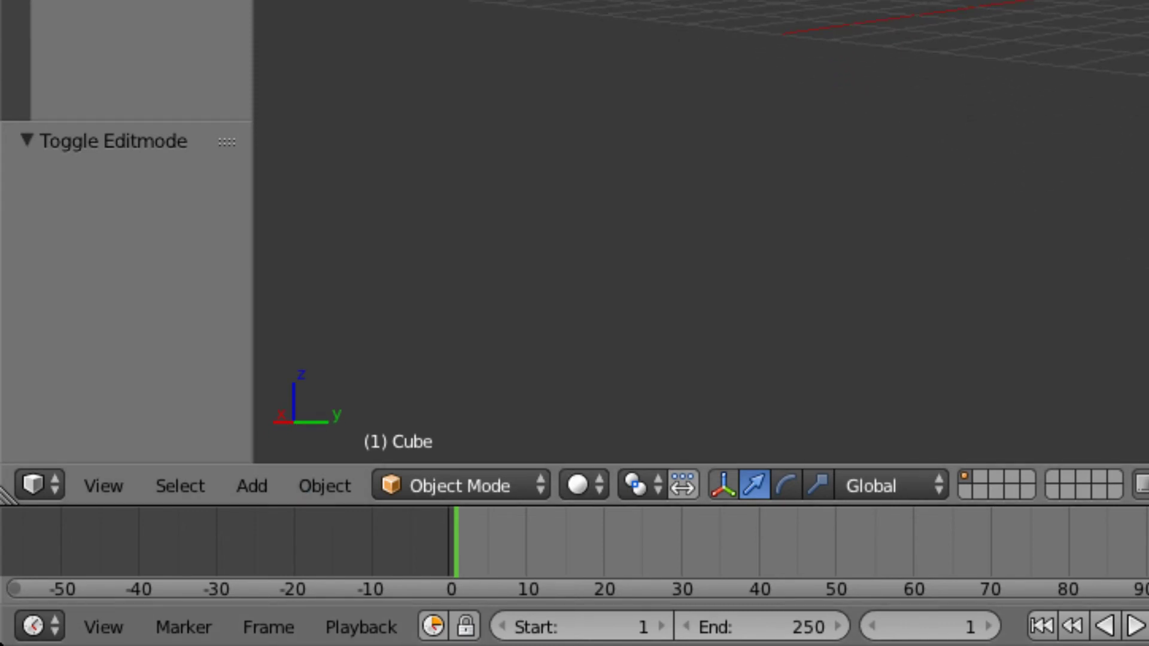
mouse_move(982, 7)
middle_down()
mouse_move(1131, 7)
mouse_move(978, 7)
middle_up()
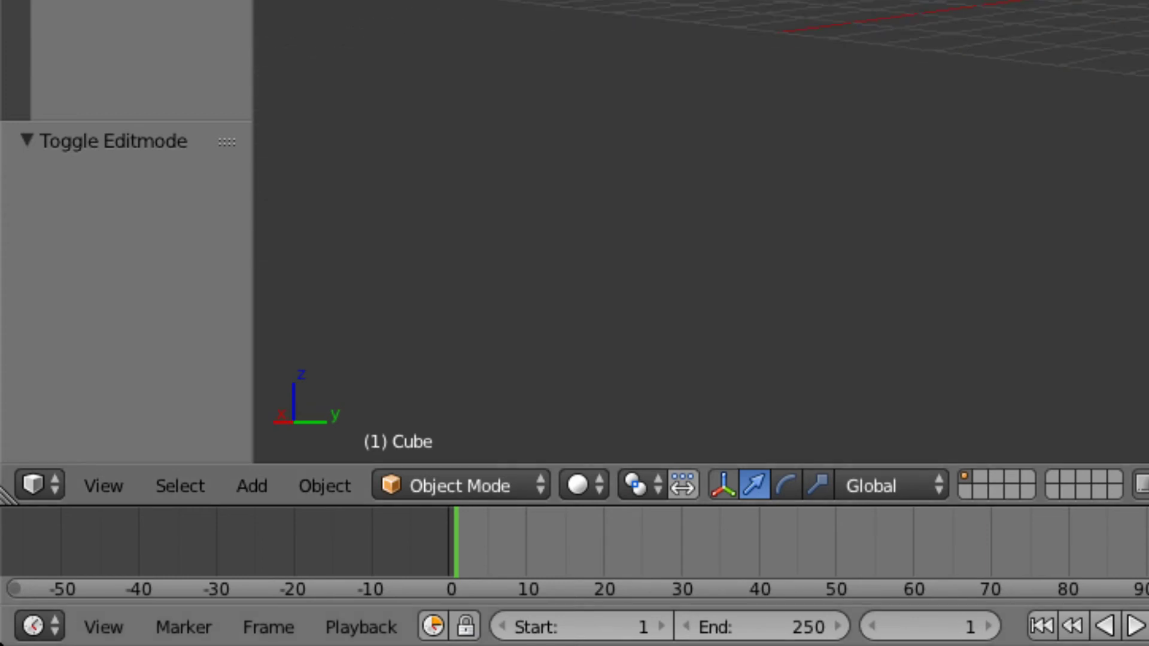
Set the viewport shading to Texture and examine the scene from several angles.
click(584, 484)
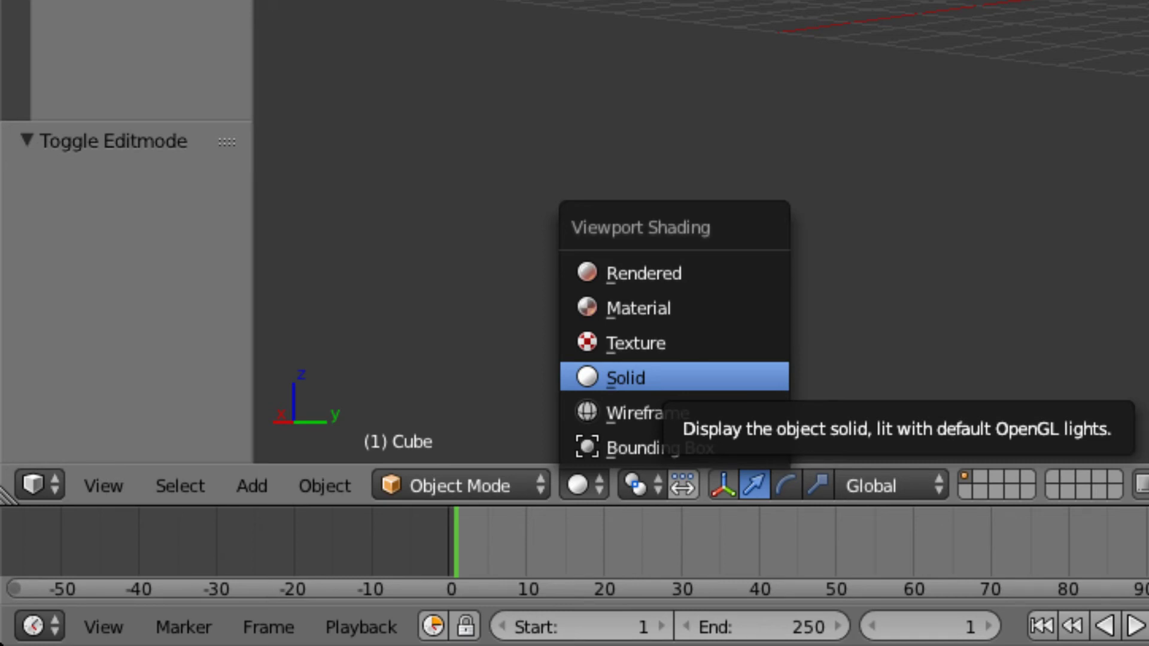
click(634, 343)
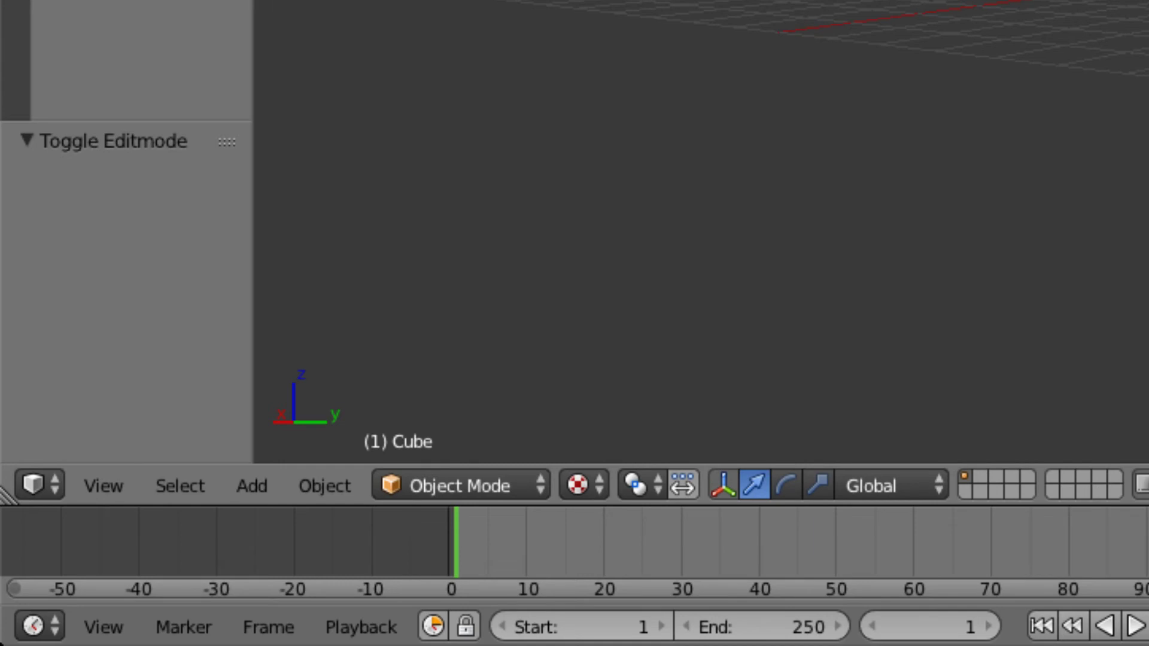
middle_drag(598, 179, 1119, 383)
middle_drag(1119, 144, 1119, 359)
middle_drag(987, 359, 1090, 358)
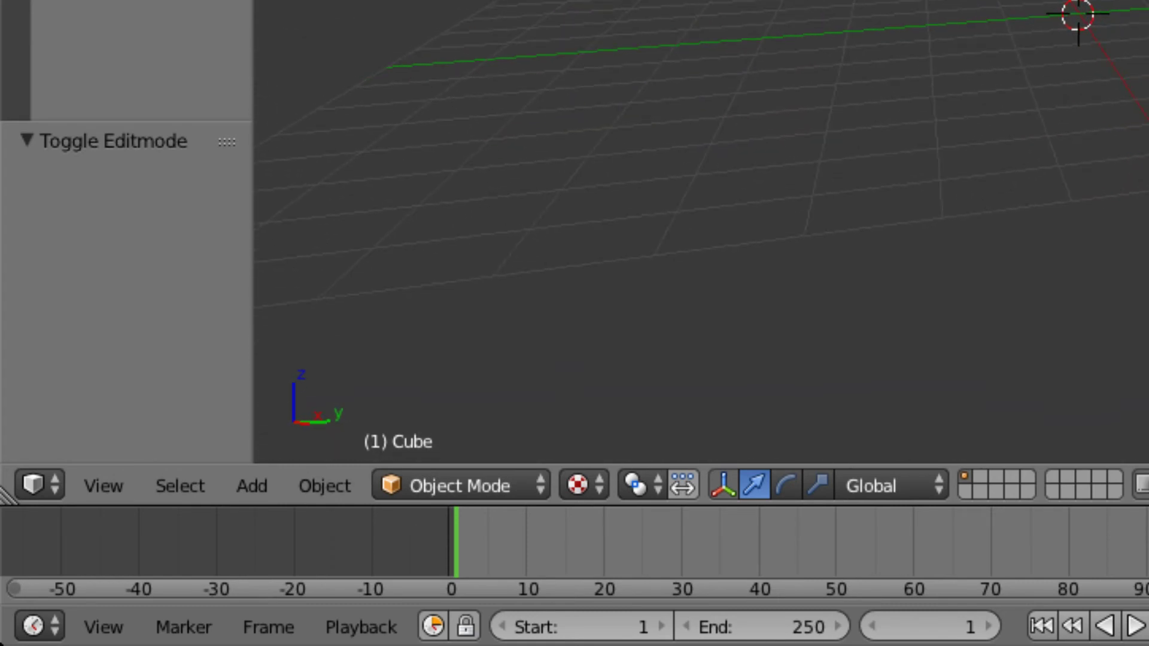
Switch the viewport shading to Material and on to Rendered, and examine the rendered scene from several angles.
click(584, 485)
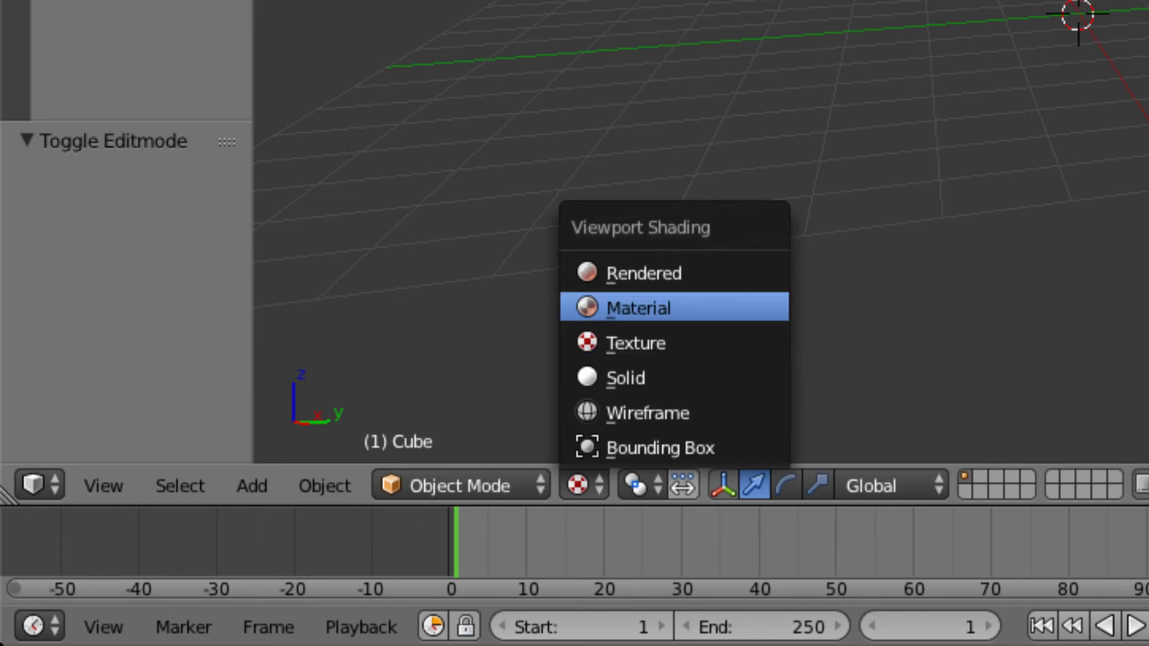
click(674, 307)
click(583, 484)
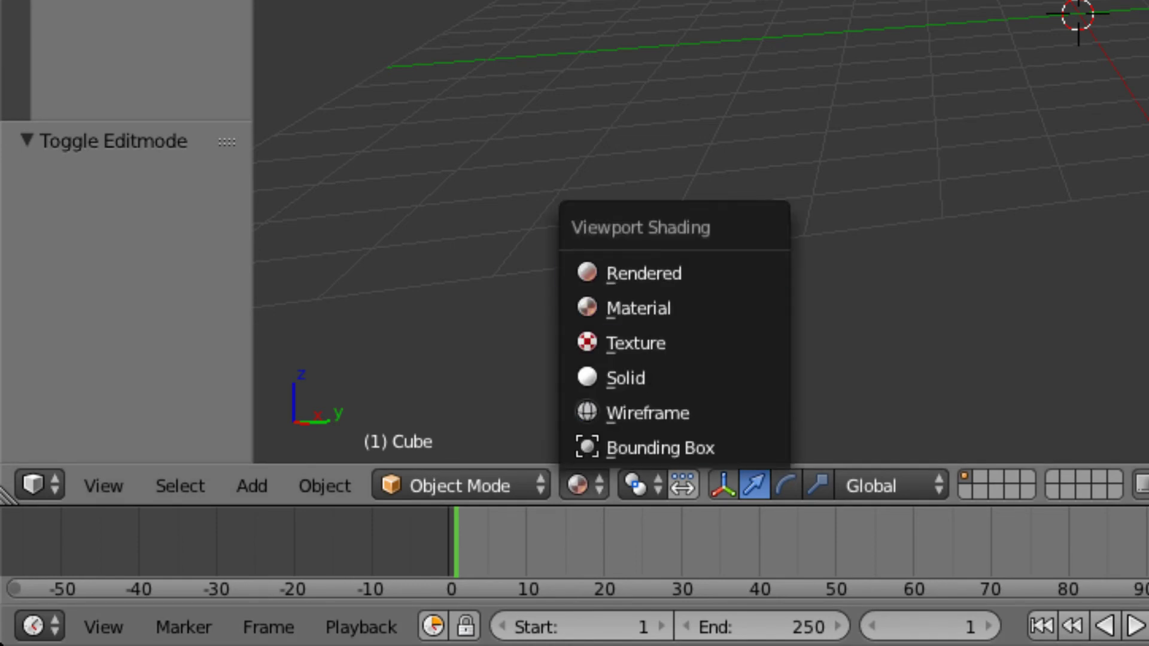
click(644, 274)
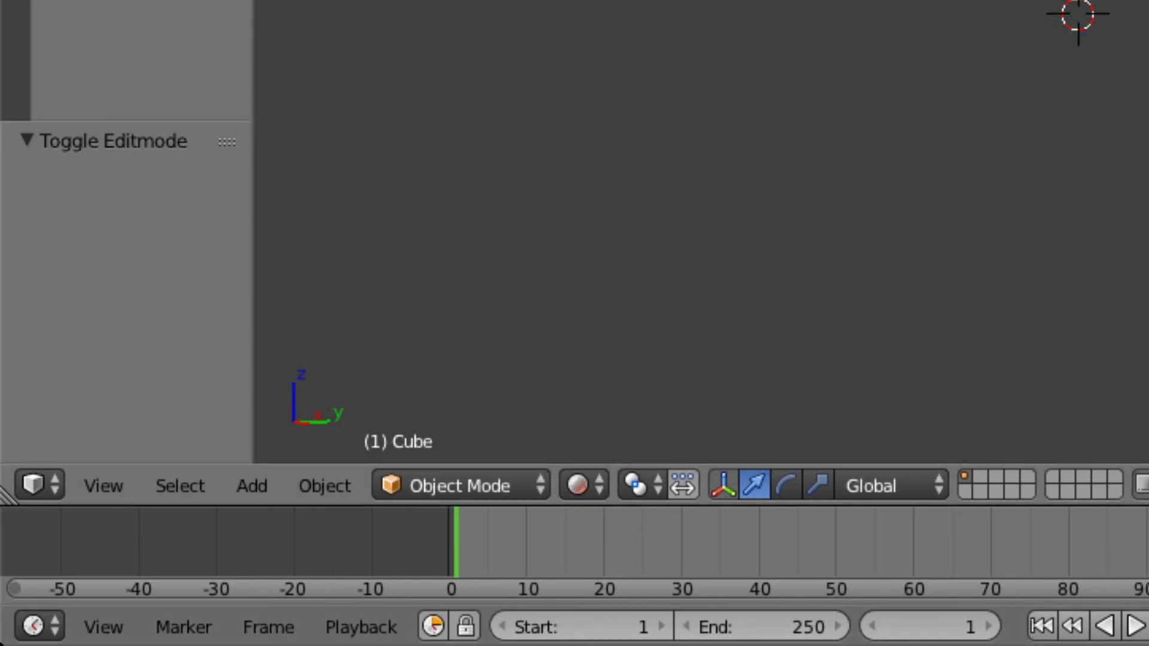
middle_drag(1017, 180, 1148, 275)
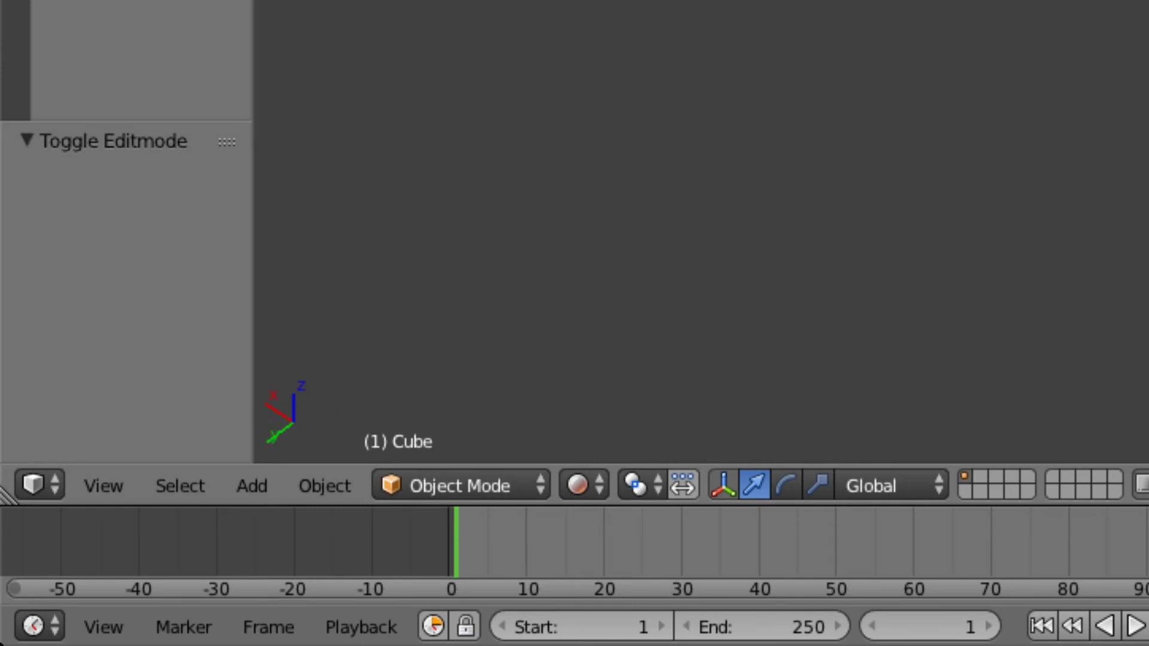
mouse_move(1017, 179)
middle_down()
mouse_move(1147, 174)
mouse_move(1038, 180)
middle_up()
middle_drag(808, 233, 598, 233)
middle_drag(700, 234, 697, 203)
middle_drag(700, 263, 700, 389)
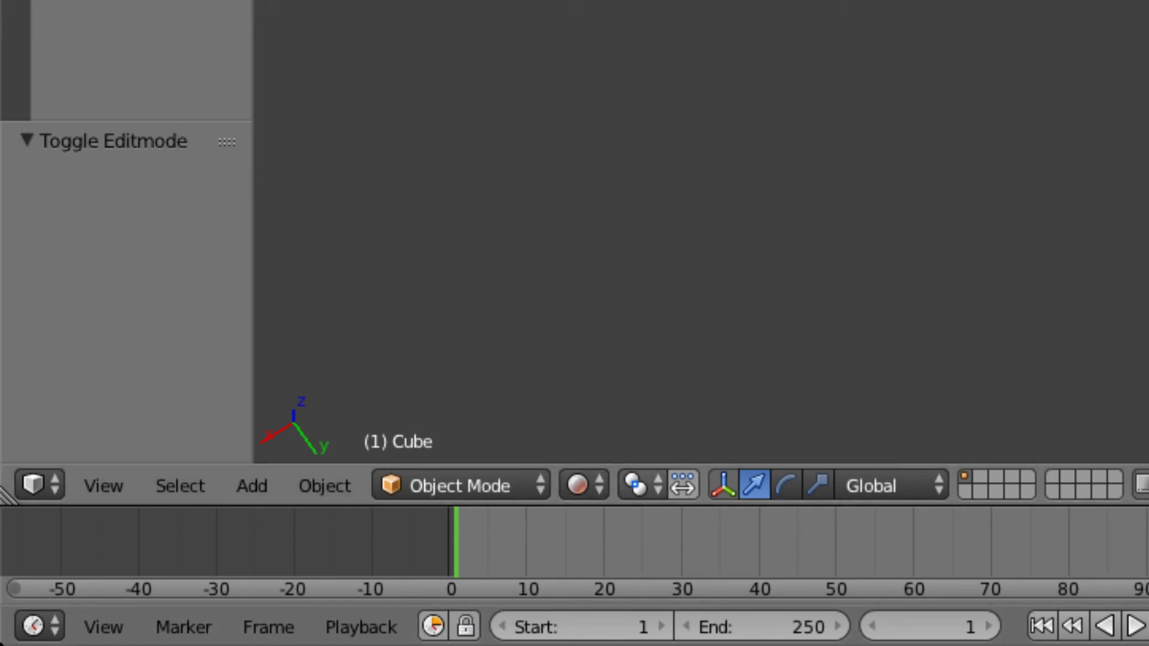
Set the viewport shading to Texture and back to Solid, and view the scene from a lower angle.
click(584, 485)
click(636, 343)
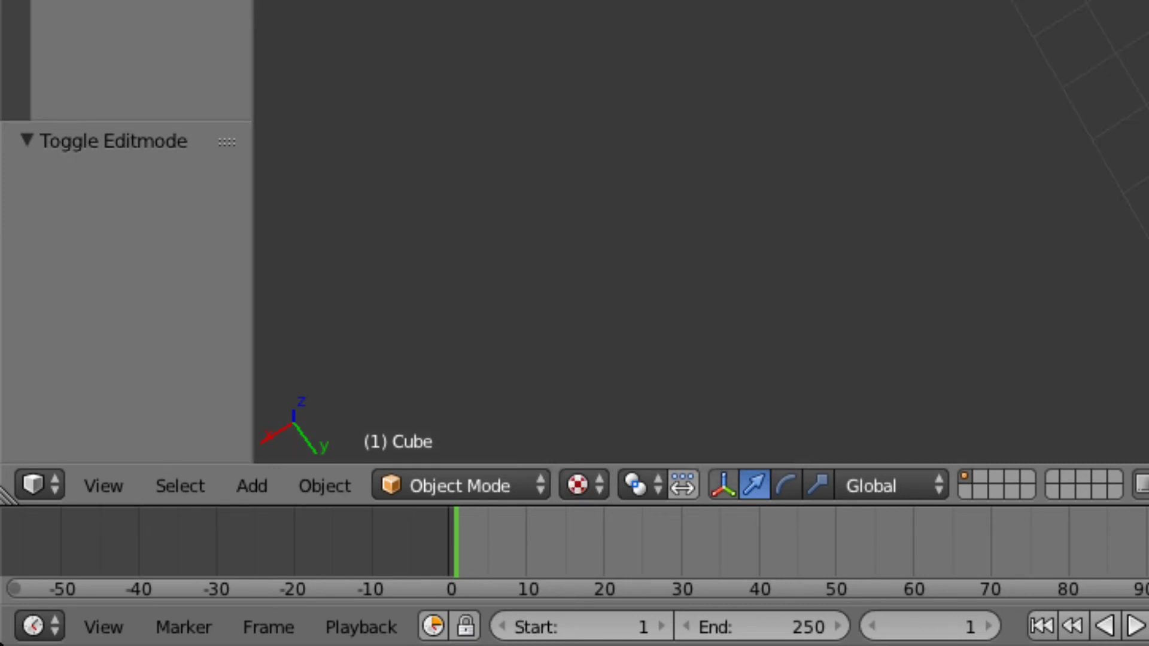
click(584, 485)
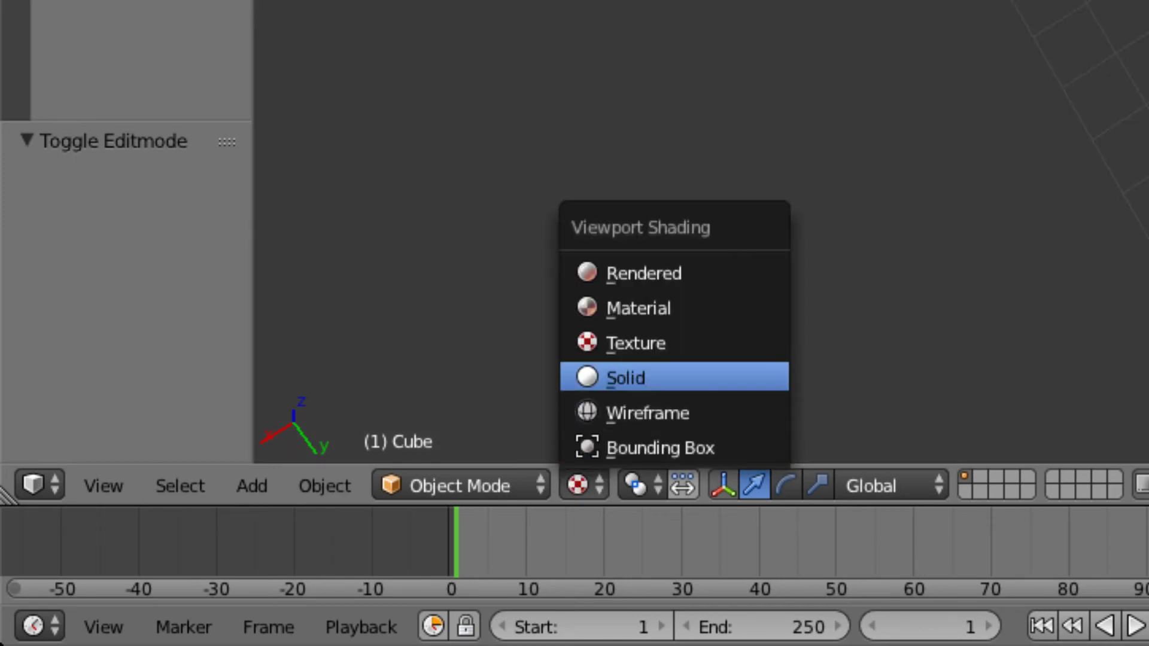
click(635, 377)
middle_drag(777, 239, 777, 114)
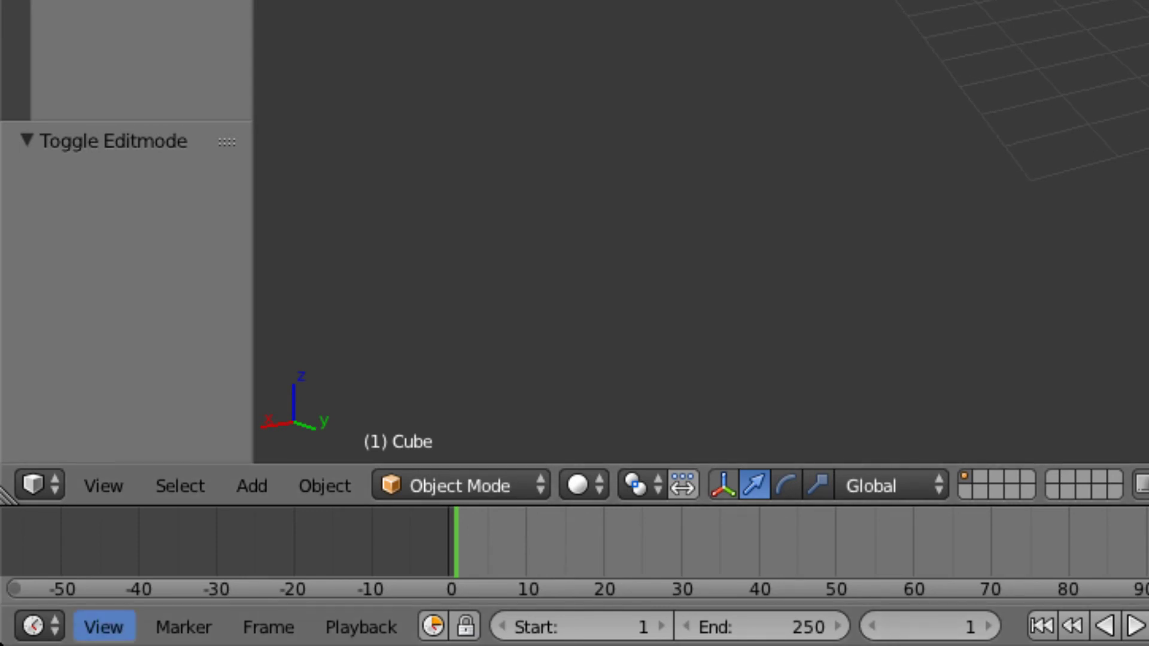
click(37, 485)
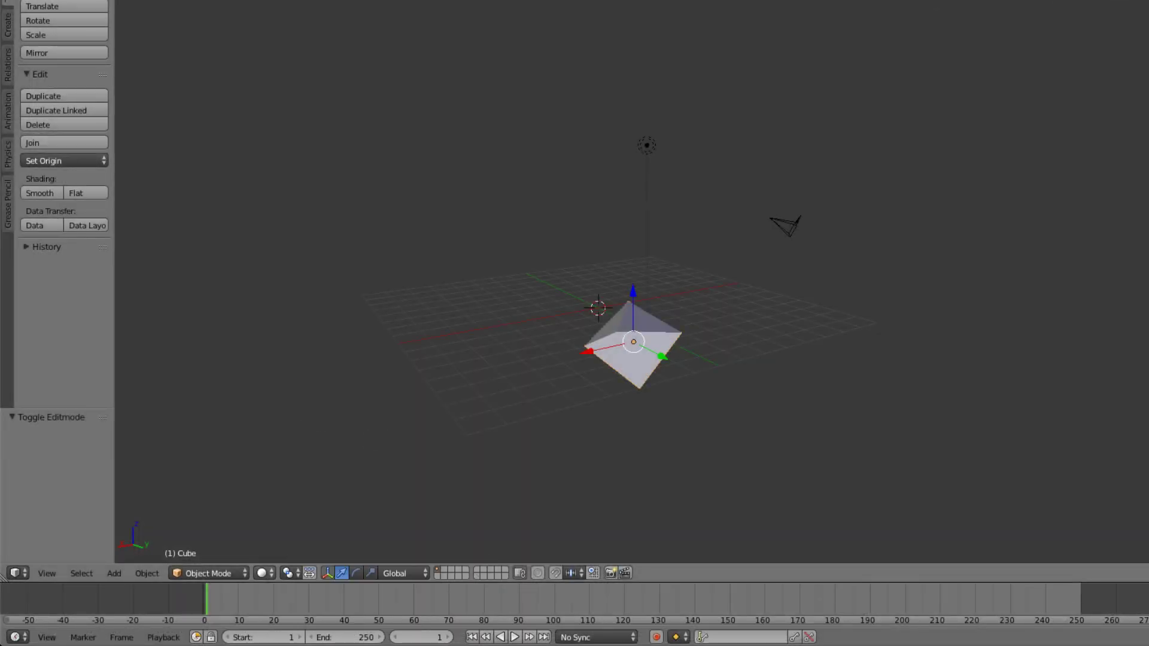
Switch the deformed cube's display to Wireframe and return it to Solid shading.
click(263, 573)
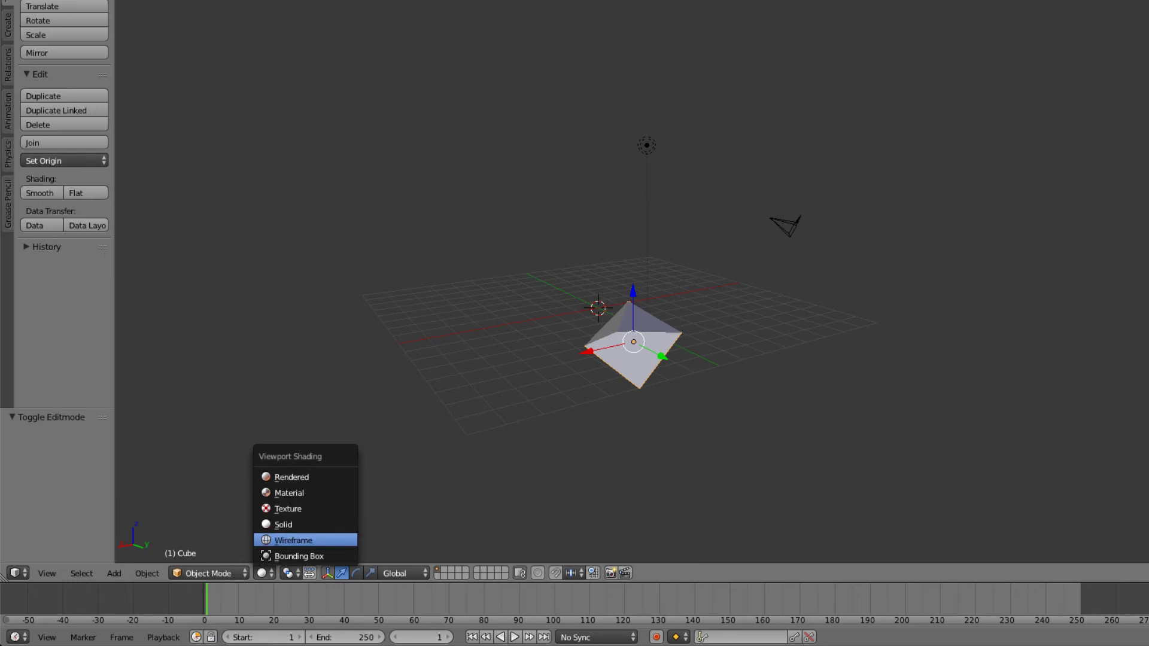
click(293, 540)
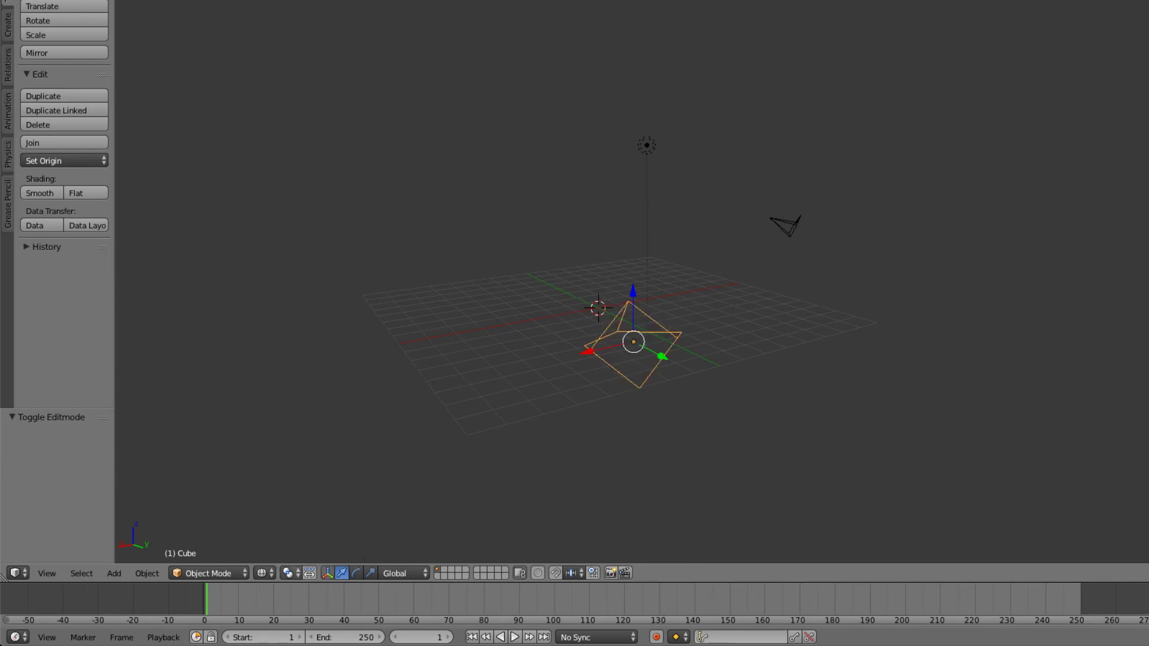
click(264, 573)
click(283, 524)
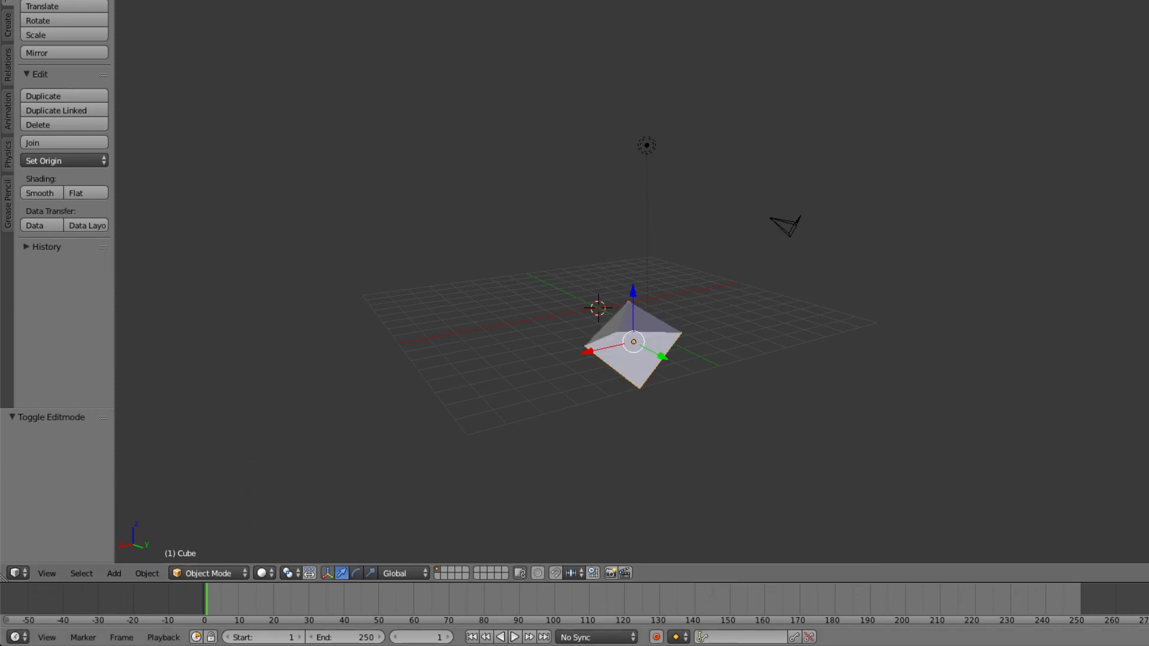
Display the deformed cube in Texture shading, followed by Material shading.
click(264, 573)
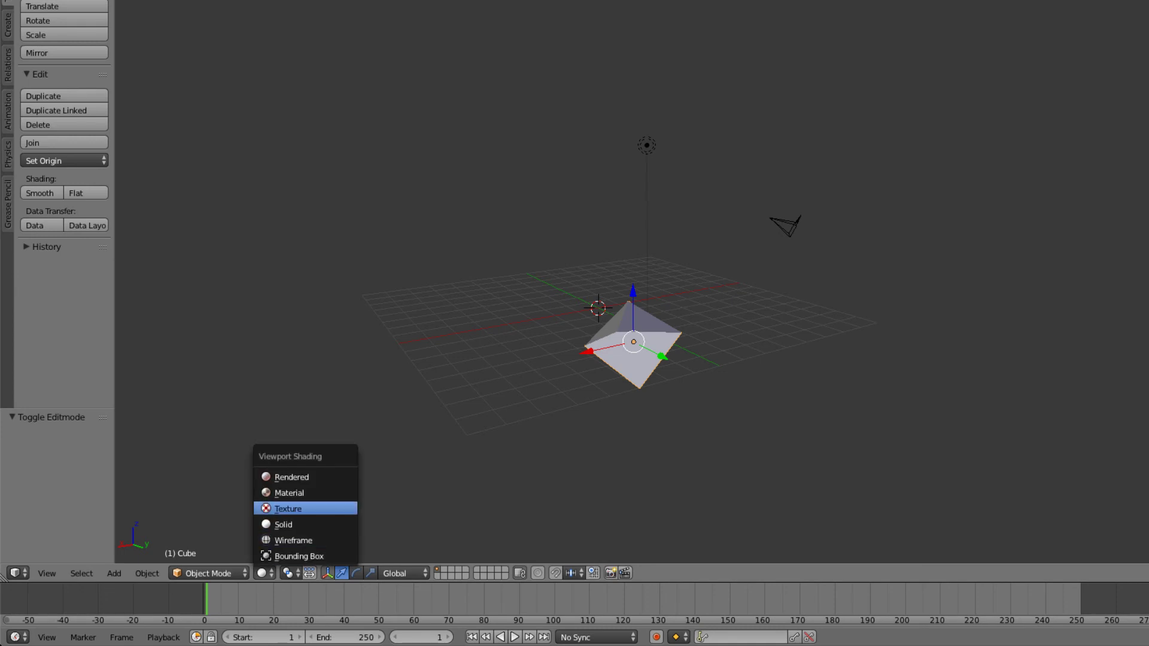
click(283, 508)
click(265, 573)
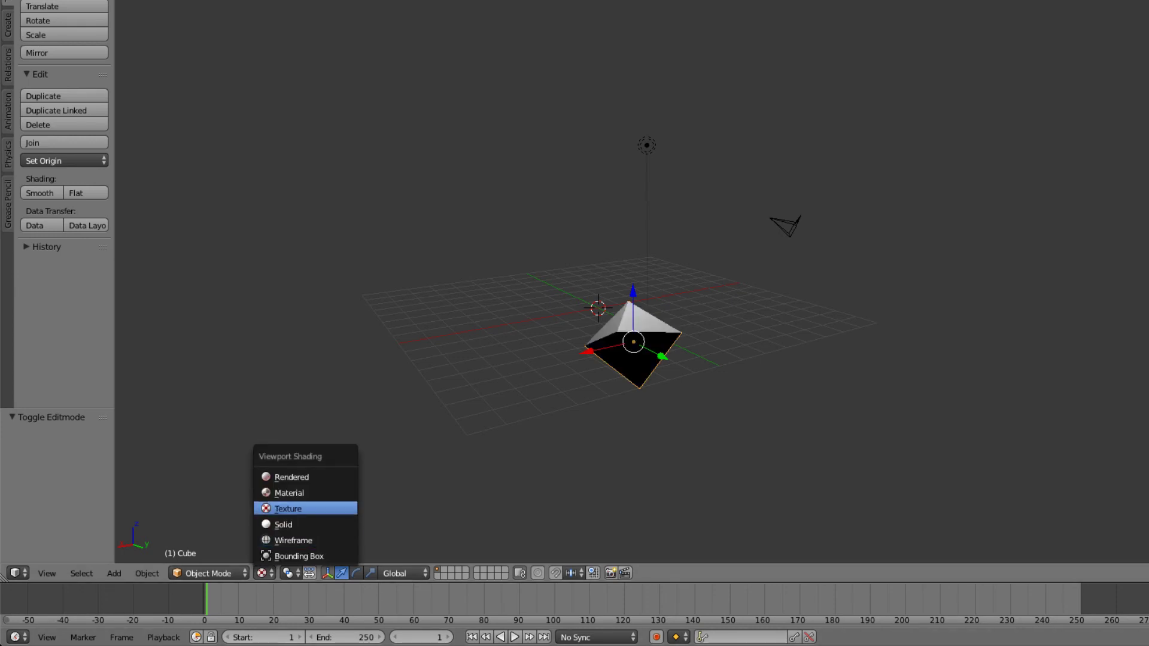
click(283, 492)
Set the viewport shading to Rendered and examine the deformed cube from below and from another side.
click(264, 573)
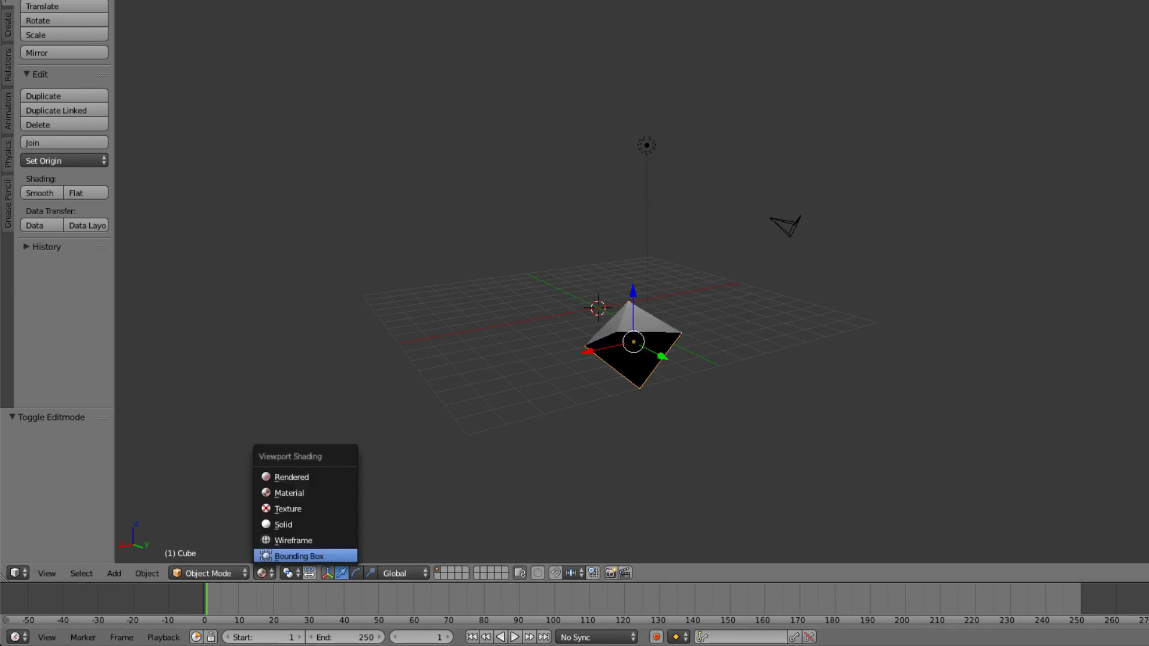
click(283, 475)
middle_drag(646, 353, 440, 533)
shift+middle_drag(649, 191, 649, 342)
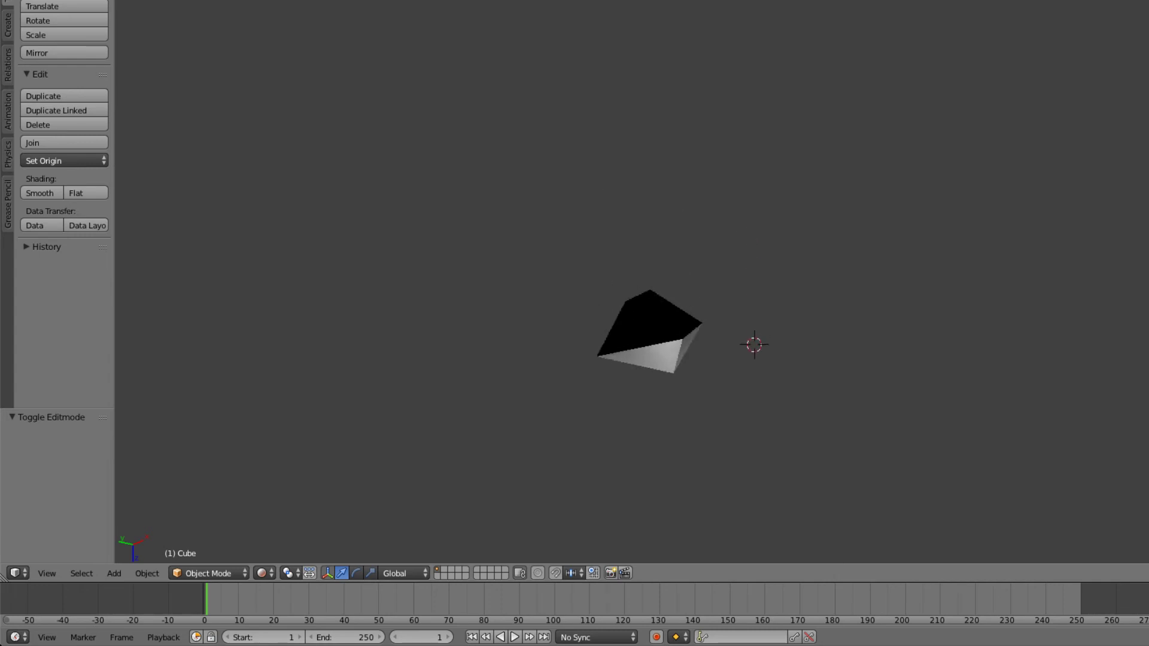
shift+scroll(649, 317, down, 3)
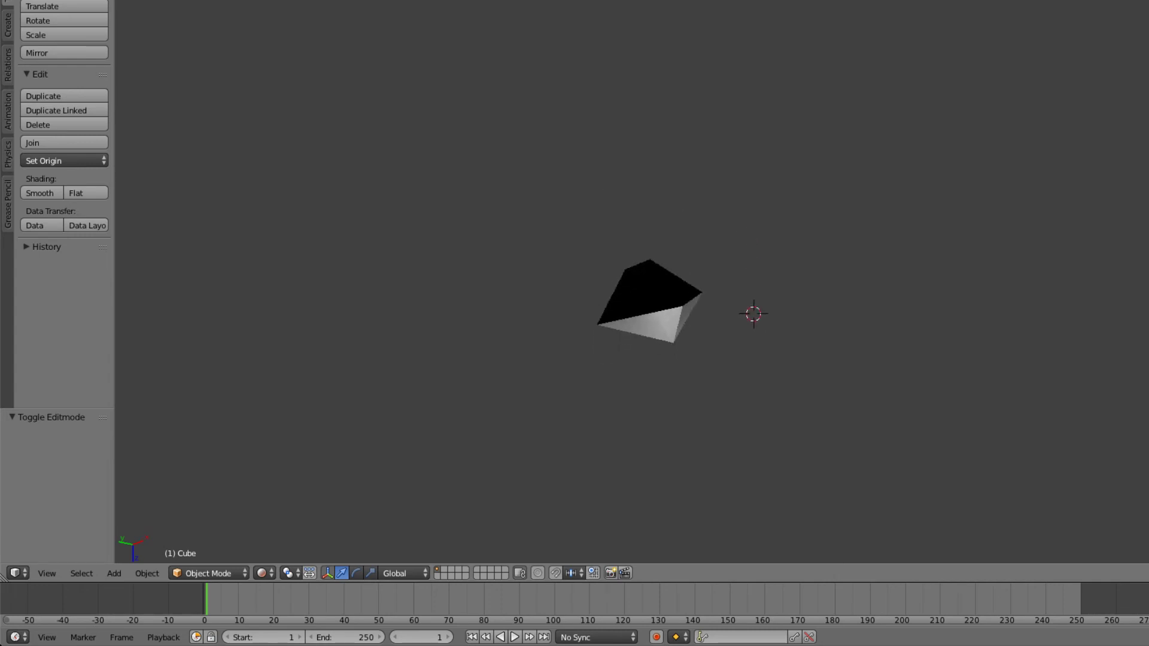
middle_drag(649, 317, 649, 120)
scroll(649, 267, up, 2)
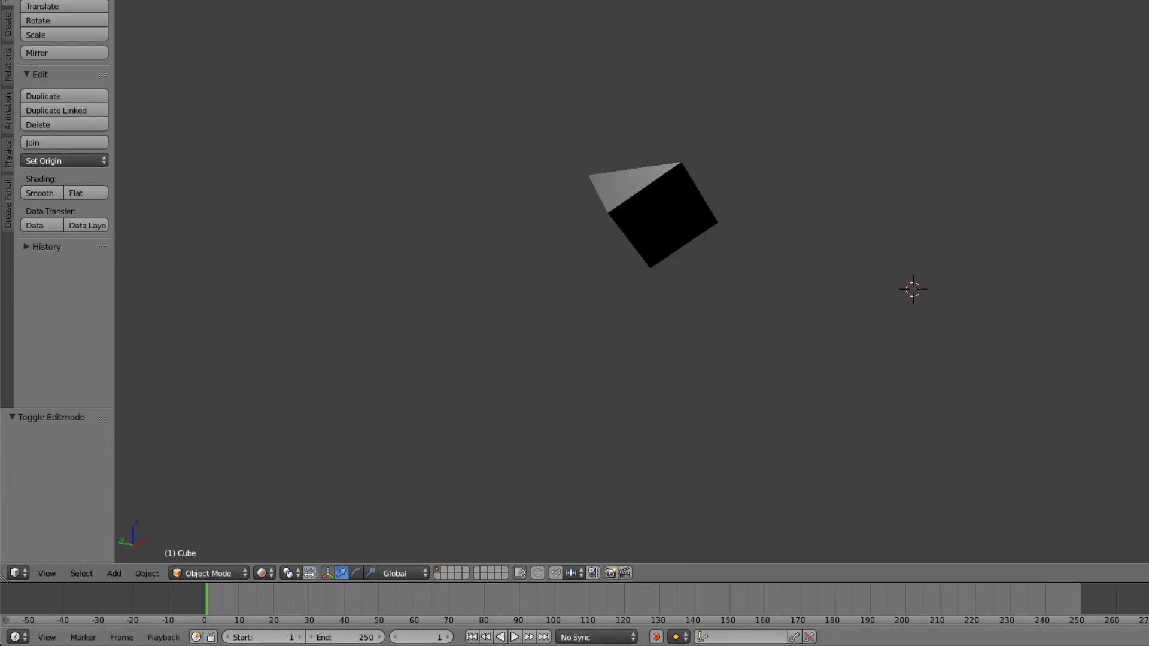
Review the editor types available for the 3D view area without switching to another editor.
click(18, 573)
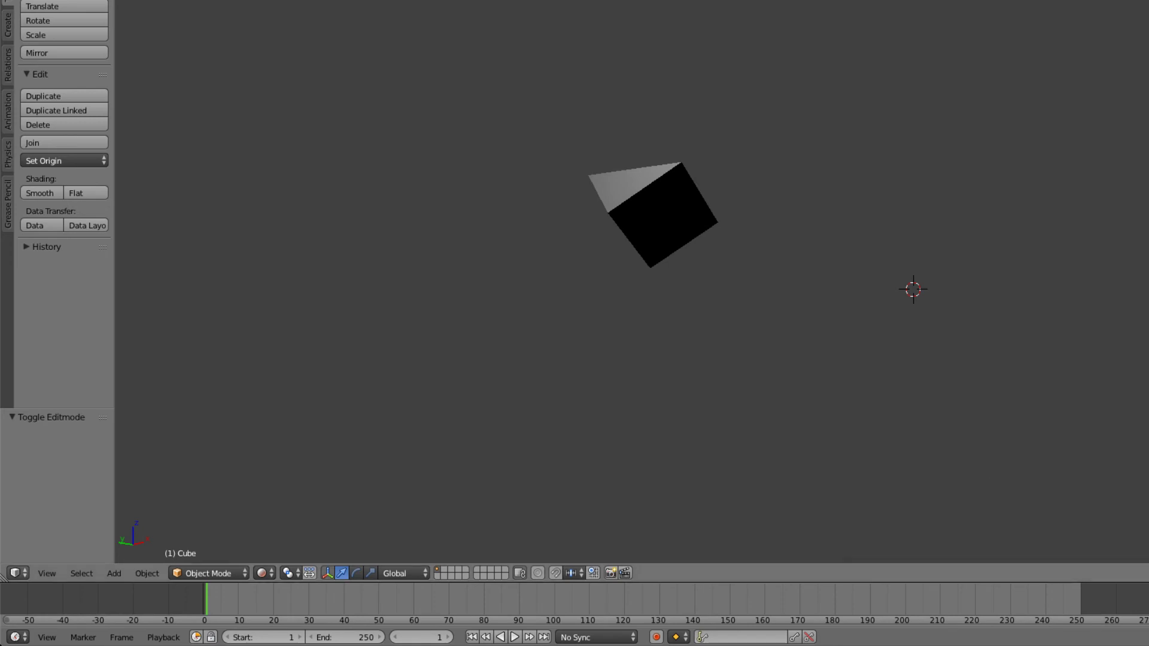
click(17, 573)
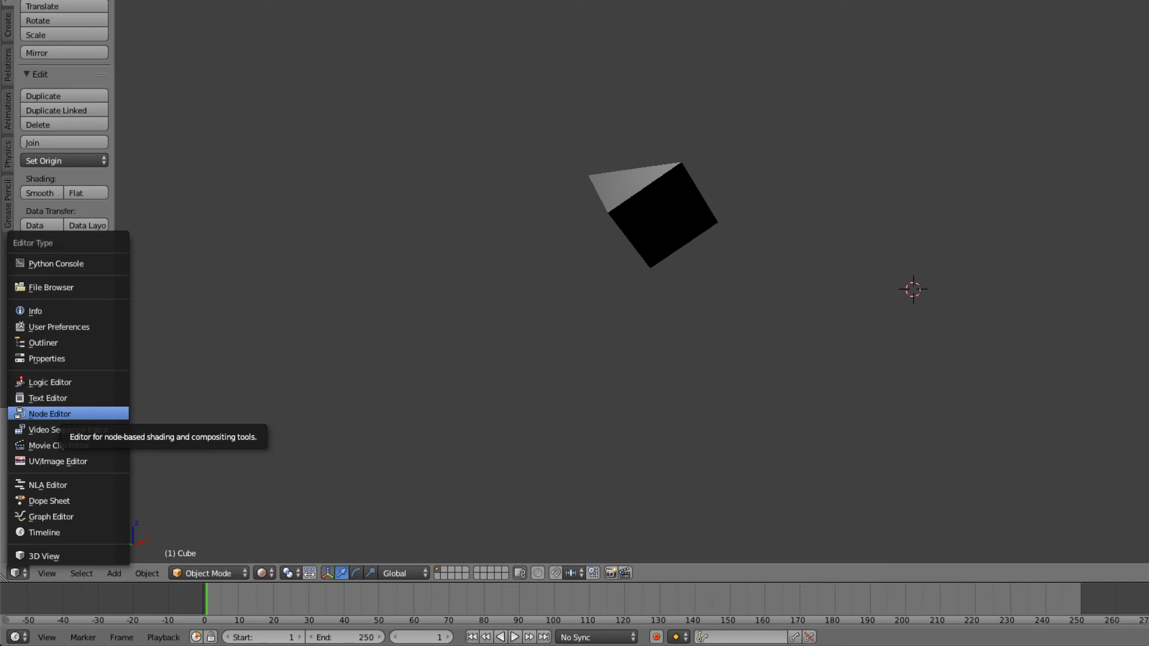
key(Escape)
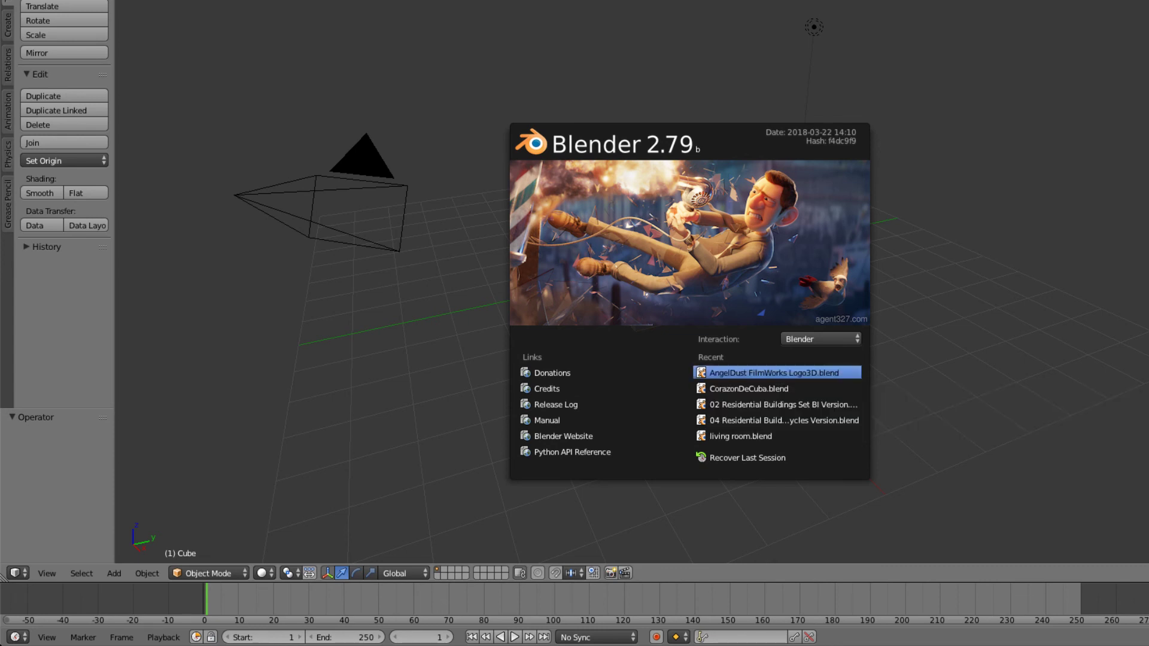
Open the recent file AngelDust FilmWorks Logo3D.blend and view its scene from a higher angle.
click(773, 373)
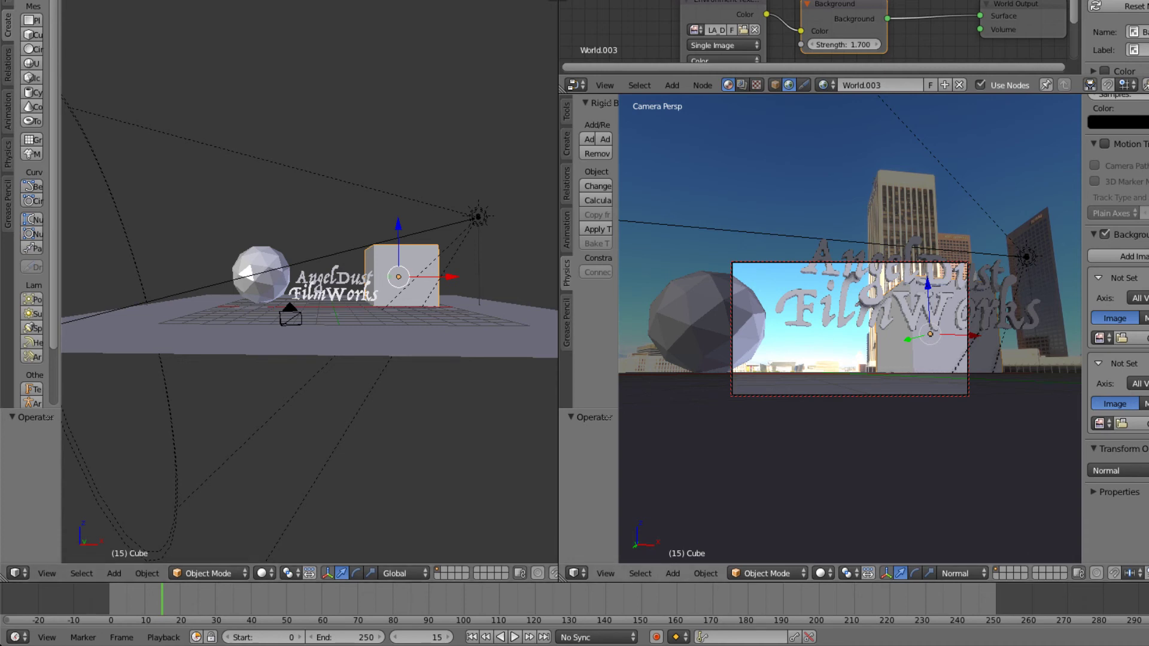
middle_drag(310, 299, 305, 275)
mouse_move(311, 335)
middle_down()
mouse_move(311, 227)
mouse_move(311, 341)
middle_up()
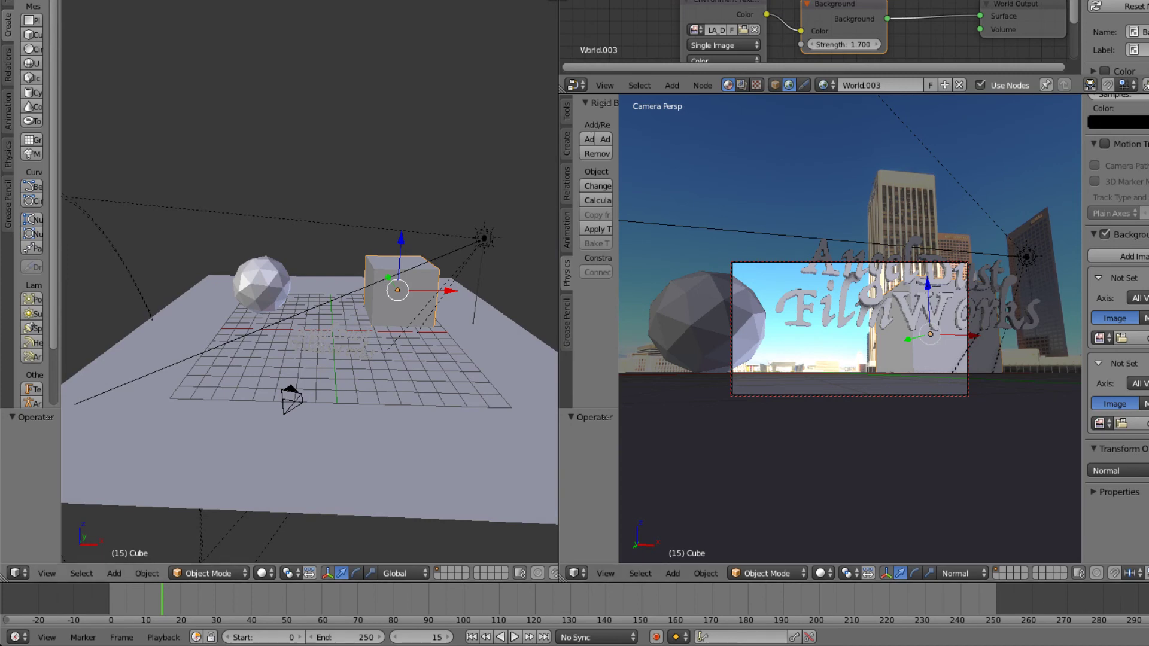
Swing the camera view around the scene so it looks across the floor past the cube and the edge-on logo text.
middle_drag(850, 329, 856, 386)
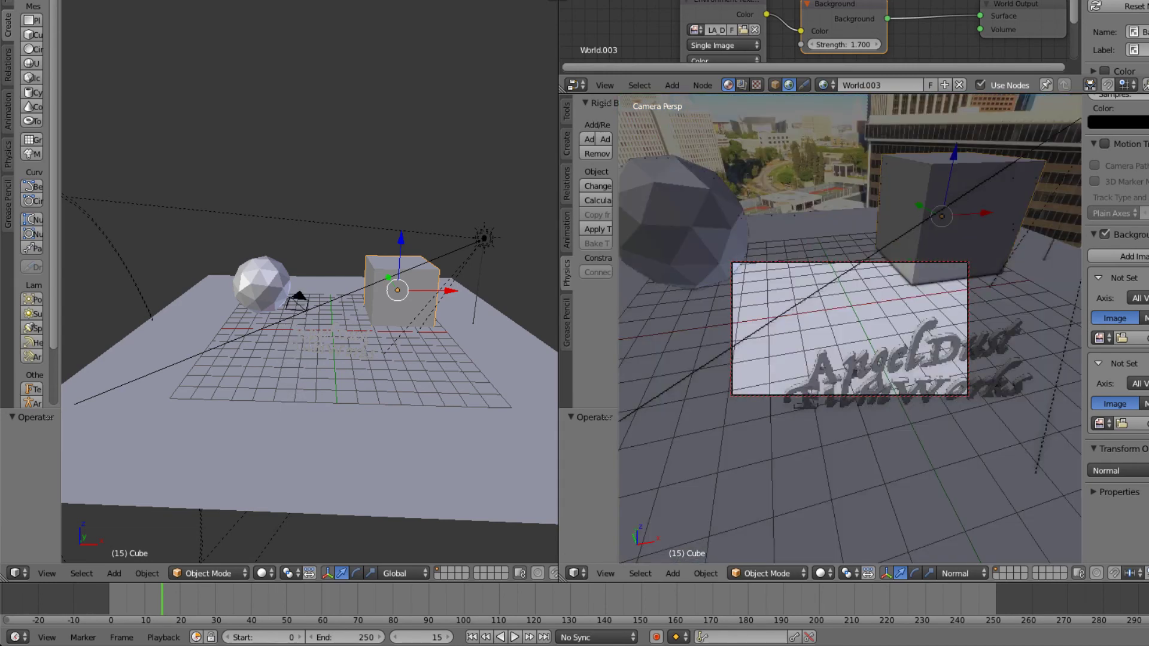
mouse_move(927, 36)
middle_down()
mouse_move(835, 35)
mouse_move(908, 34)
middle_up()
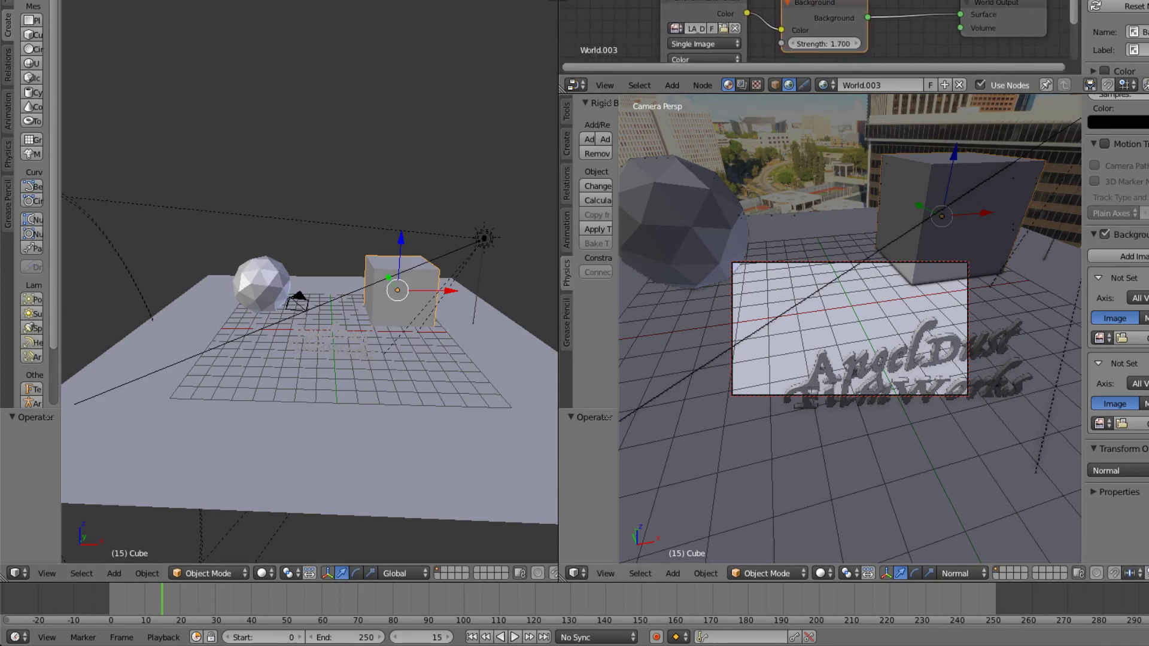
middle_drag(850, 329, 950, 273)
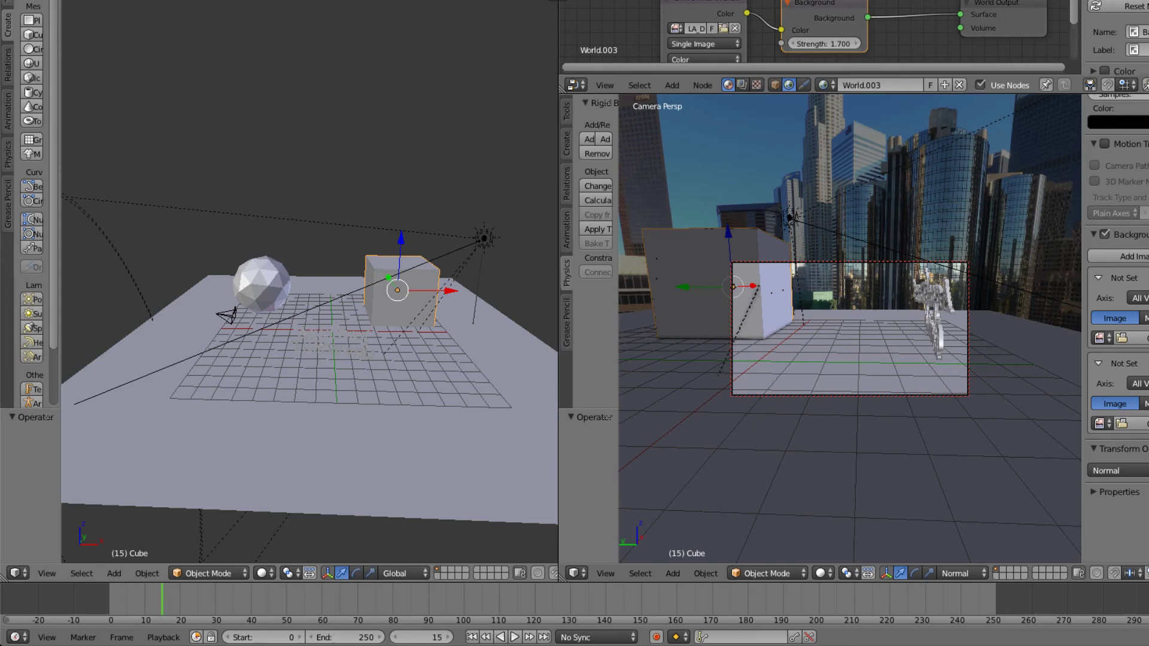
Move the lamp high above the cube, by about -4.75 in X, -0.86 in Y and 9.28 in Z.
middle_drag(299, 359, 544, 351)
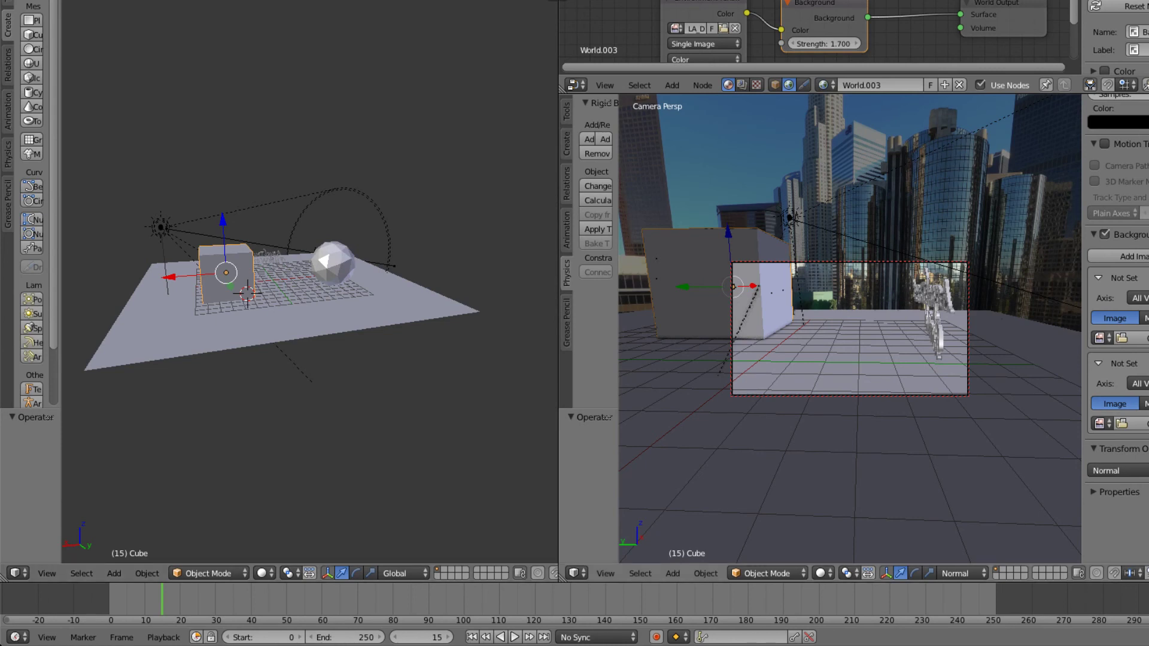
right_click(160, 227)
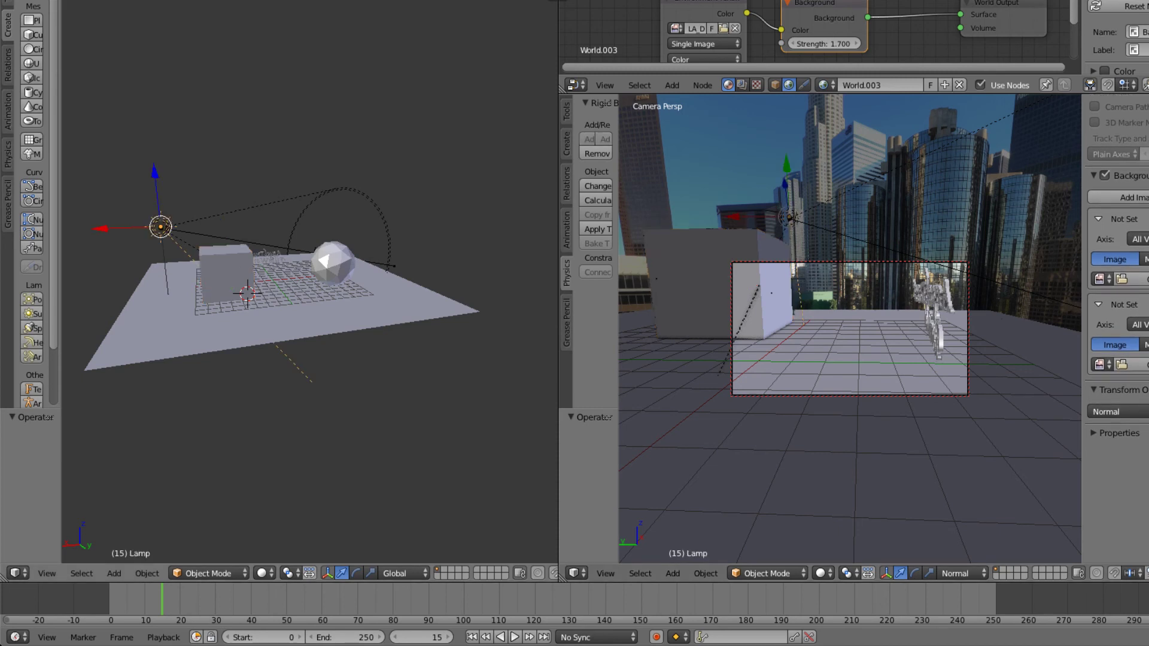
key(g)
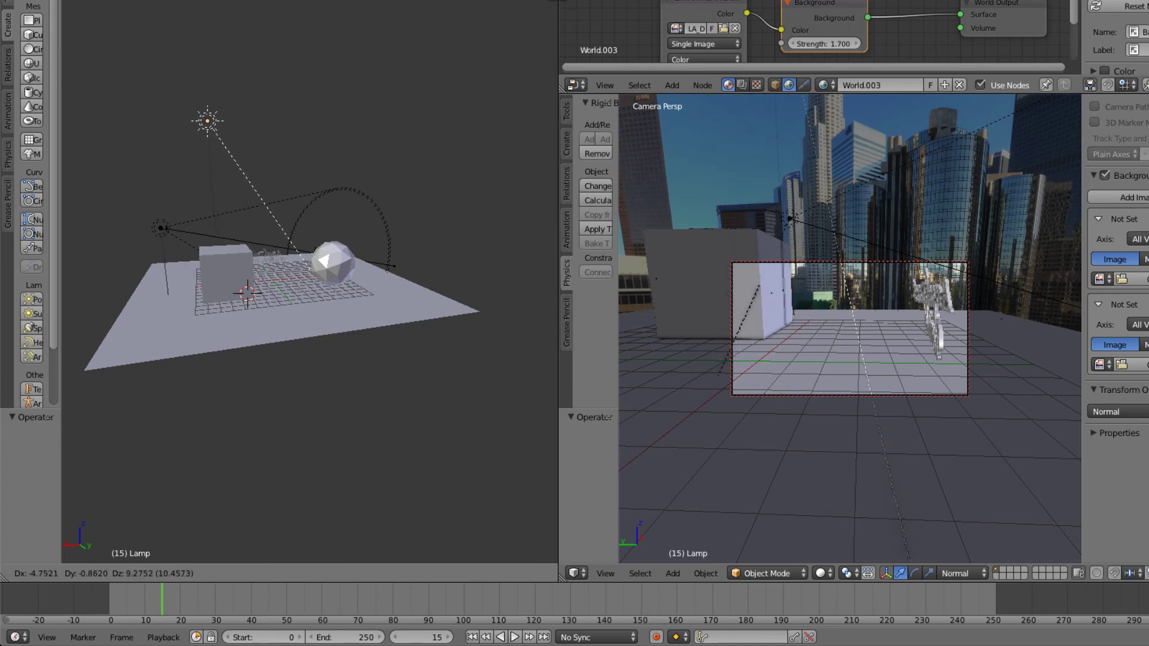
click(207, 121)
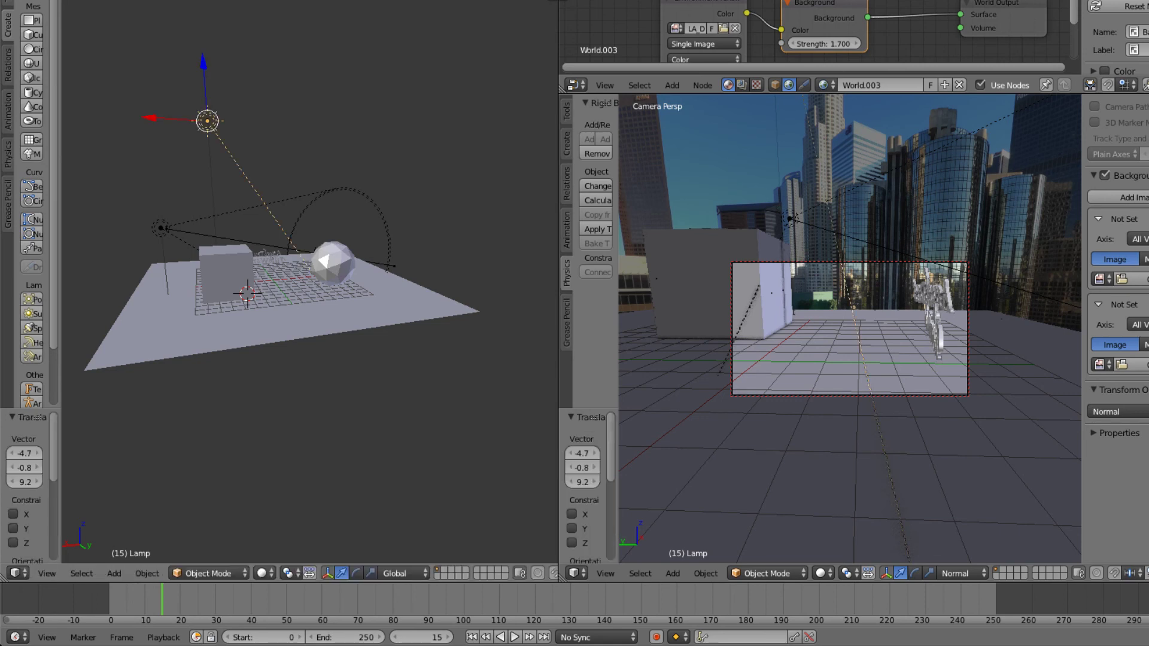
Move the sun lamp up above the sphere side, by about -13.15 in X, 1.36 in Y and 11.43 in Z.
right_click(160, 228)
key(g)
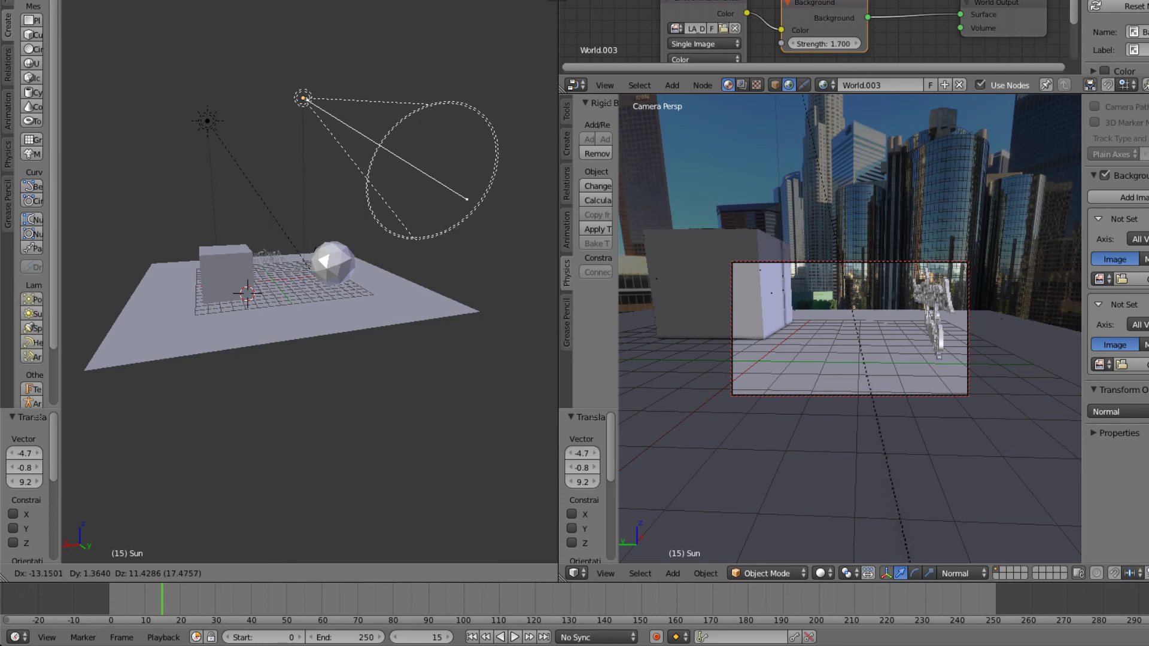
click(303, 98)
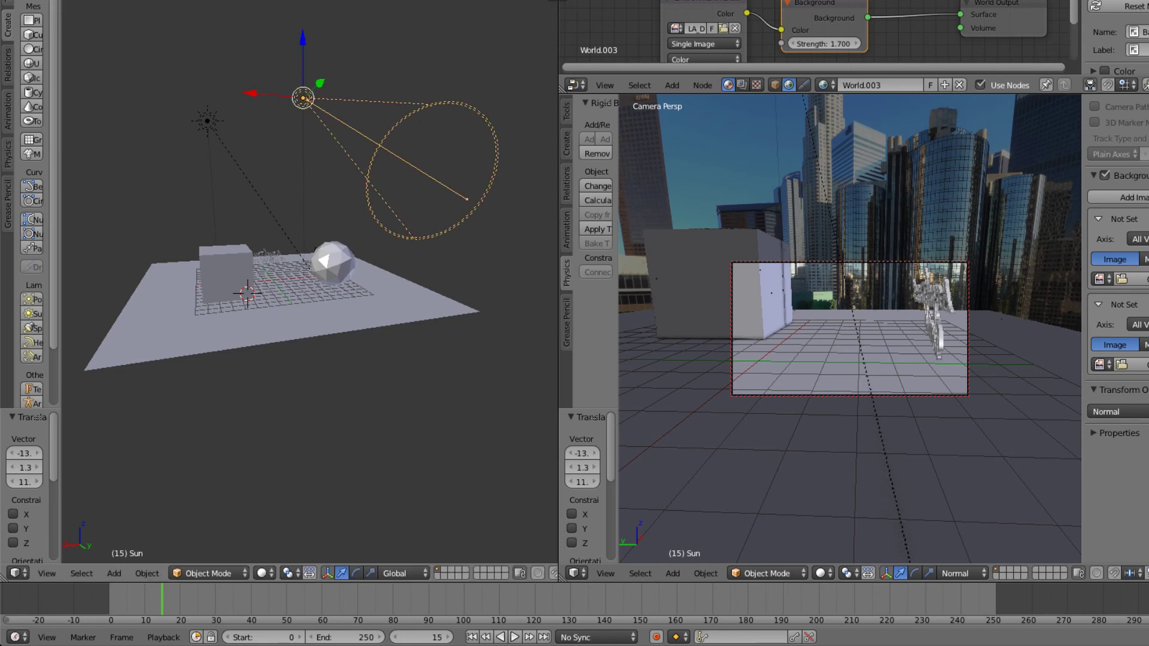